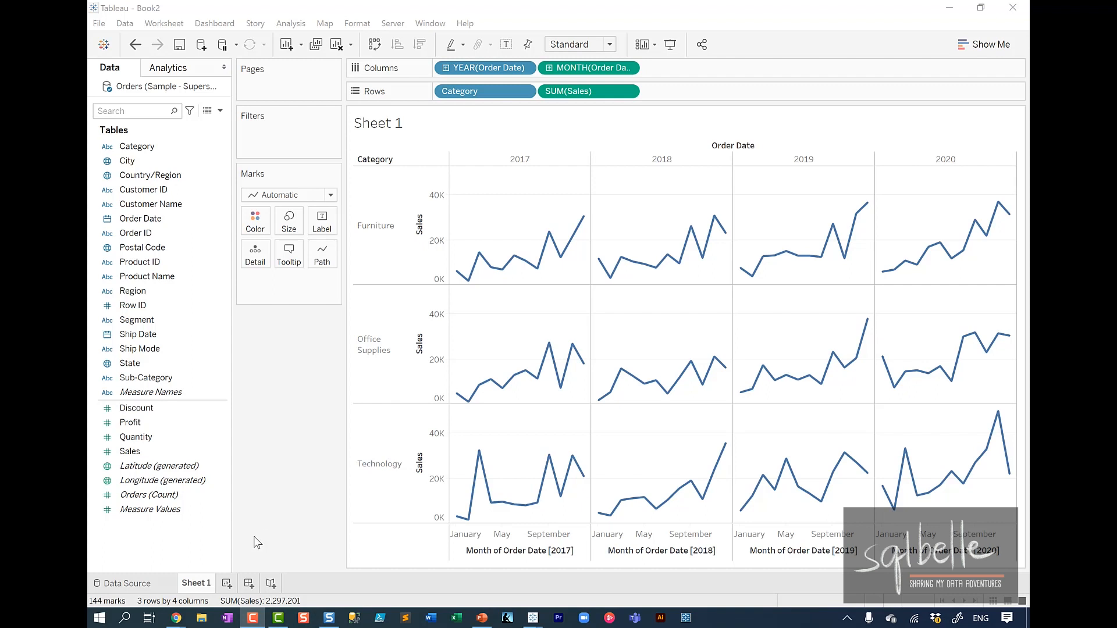
On a new worksheet, plot the sum of Sales as a line over the continuous month of Order Date.
{"action": "left_click", "coordinate": [226, 583]}
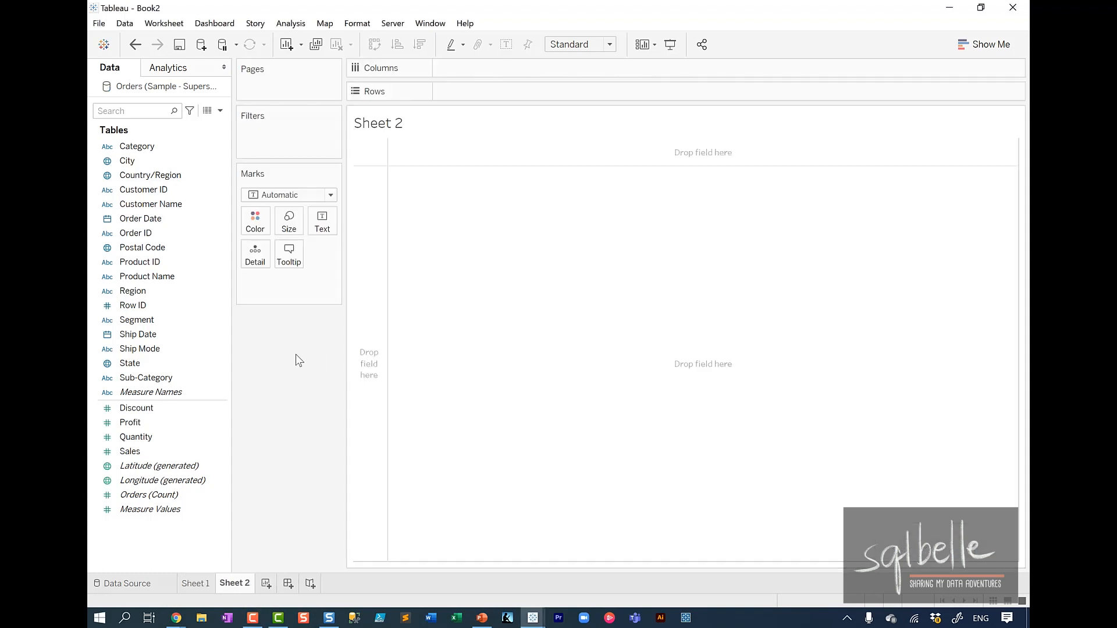
{"action": "left_click_drag", "start_coordinate": [140, 218], "coordinate": [460, 68]}
{"action": "left_click", "coordinate": [523, 386]}
{"action": "left_click", "coordinate": [583, 469]}
{"action": "left_click", "coordinate": [170, 452]}
{"action": "left_click_drag", "start_coordinate": [163, 448], "coordinate": [517, 89]}
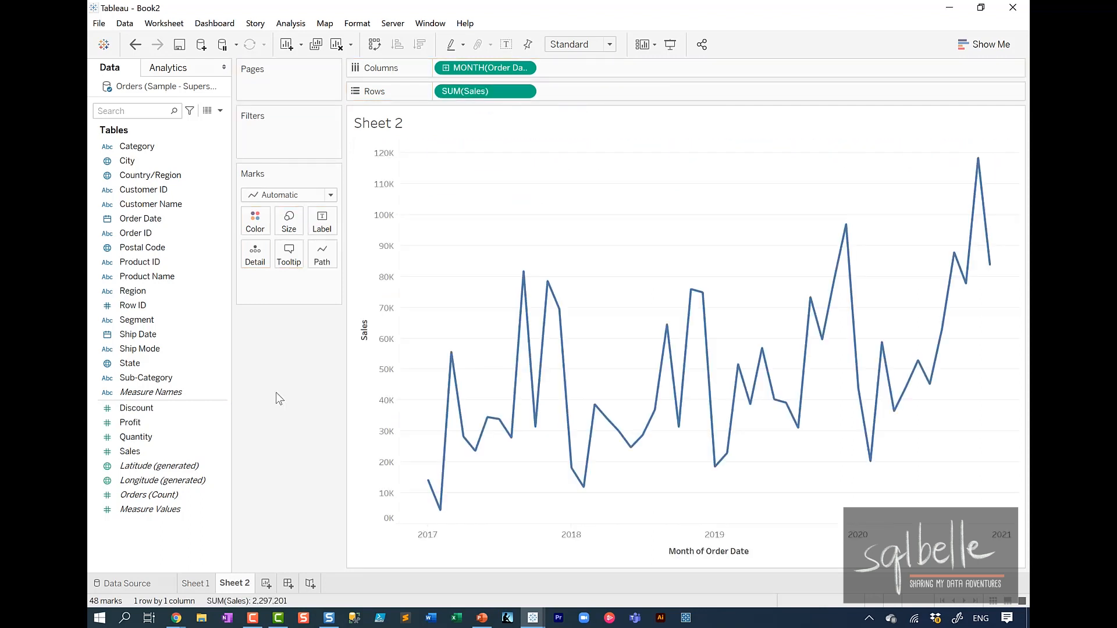
Color the sales lines by Sub-Category.
{"action": "left_click", "coordinate": [179, 380]}
{"action": "left_click_drag", "start_coordinate": [179, 379], "coordinate": [268, 228]}
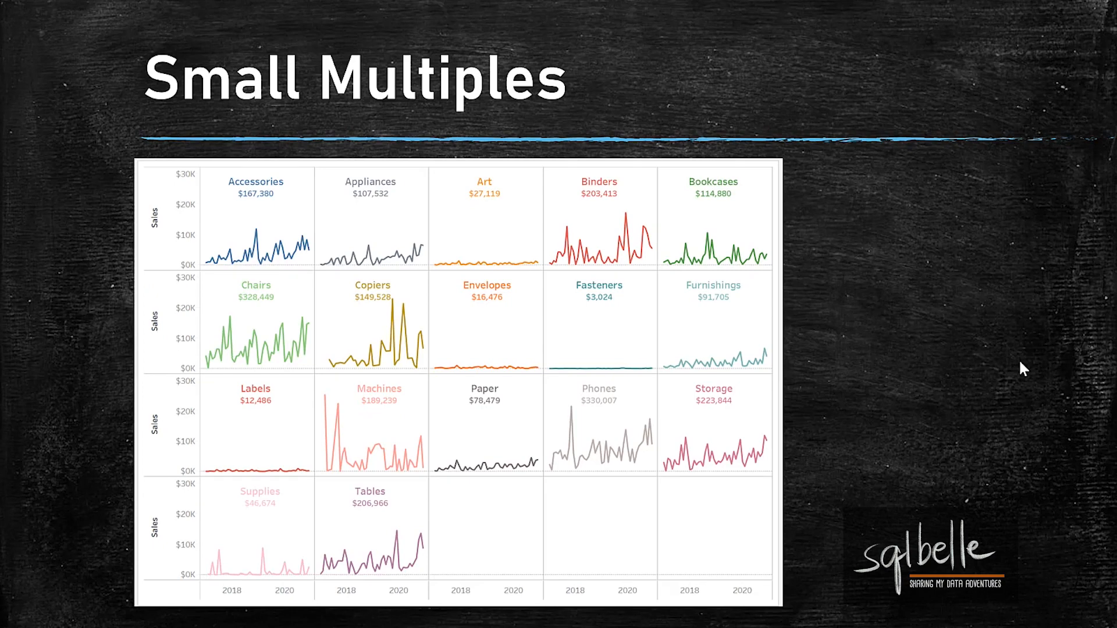
{"action": "key", "text": "Right"}
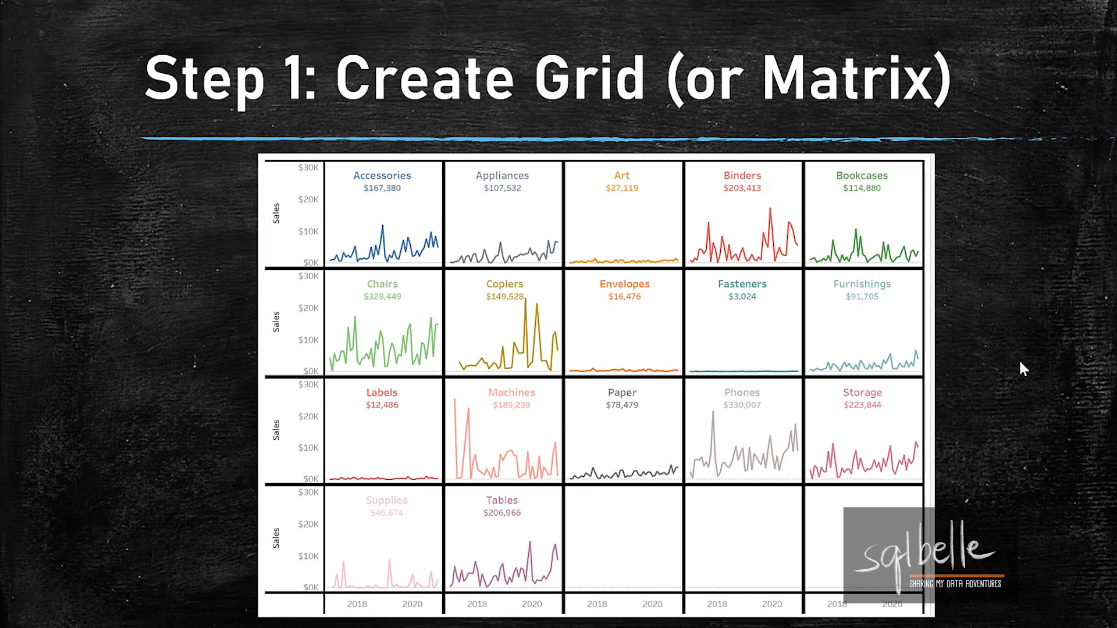
{"action": "key", "text": "Right"}
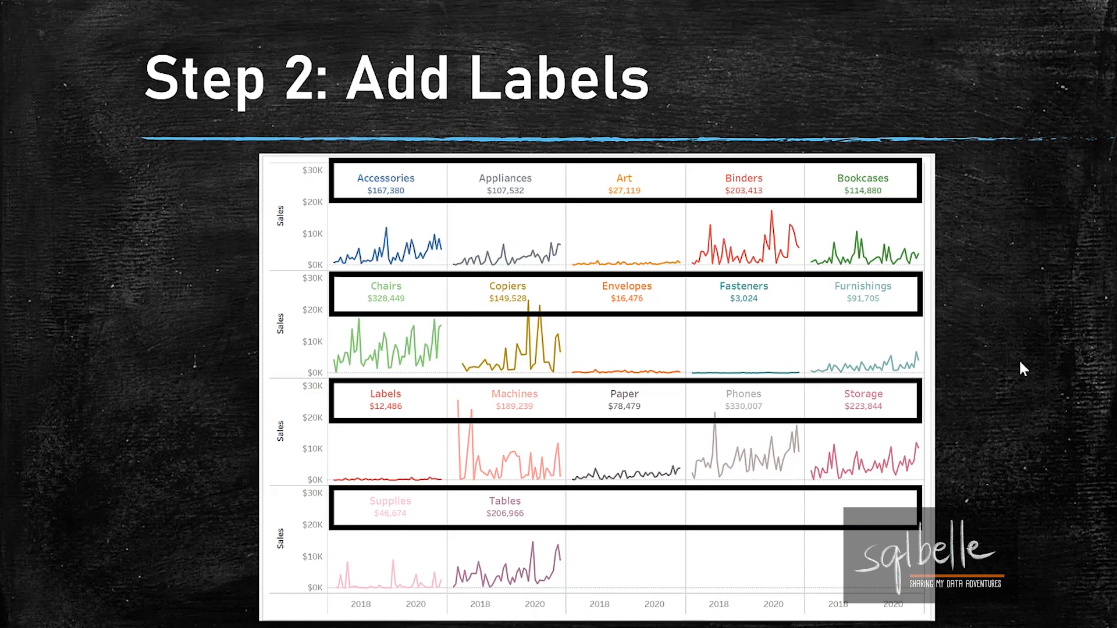
{"action": "key", "text": "Right"}
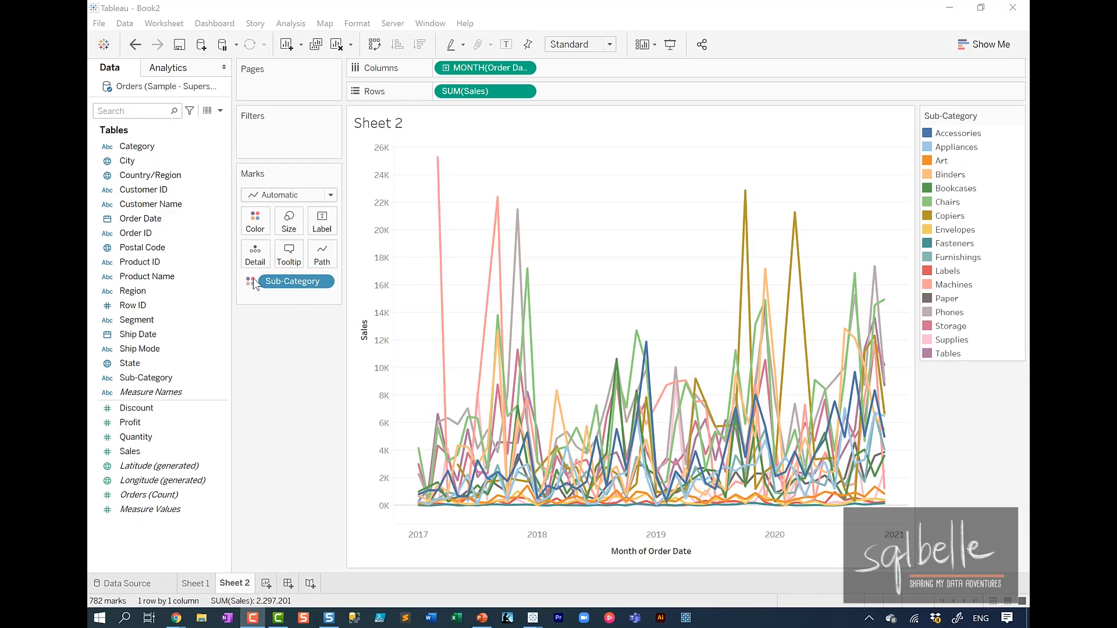
Create a calculated field named Index with the formula INDEX() and convert it to discrete.
{"action": "left_click", "coordinate": [326, 342]}
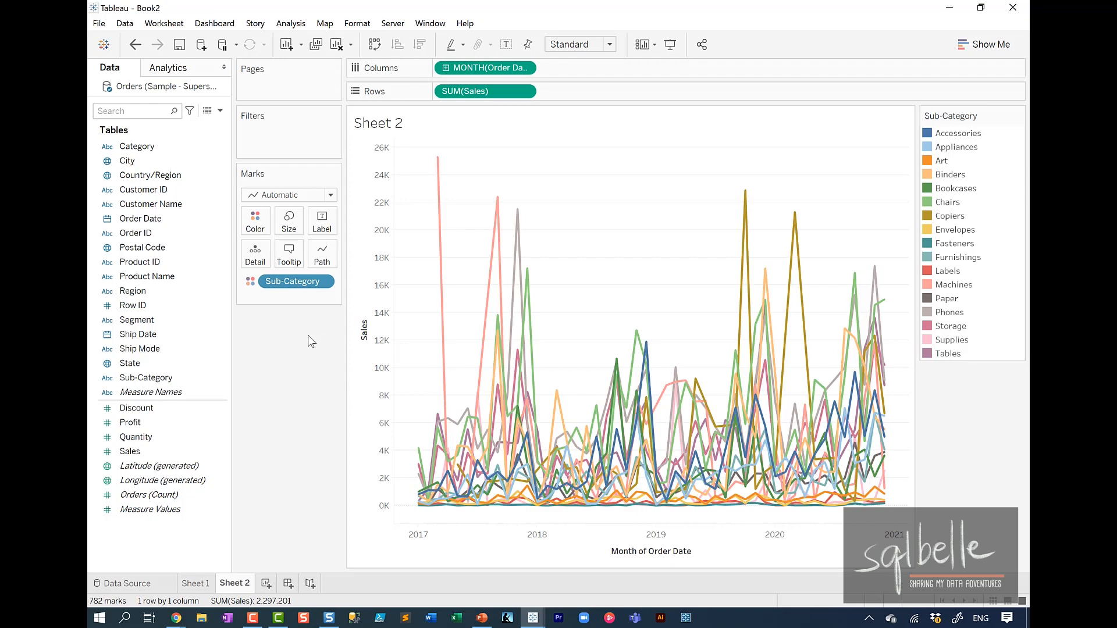
{"action": "left_click", "coordinate": [223, 110]}
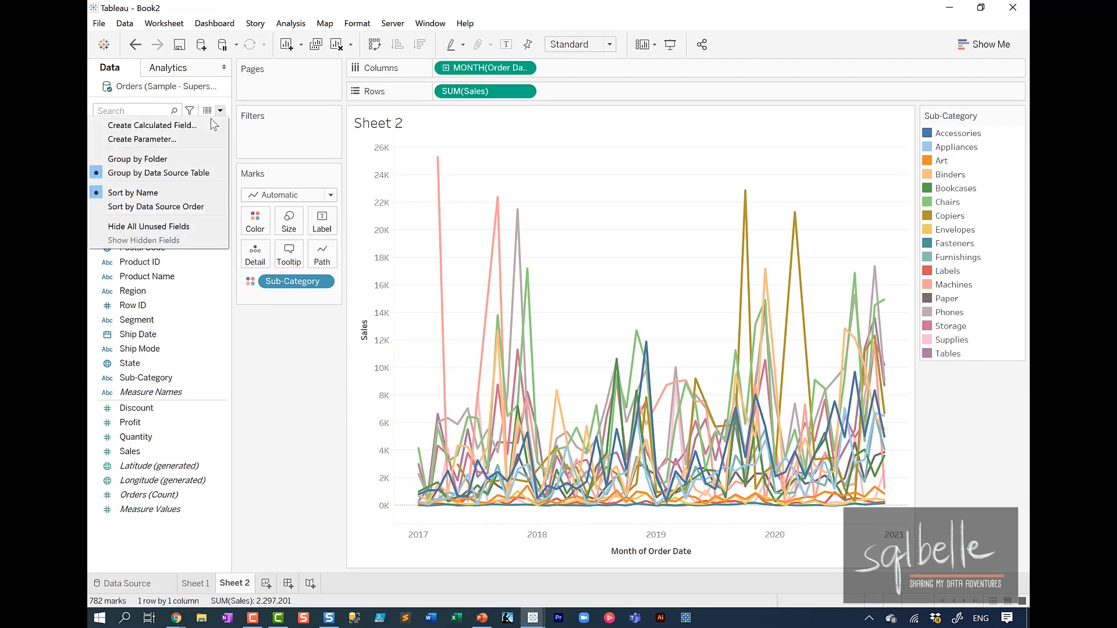
{"action": "left_click", "coordinate": [201, 123]}
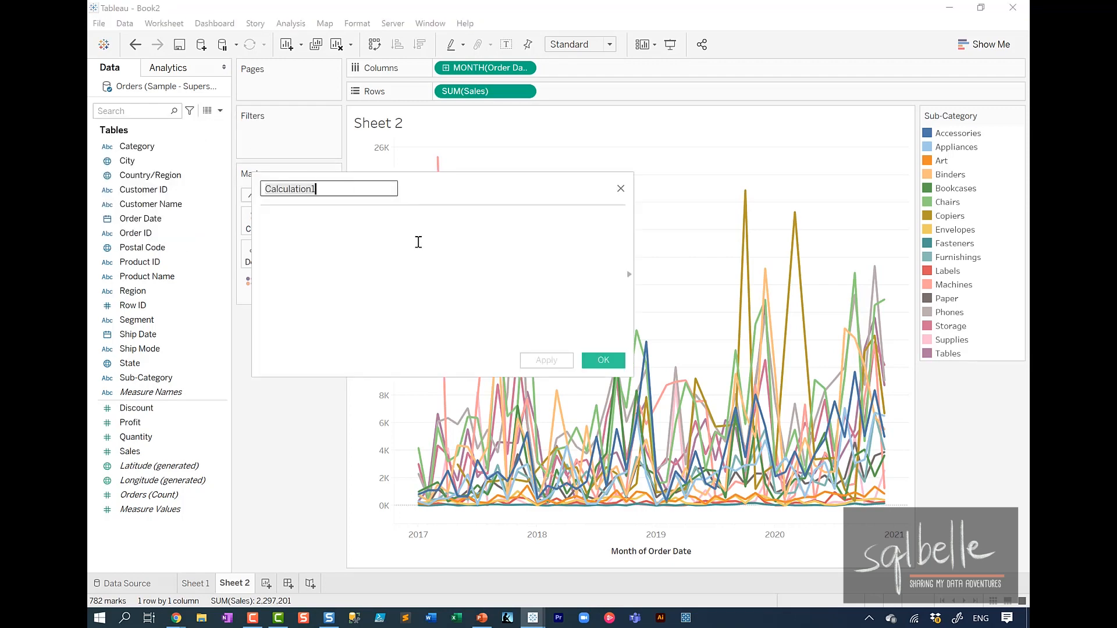
{"action": "key", "text": "BackSpace"}
{"action": "type", "text": "Index"}
{"action": "key", "text": "Tab"}
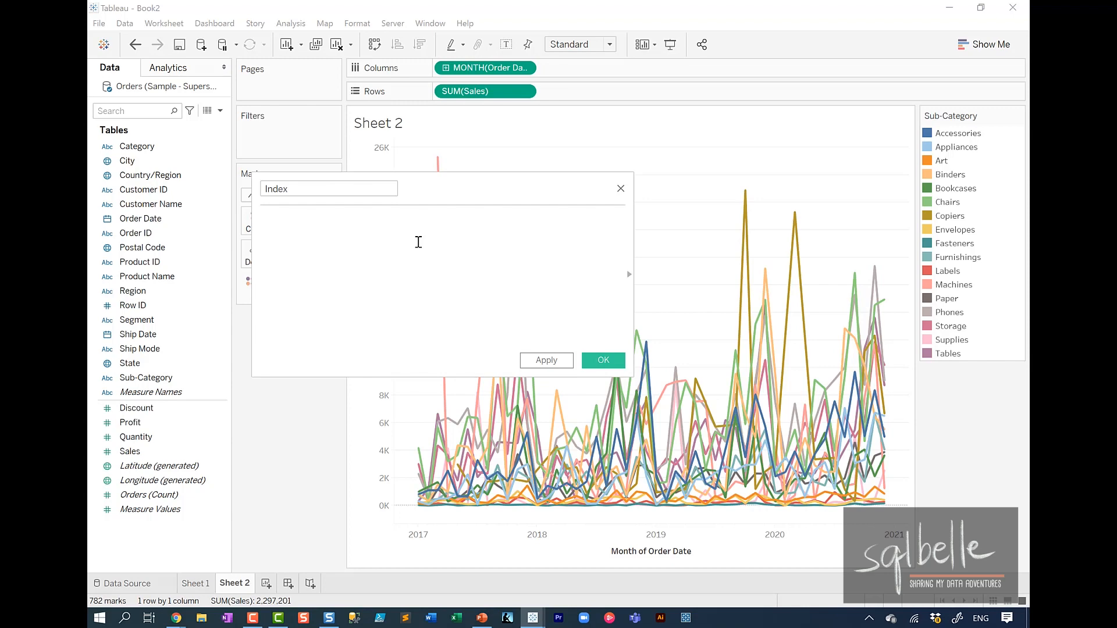
{"action": "type", "text": "INDEX()"}
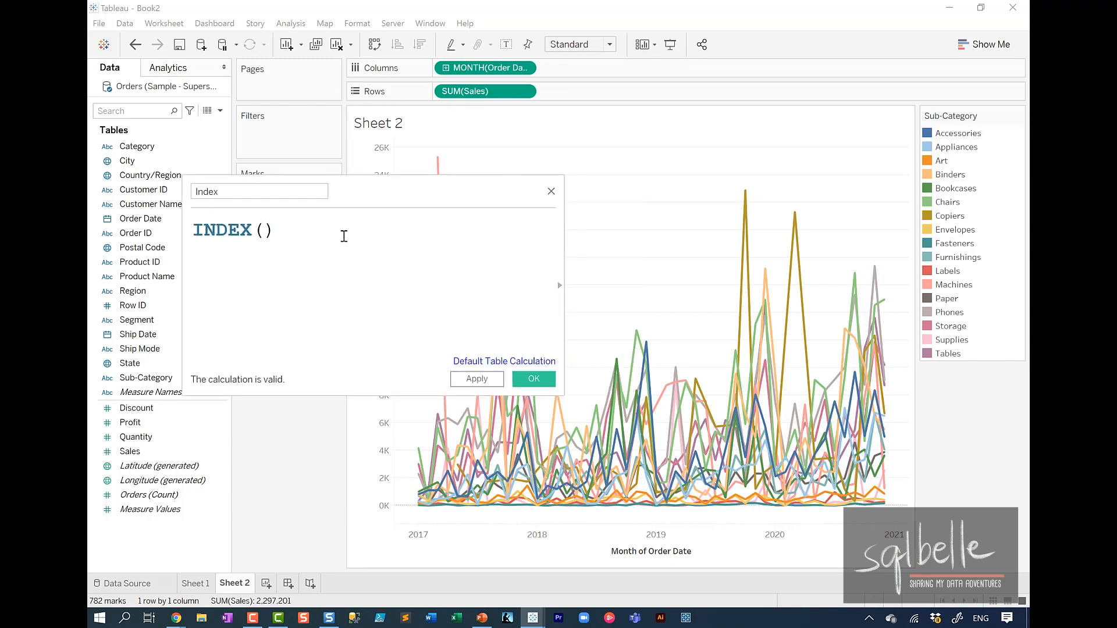
{"action": "left_click", "coordinate": [558, 286]}
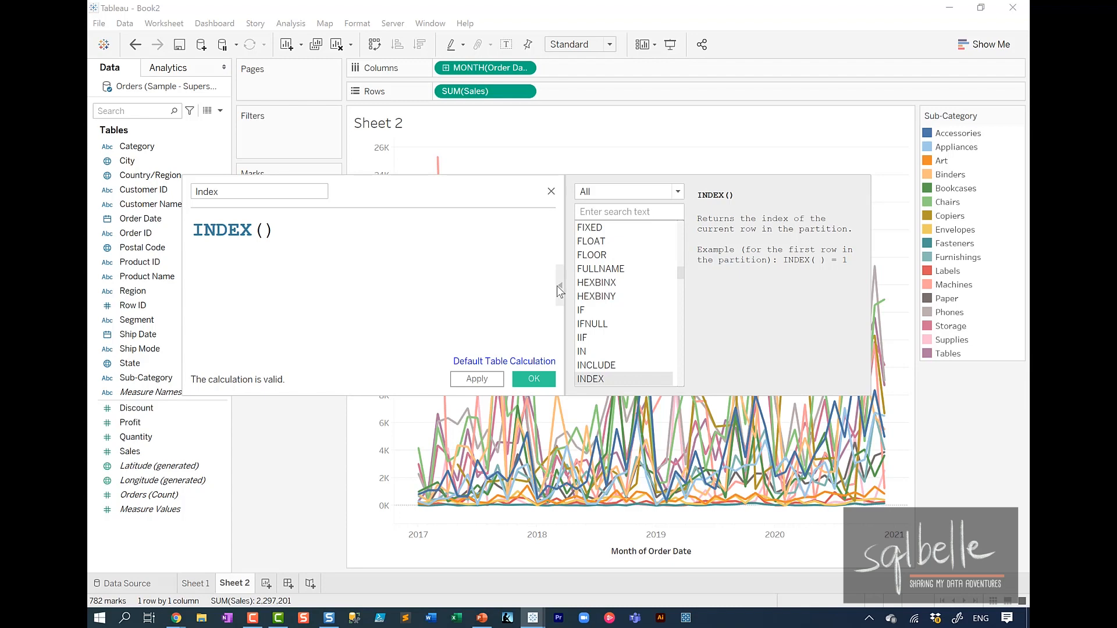
{"action": "left_click", "coordinate": [532, 379]}
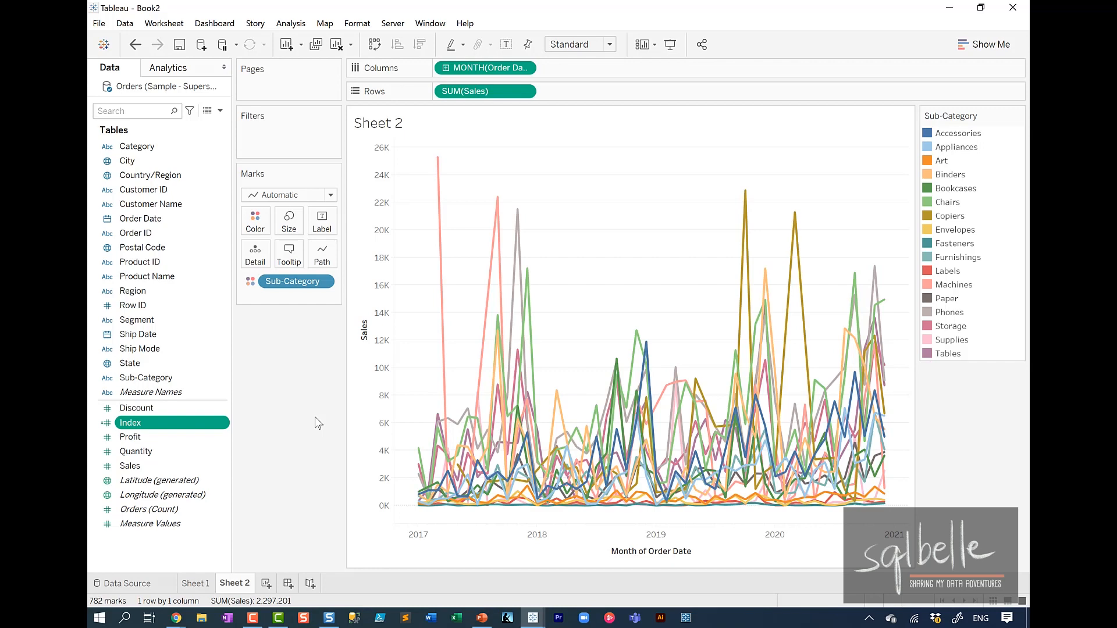
{"action": "right_click", "coordinate": [174, 429]}
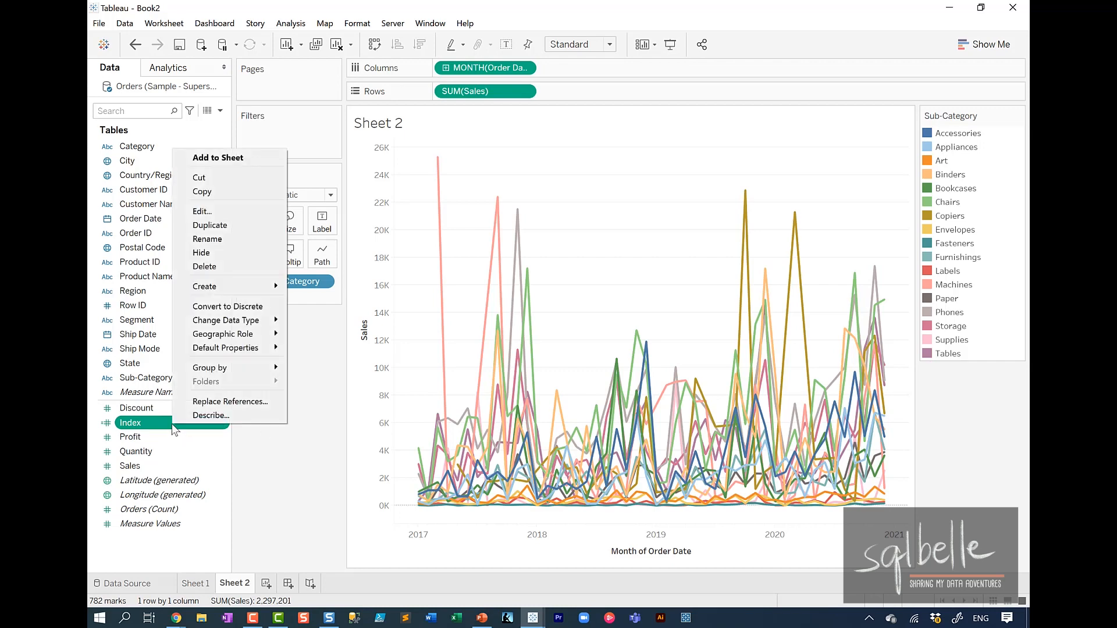
{"action": "left_click", "coordinate": [240, 307]}
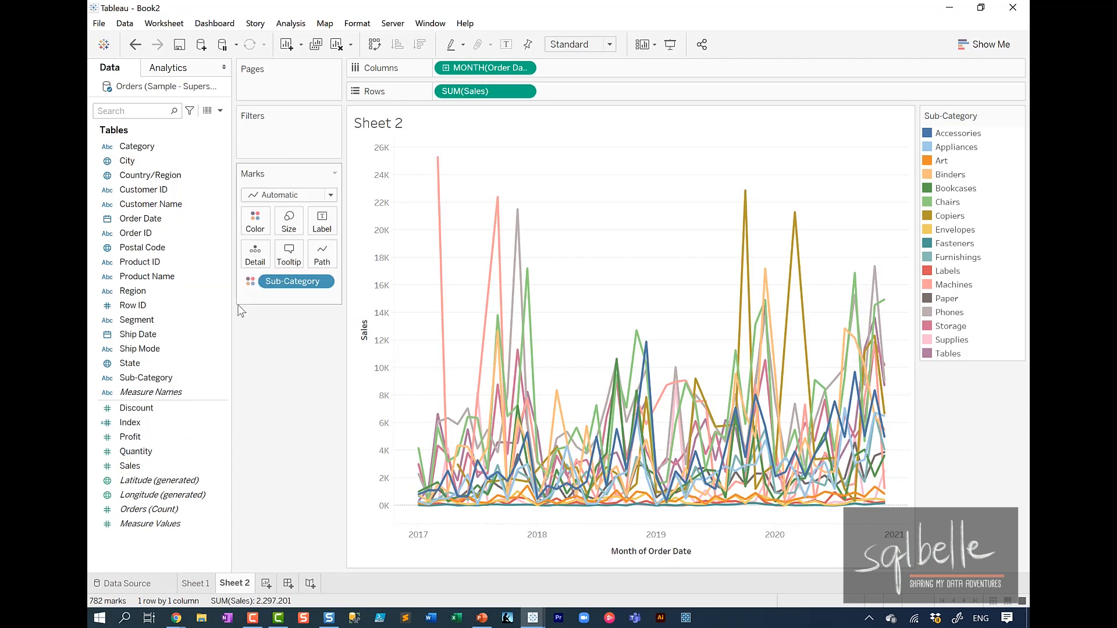
On another new worksheet, lay out Sub-Category across the columns and show Index as the text of each mark.
{"action": "left_click", "coordinate": [265, 584]}
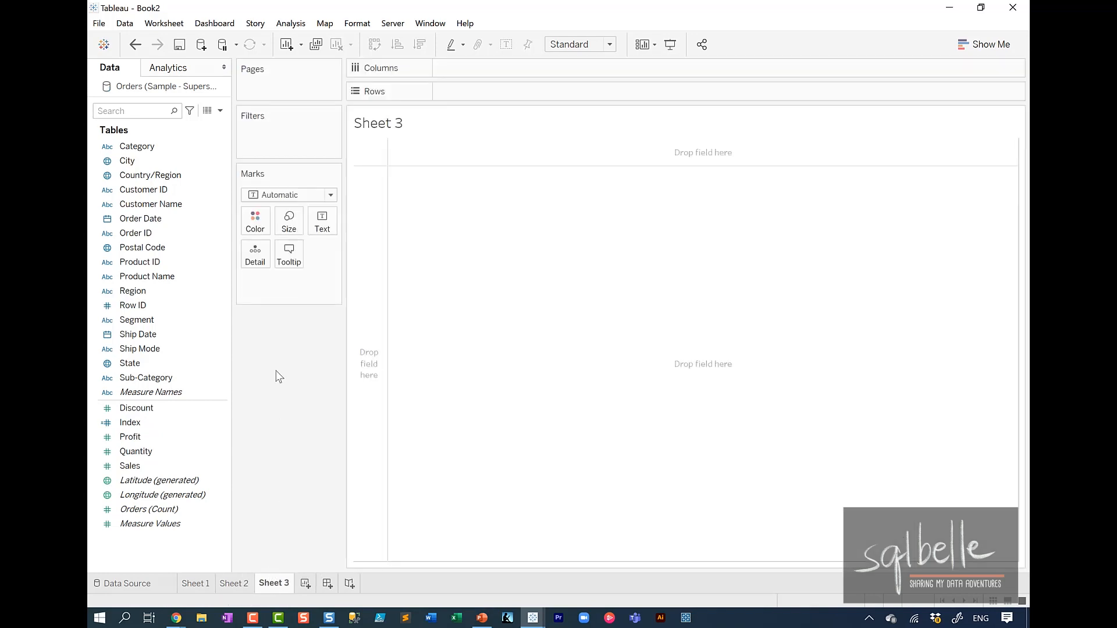
{"action": "left_click_drag", "start_coordinate": [219, 375], "coordinate": [542, 72]}
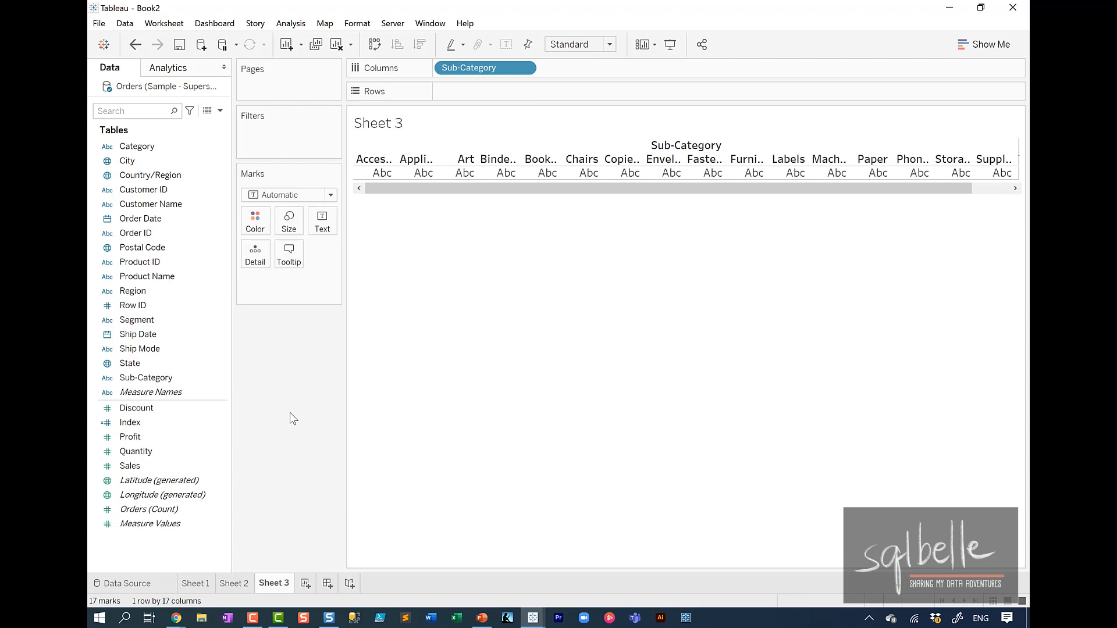
{"action": "left_click_drag", "start_coordinate": [157, 426], "coordinate": [323, 228]}
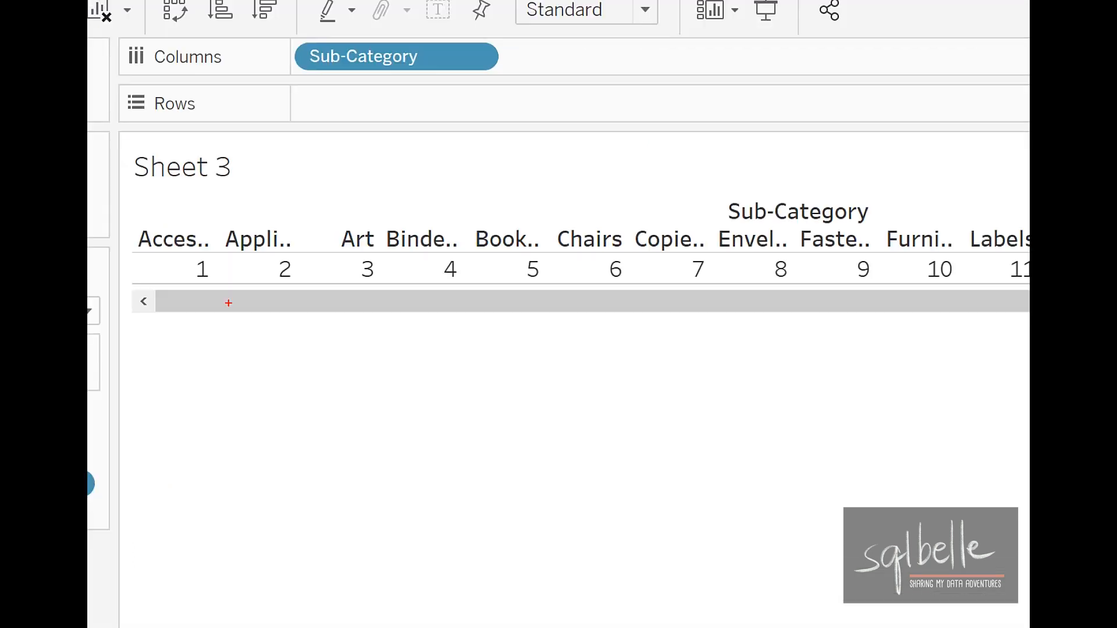
{"action": "mouse_move", "coordinate": [182, 300]}
{"action": "left_mouse_down"}
{"action": "mouse_move", "coordinate": [972, 287]}
{"action": "mouse_move", "coordinate": [957, 308]}
{"action": "left_mouse_up"}
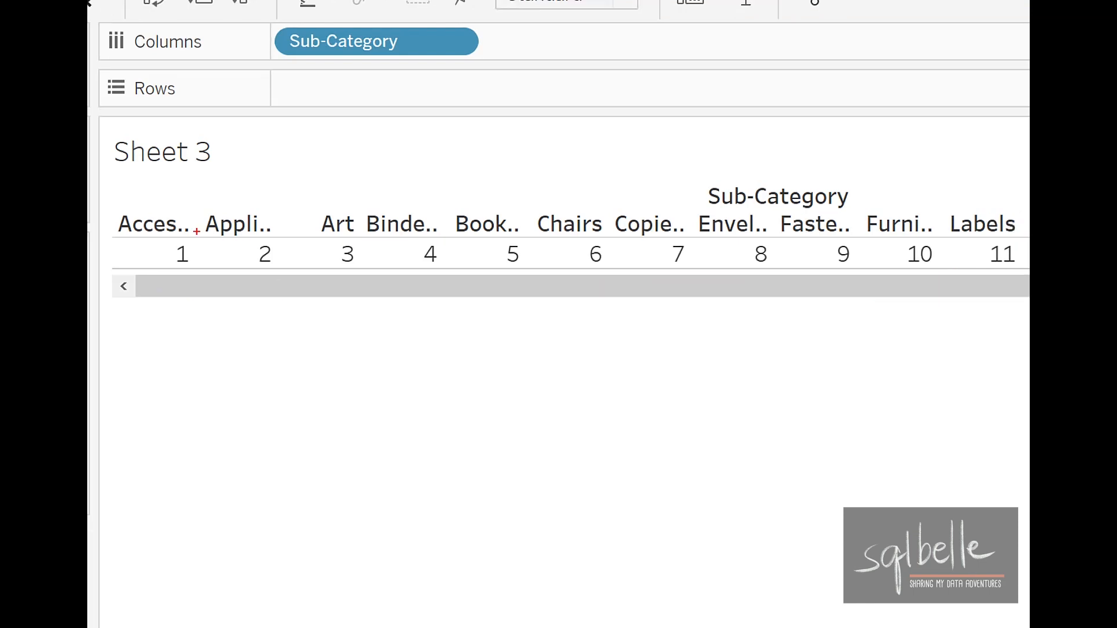
{"action": "left_click_drag", "start_coordinate": [195, 226], "coordinate": [199, 234]}
{"action": "mouse_move", "coordinate": [150, 329]}
{"action": "left_mouse_down"}
{"action": "mouse_move", "coordinate": [1016, 296]}
{"action": "mouse_move", "coordinate": [987, 317]}
{"action": "left_mouse_up"}
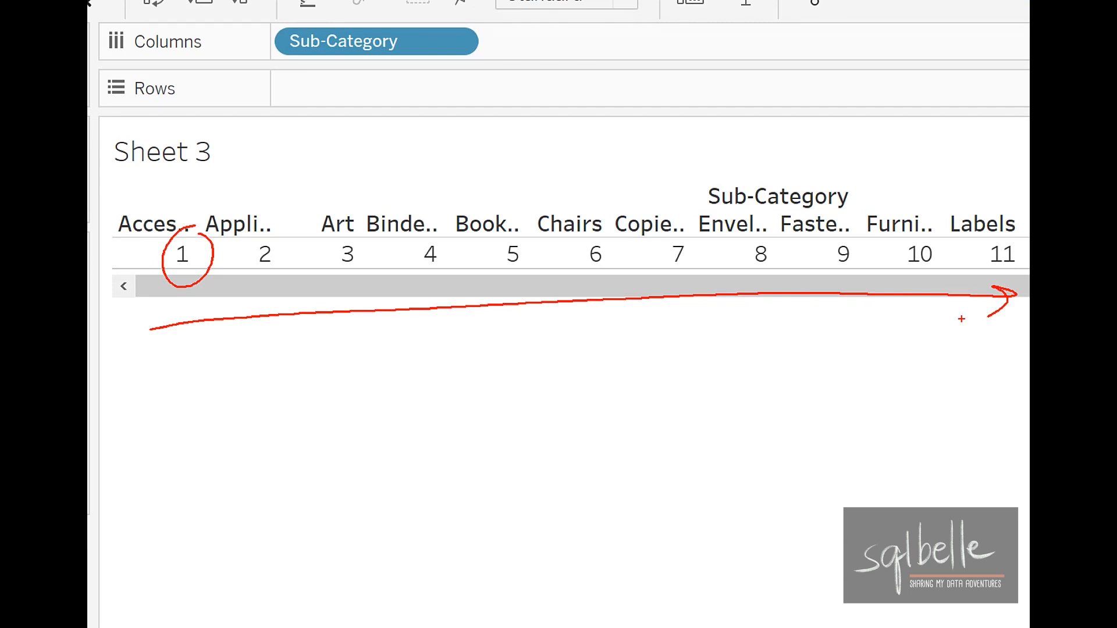
{"action": "mouse_move", "coordinate": [466, 196]}
{"action": "left_mouse_down"}
{"action": "mouse_move", "coordinate": [220, 193]}
{"action": "mouse_move", "coordinate": [337, 294]}
{"action": "mouse_move", "coordinate": [499, 203]}
{"action": "mouse_move", "coordinate": [450, 201]}
{"action": "left_mouse_up"}
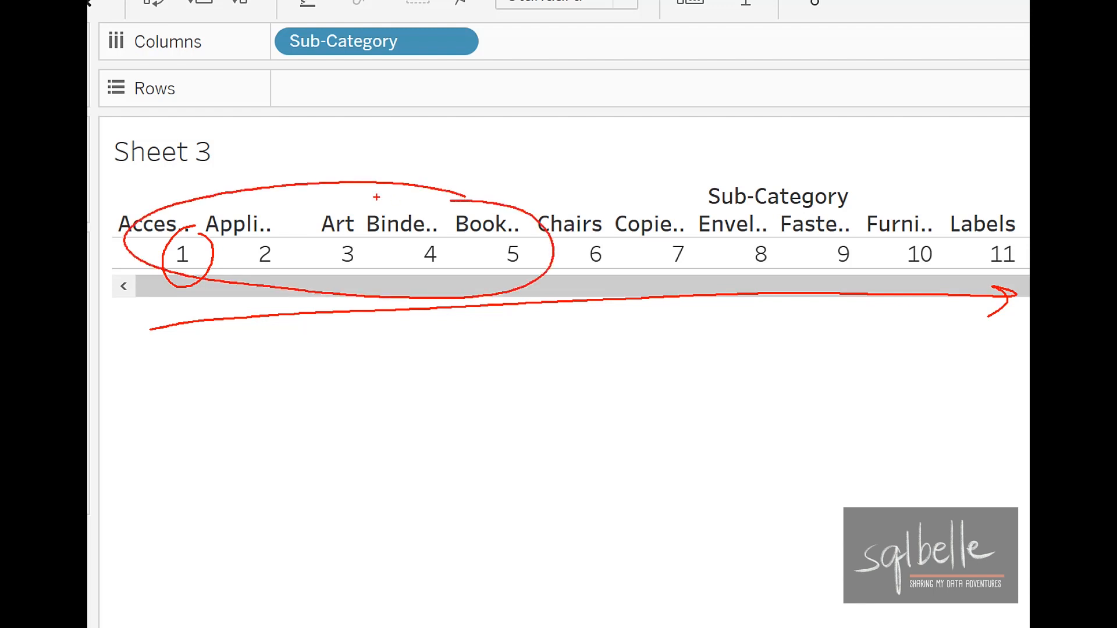
{"action": "left_click_drag", "start_coordinate": [581, 280], "coordinate": [929, 294]}
{"action": "mouse_move", "coordinate": [933, 241]}
{"action": "left_mouse_down"}
{"action": "mouse_move", "coordinate": [553, 256]}
{"action": "mouse_move", "coordinate": [931, 232]}
{"action": "mouse_move", "coordinate": [910, 231]}
{"action": "left_mouse_up"}
{"action": "mouse_move", "coordinate": [650, 269]}
{"action": "left_mouse_down"}
{"action": "mouse_move", "coordinate": [312, 442]}
{"action": "mouse_move", "coordinate": [233, 364]}
{"action": "left_mouse_up"}
{"action": "left_click_drag", "start_coordinate": [244, 325], "coordinate": [284, 309]}
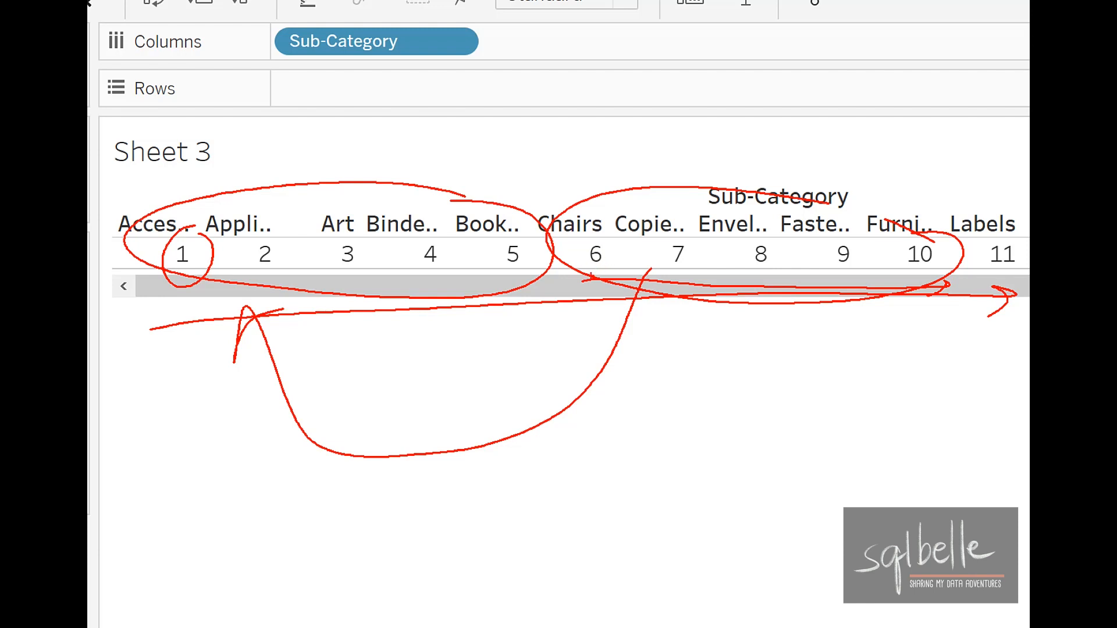
{"action": "left_click_drag", "start_coordinate": [593, 304], "coordinate": [587, 346]}
{"action": "left_click_drag", "start_coordinate": [668, 311], "coordinate": [682, 335]}
{"action": "left_click_drag", "start_coordinate": [754, 310], "coordinate": [756, 337]}
{"action": "mouse_move", "coordinate": [838, 303]}
{"action": "left_mouse_down"}
{"action": "mouse_move", "coordinate": [859, 323]}
{"action": "mouse_move", "coordinate": [851, 343]}
{"action": "left_mouse_up"}
{"action": "mouse_move", "coordinate": [900, 307]}
{"action": "left_mouse_down"}
{"action": "mouse_move", "coordinate": [896, 335]}
{"action": "mouse_move", "coordinate": [918, 305]}
{"action": "left_mouse_up"}
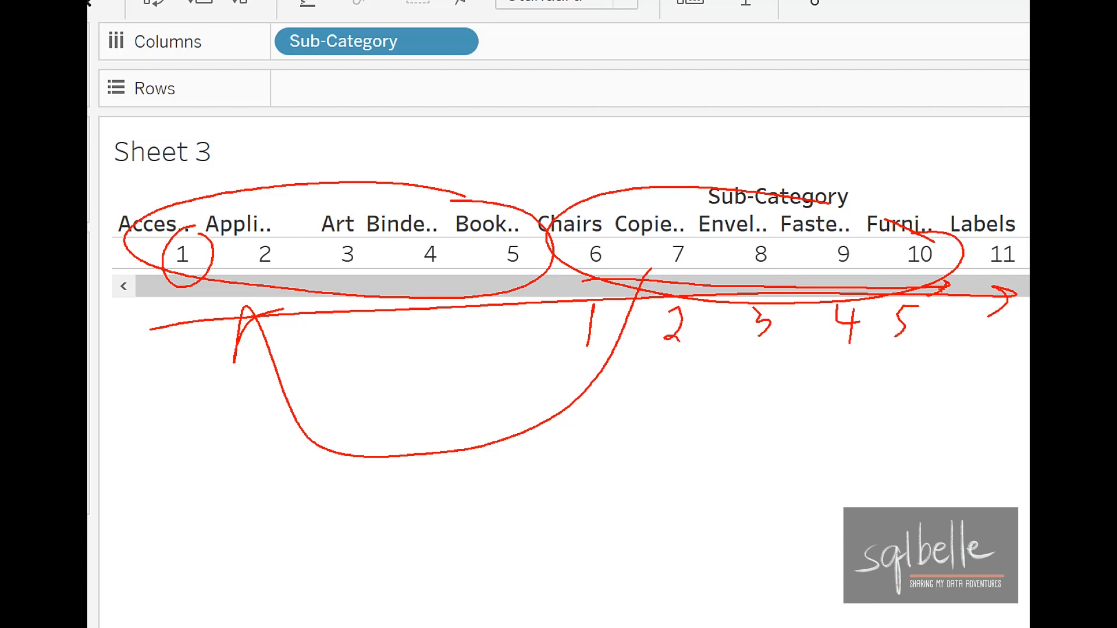
{"action": "left_click_drag", "start_coordinate": [558, 370], "coordinate": [696, 347]}
{"action": "mouse_move", "coordinate": [756, 365]}
{"action": "left_mouse_down"}
{"action": "mouse_move", "coordinate": [790, 344]}
{"action": "mouse_move", "coordinate": [943, 361]}
{"action": "left_mouse_up"}
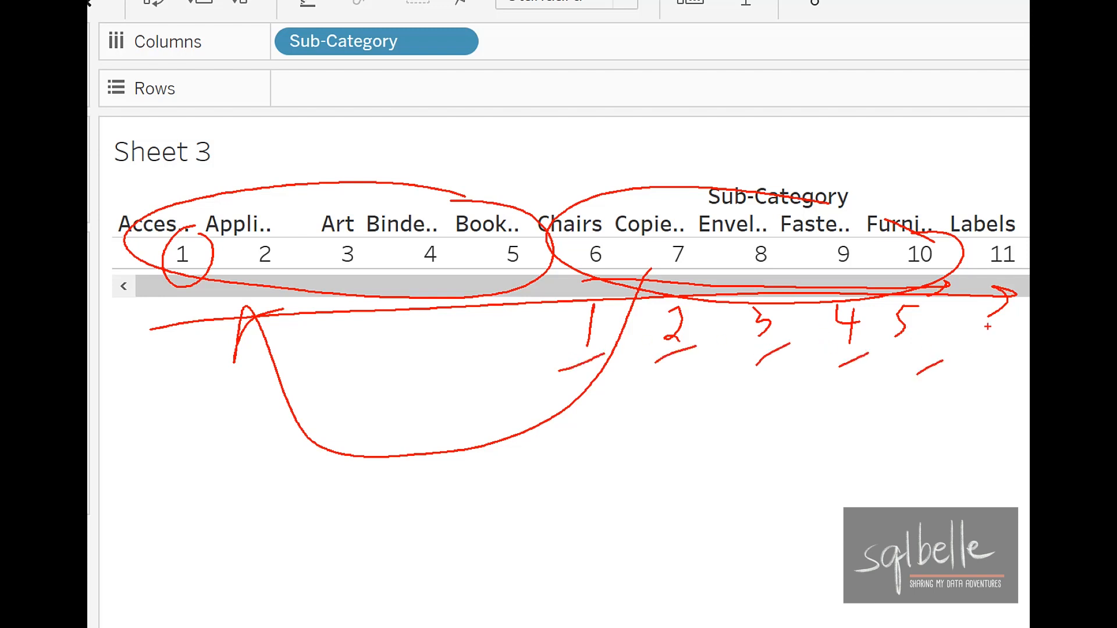
{"action": "key", "text": "Escape"}
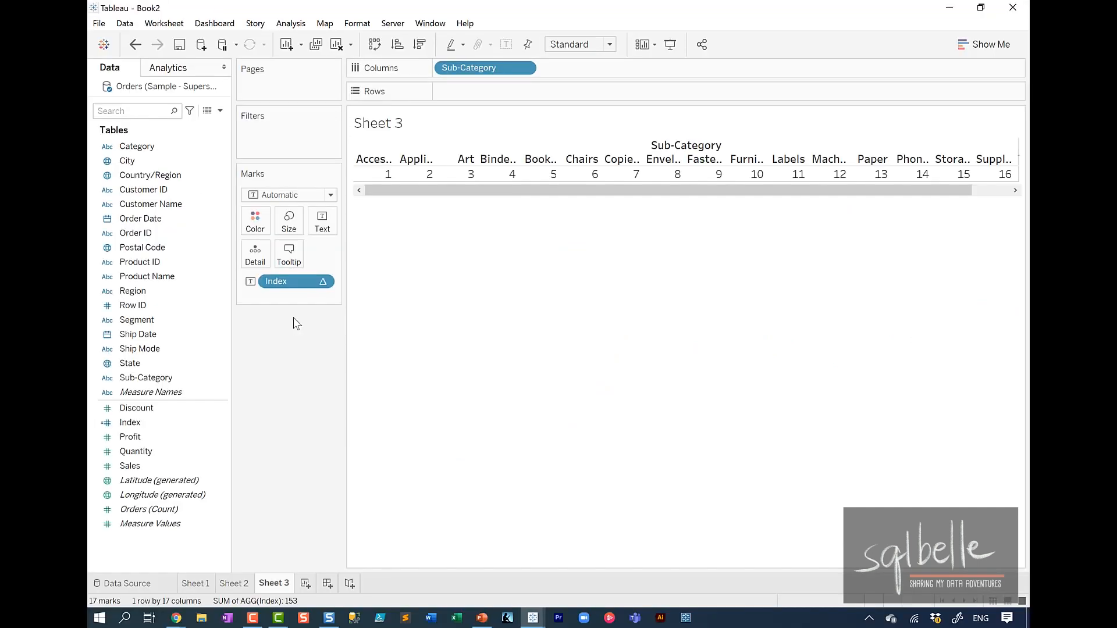
Create an integer parameter named # of Columns with a current value of 5.
{"action": "left_click", "coordinate": [220, 111]}
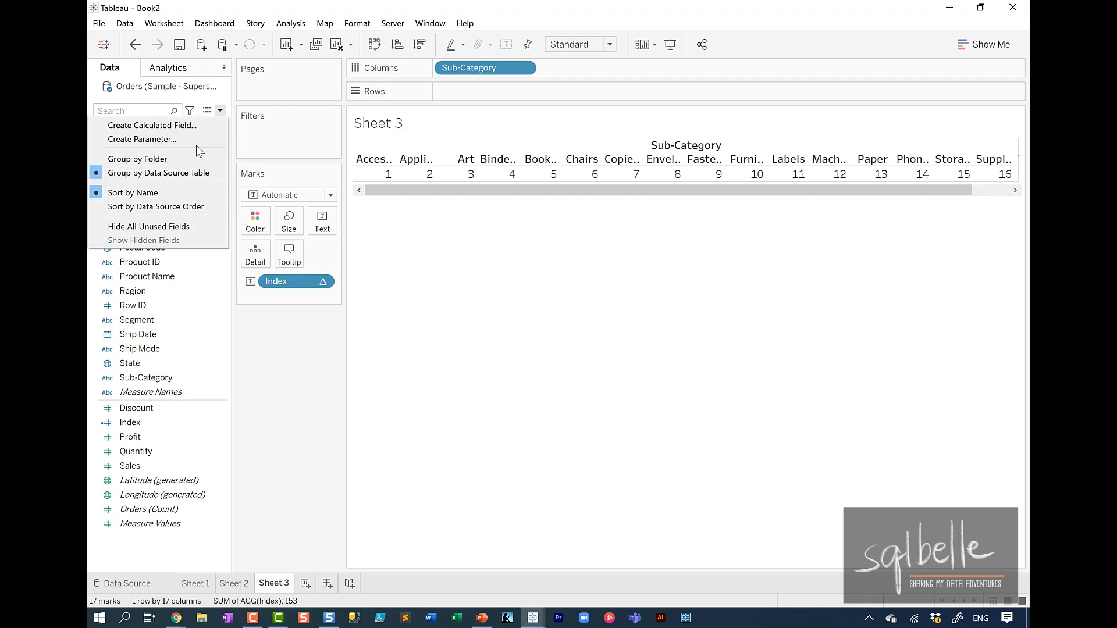
{"action": "left_click", "coordinate": [175, 139]}
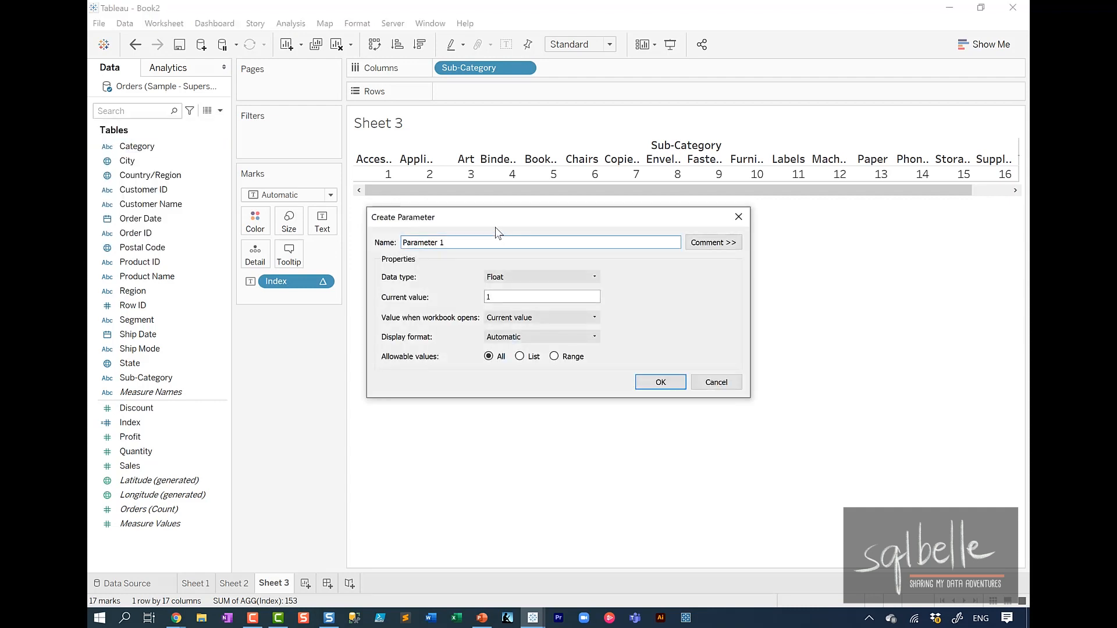
{"action": "left_click_drag", "start_coordinate": [476, 236], "coordinate": [222, 192]}
{"action": "type", "text": "# of Columns"}
{"action": "left_click", "coordinate": [503, 277]}
{"action": "left_click", "coordinate": [514, 298]}
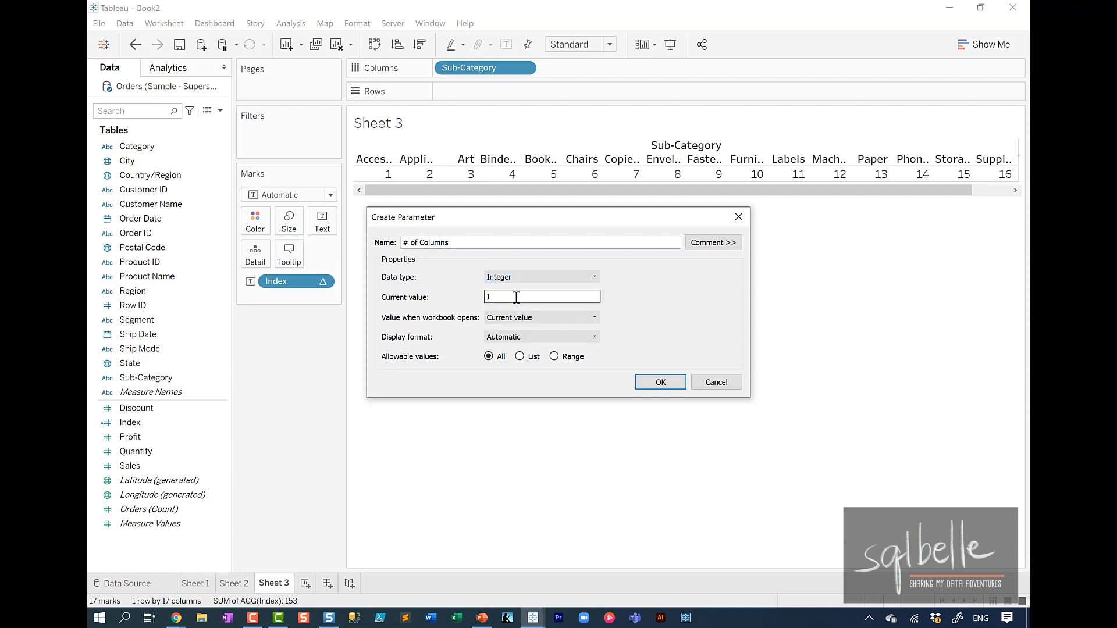
{"action": "type", "text": "5"}
{"action": "left_click", "coordinate": [648, 389]}
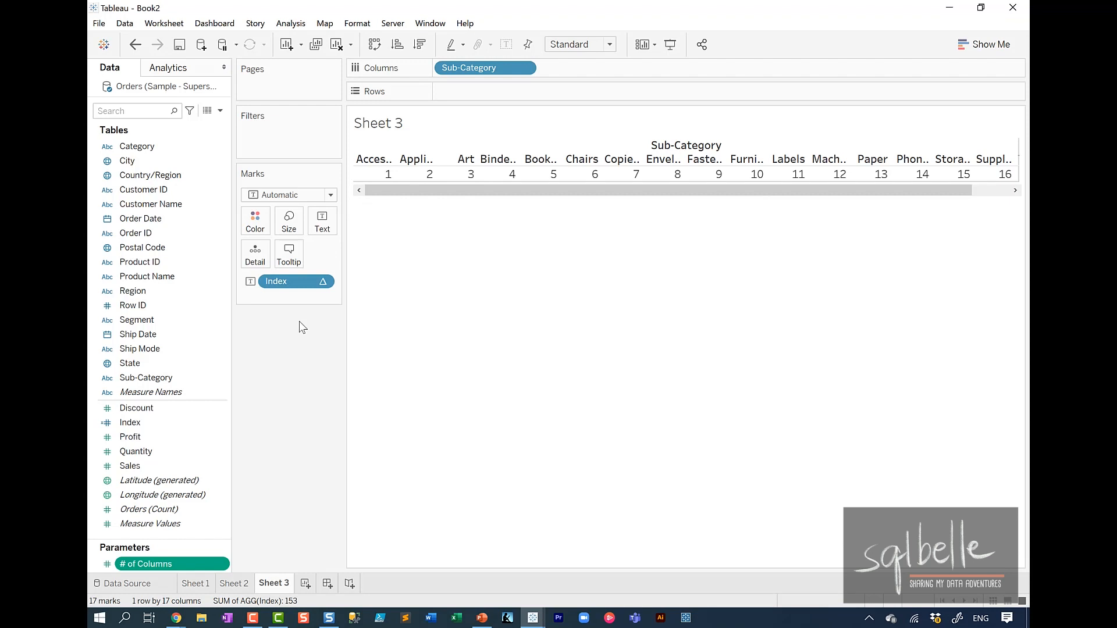
Create a calculated field named Columns with the formula [Index] % [# of Columns] and apply it.
{"action": "left_click", "coordinate": [219, 111]}
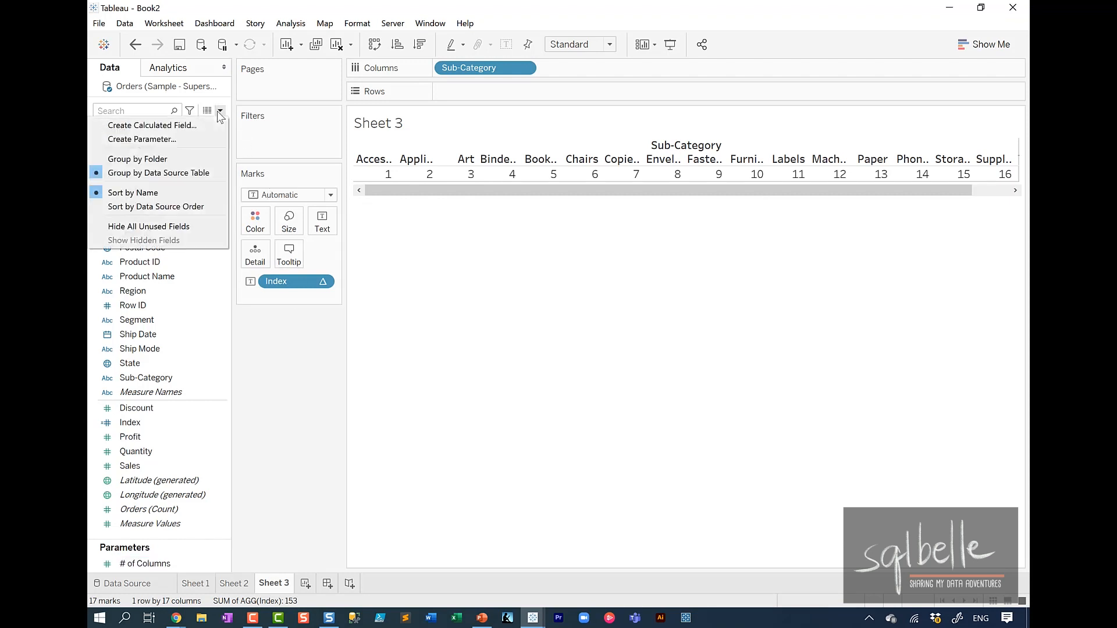
{"action": "left_click", "coordinate": [212, 126]}
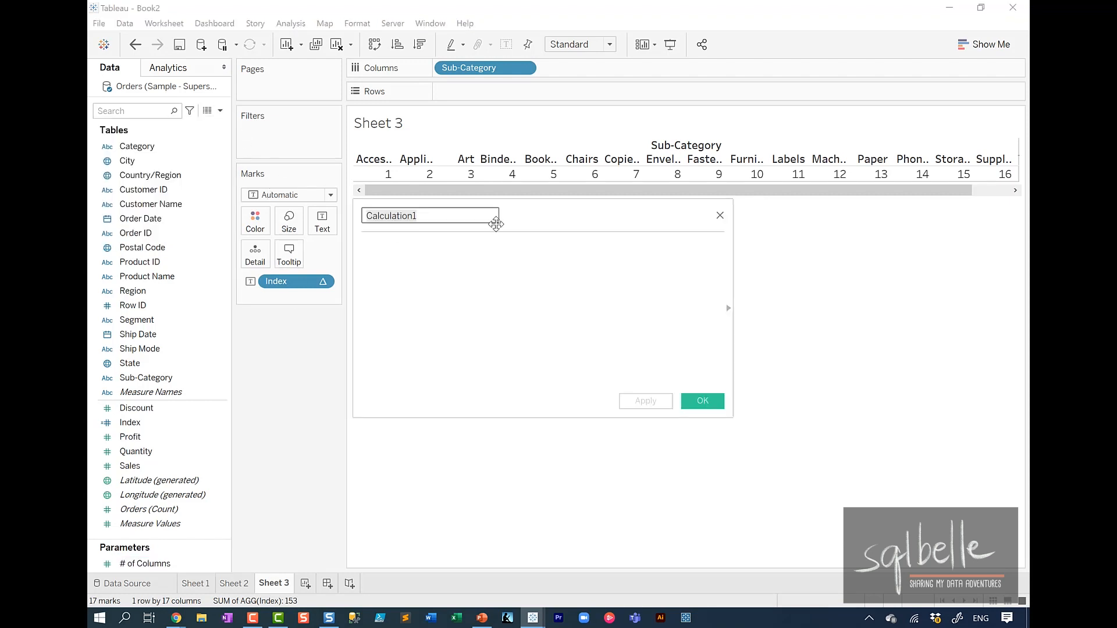
{"action": "type", "text": "Columns"}
{"action": "left_click", "coordinate": [483, 274]}
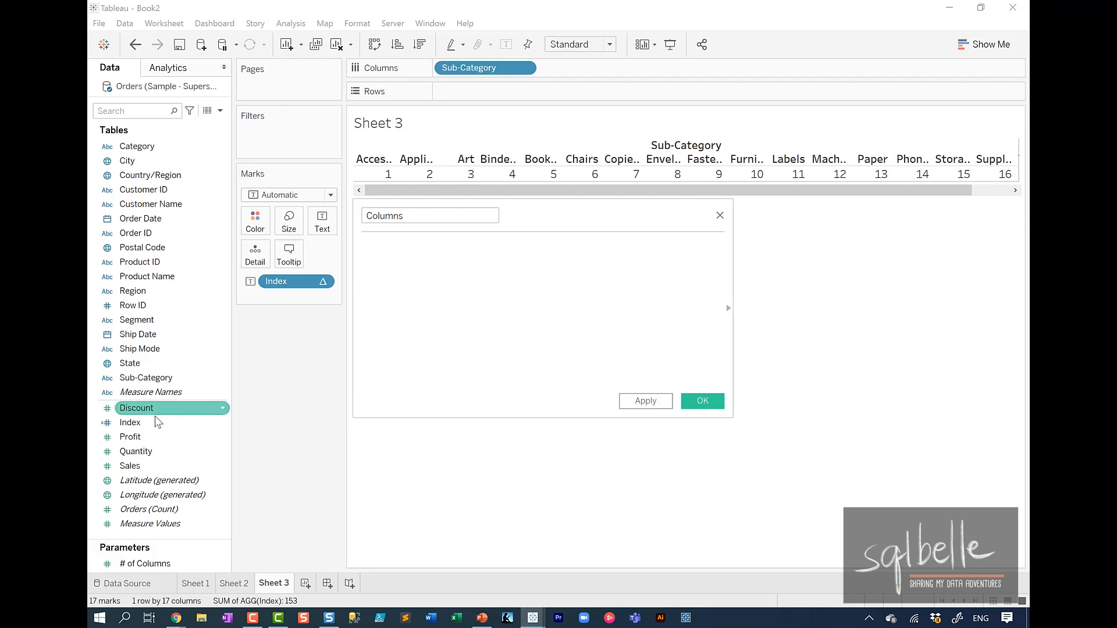
{"action": "left_click_drag", "start_coordinate": [146, 424], "coordinate": [472, 291]}
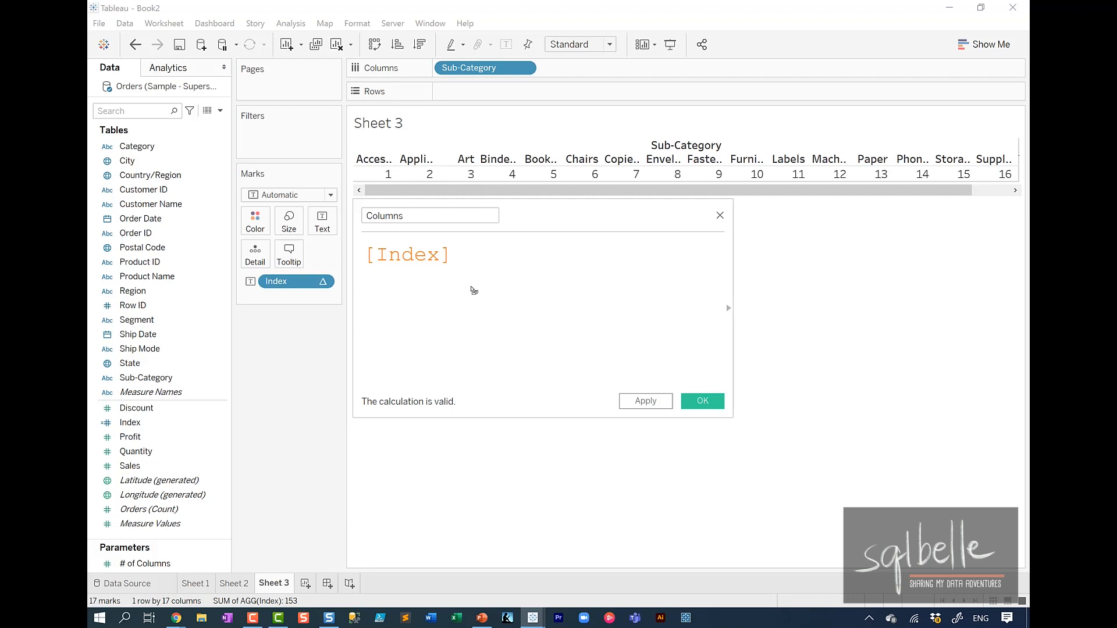
{"action": "type", "text": "%"}
{"action": "left_click_drag", "start_coordinate": [169, 570], "coordinate": [555, 261]}
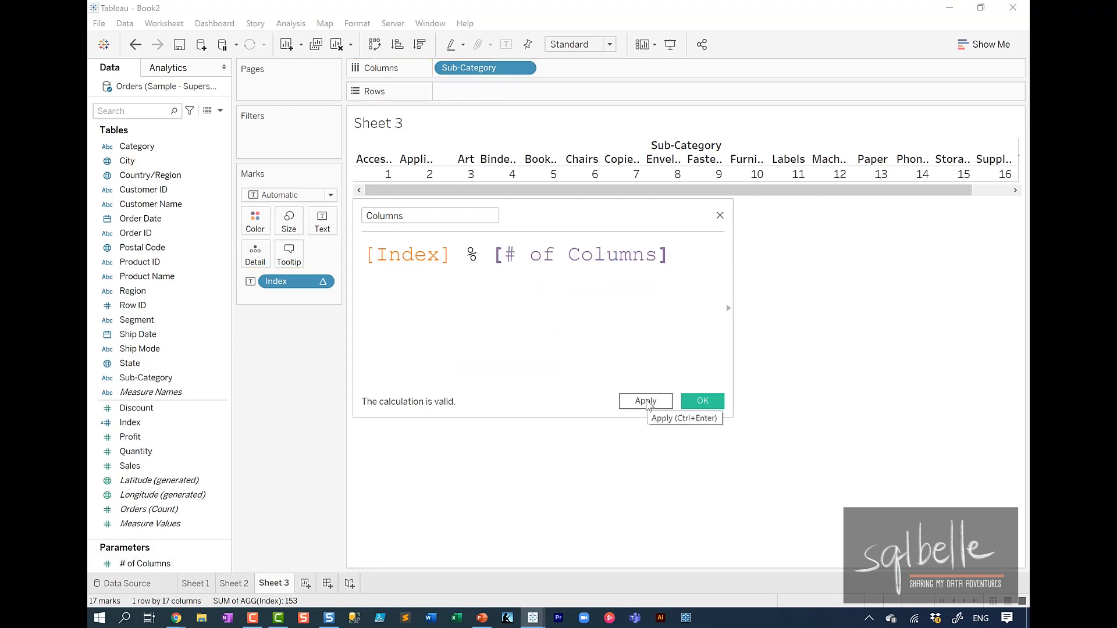
{"action": "left_click", "coordinate": [646, 401]}
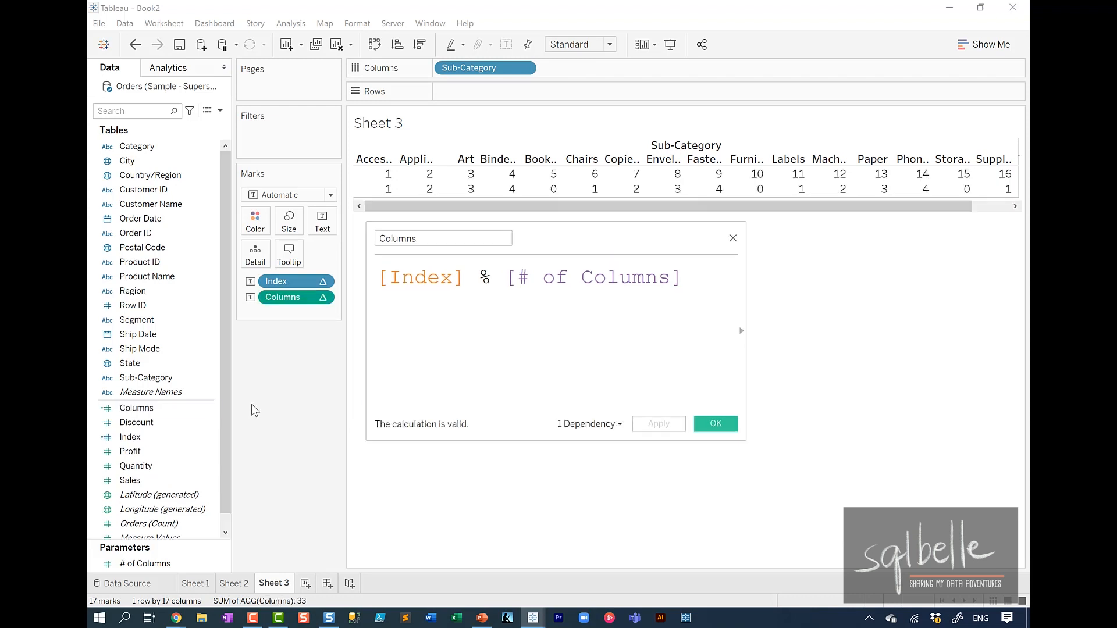
Convert the Columns calculated field to discrete.
{"action": "right_click", "coordinate": [180, 409]}
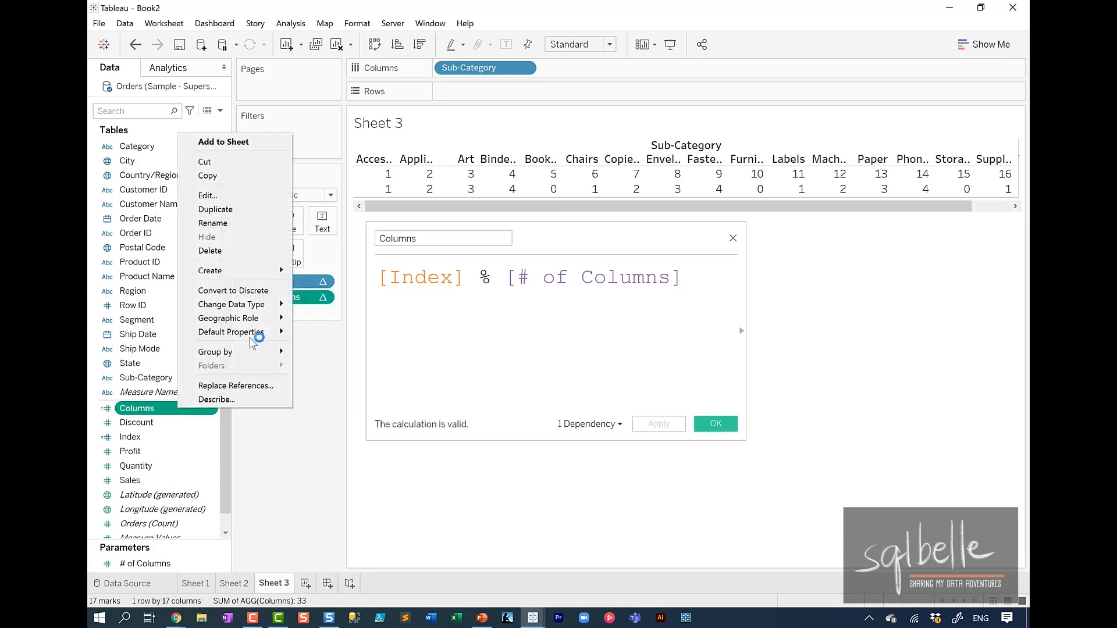
{"action": "left_click", "coordinate": [251, 293]}
{"action": "key", "text": "ctrl+1"}
{"action": "left_click", "coordinate": [601, 202]}
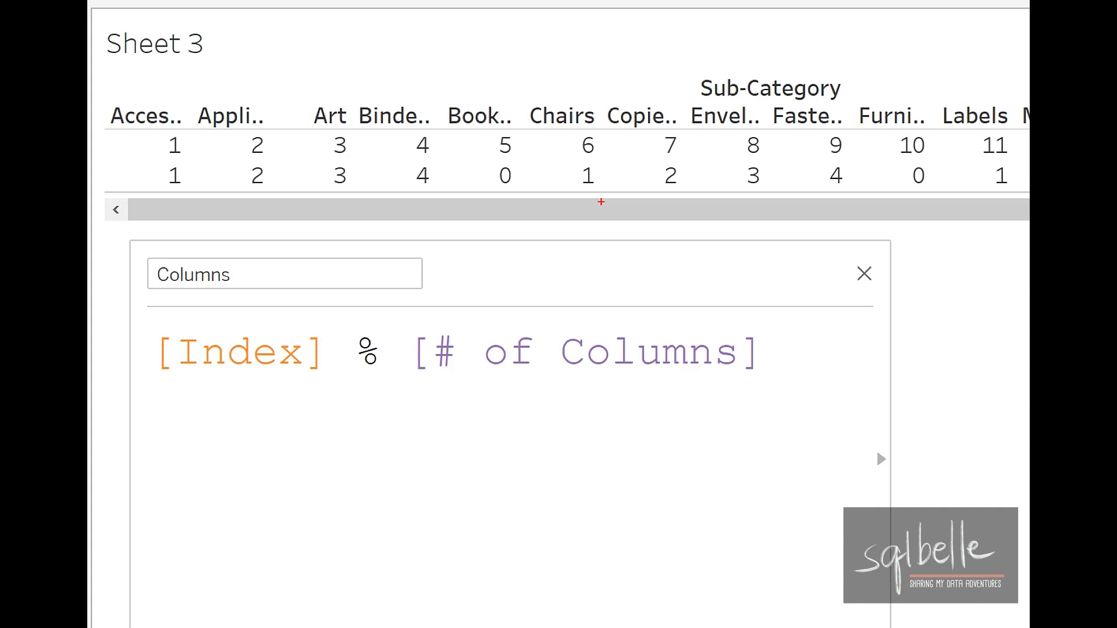
{"action": "mouse_move", "coordinate": [182, 124]}
{"action": "left_mouse_down"}
{"action": "mouse_move", "coordinate": [175, 162]}
{"action": "mouse_move", "coordinate": [156, 118]}
{"action": "left_mouse_up"}
{"action": "mouse_move", "coordinate": [364, 400]}
{"action": "left_mouse_down"}
{"action": "mouse_move", "coordinate": [364, 451]}
{"action": "mouse_move", "coordinate": [391, 430]}
{"action": "left_mouse_up"}
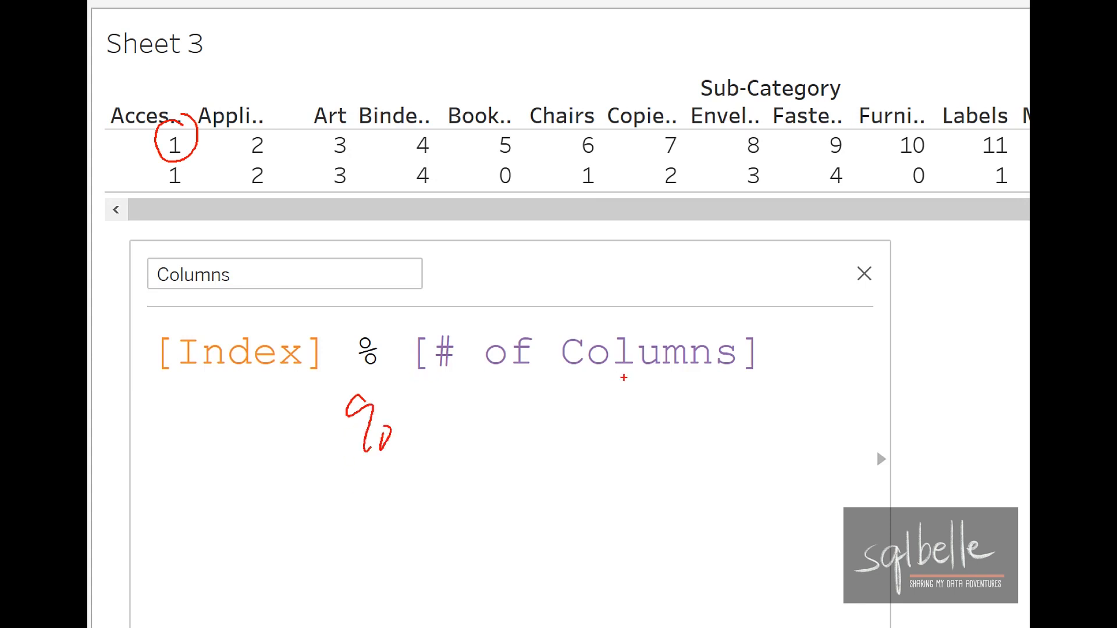
{"action": "mouse_move", "coordinate": [460, 399]}
{"action": "left_mouse_down"}
{"action": "mouse_move", "coordinate": [502, 391]}
{"action": "mouse_move", "coordinate": [474, 441]}
{"action": "left_mouse_up"}
{"action": "left_click_drag", "start_coordinate": [295, 392], "coordinate": [289, 459]}
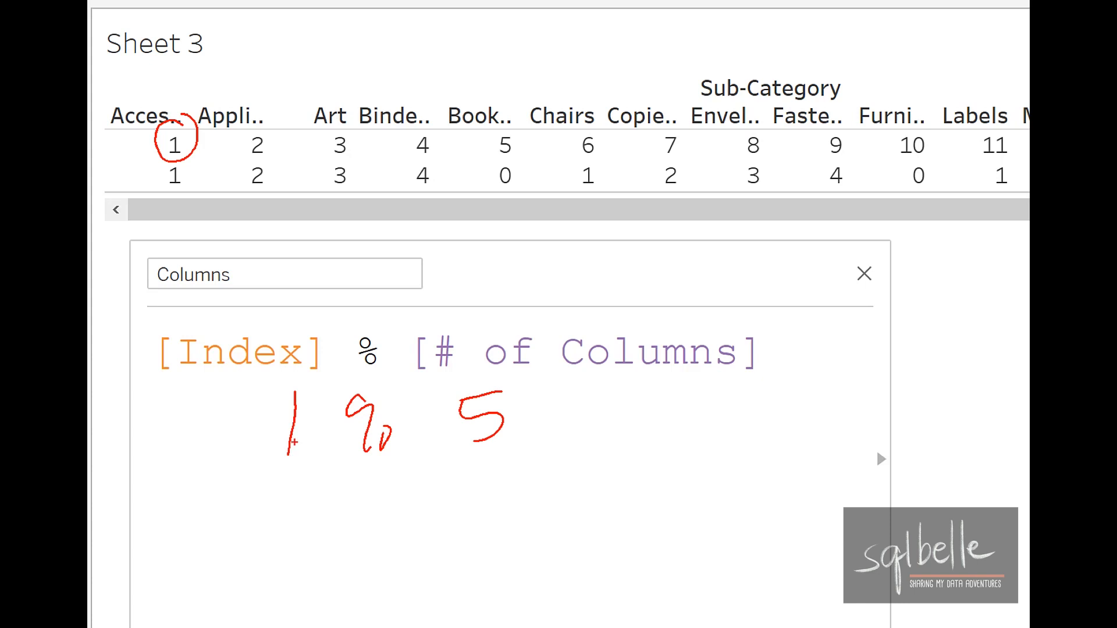
{"action": "left_click_drag", "start_coordinate": [173, 152], "coordinate": [394, 155]}
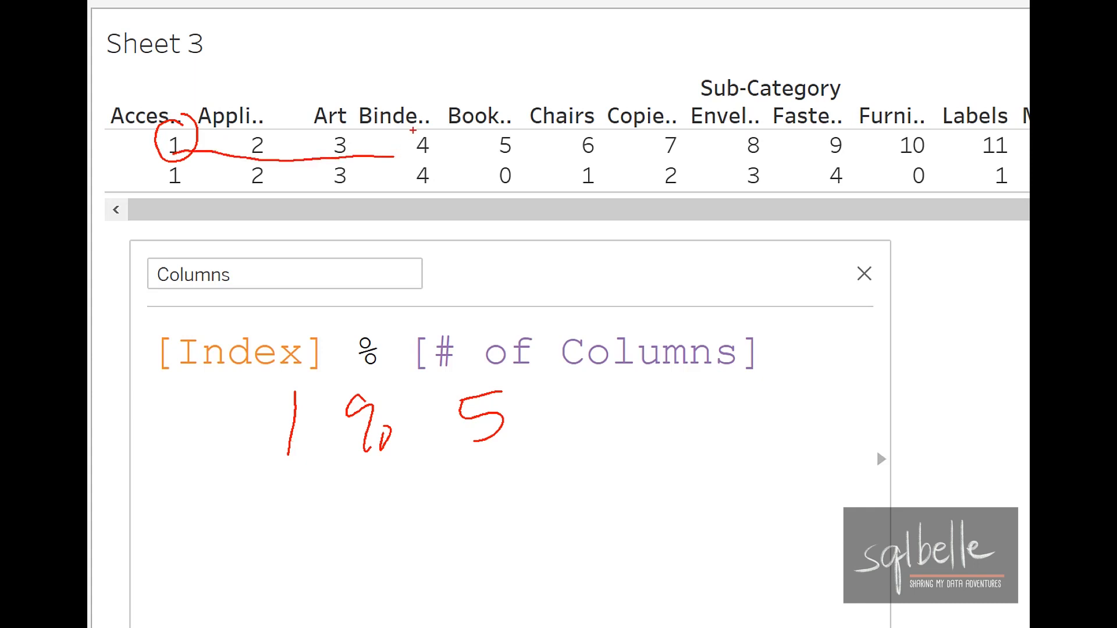
{"action": "mouse_move", "coordinate": [532, 69]}
{"action": "left_mouse_down"}
{"action": "mouse_move", "coordinate": [616, 213]}
{"action": "mouse_move", "coordinate": [995, 207]}
{"action": "mouse_move", "coordinate": [813, 88]}
{"action": "mouse_move", "coordinate": [991, 96]}
{"action": "left_mouse_up"}
{"action": "left_click_drag", "start_coordinate": [302, 489], "coordinate": [273, 557]}
{"action": "mouse_move", "coordinate": [396, 487]}
{"action": "left_mouse_down"}
{"action": "mouse_move", "coordinate": [390, 563]}
{"action": "mouse_move", "coordinate": [417, 545]}
{"action": "left_mouse_up"}
{"action": "mouse_move", "coordinate": [495, 495]}
{"action": "left_mouse_down"}
{"action": "mouse_move", "coordinate": [465, 494]}
{"action": "mouse_move", "coordinate": [491, 526]}
{"action": "mouse_move", "coordinate": [473, 548]}
{"action": "left_mouse_up"}
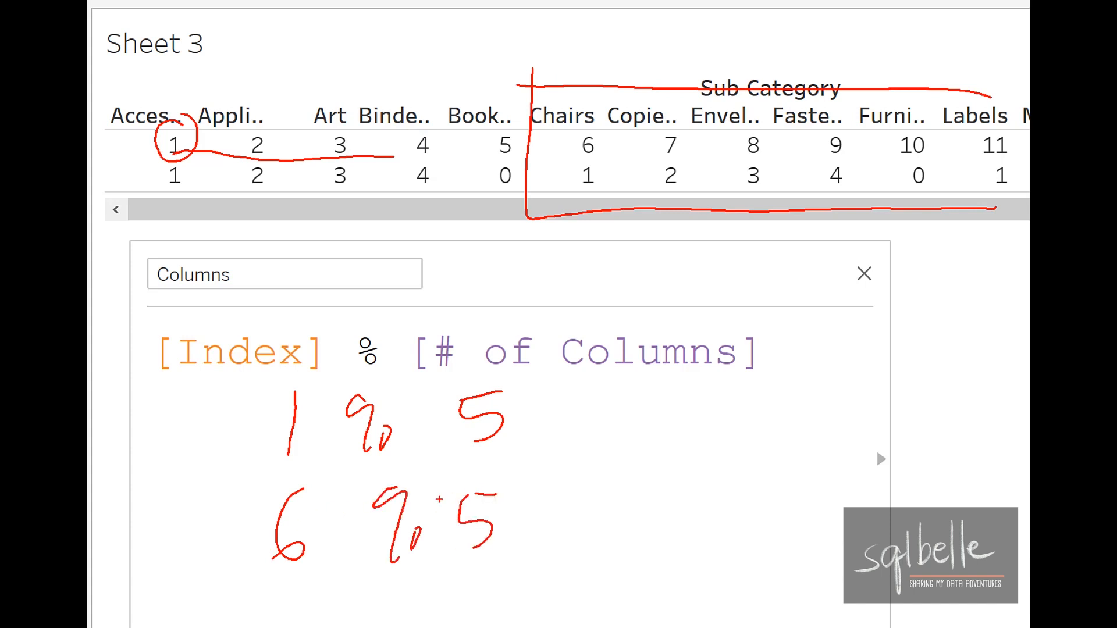
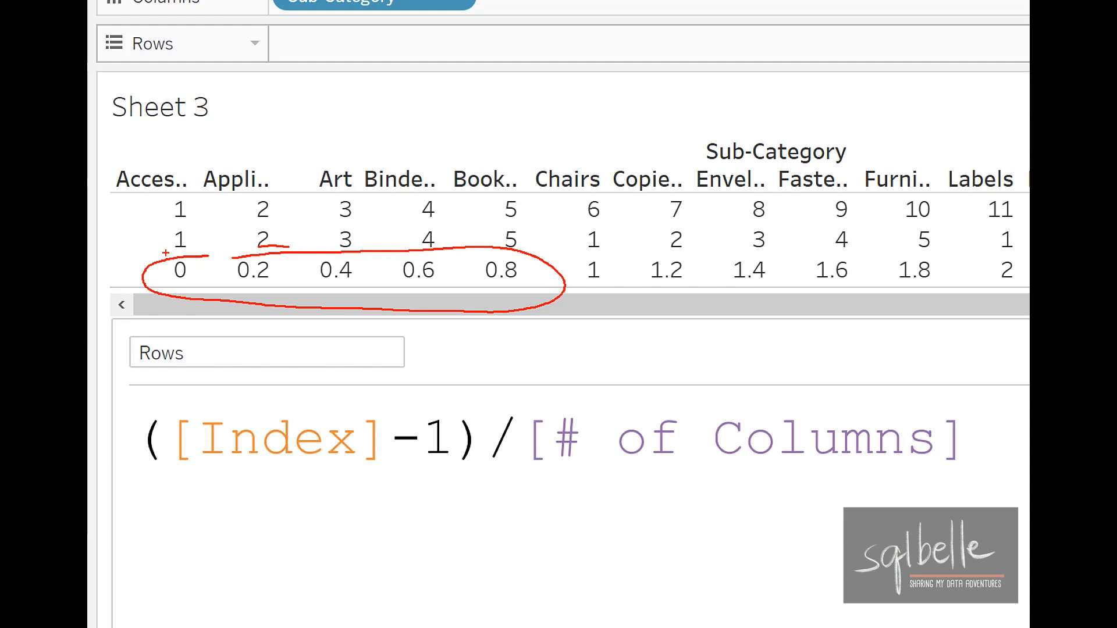
{"action": "left_click_drag", "start_coordinate": [172, 281], "coordinate": [545, 292]}
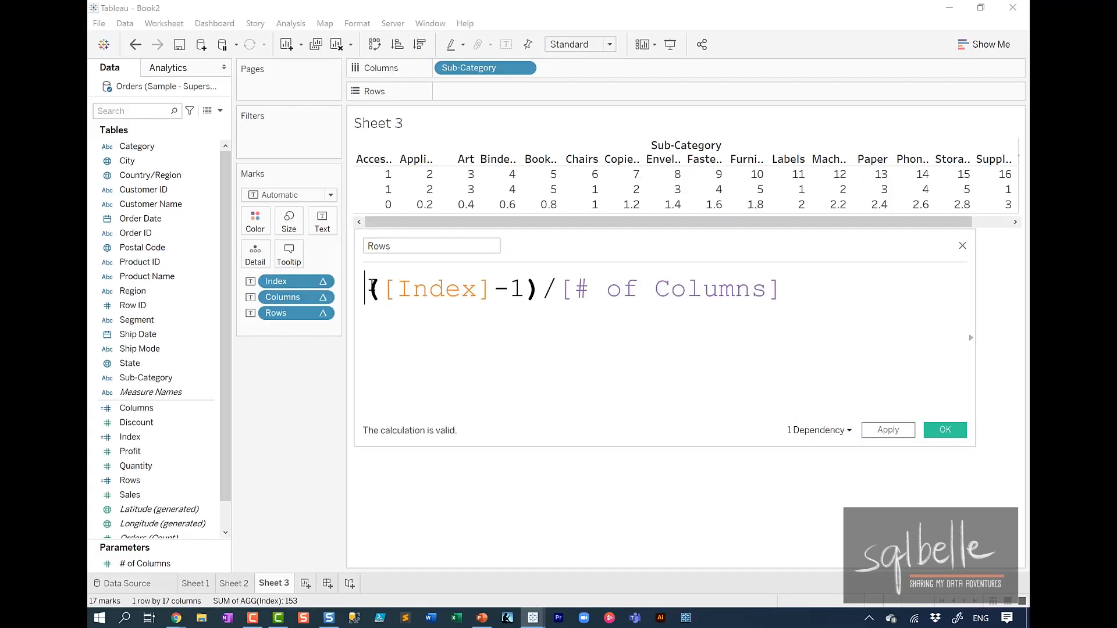
Wrap the Rows formula in INT so it reads INT(([Index]-1)/[# of Columns]), and apply it.
{"action": "type", "text": "INT("}
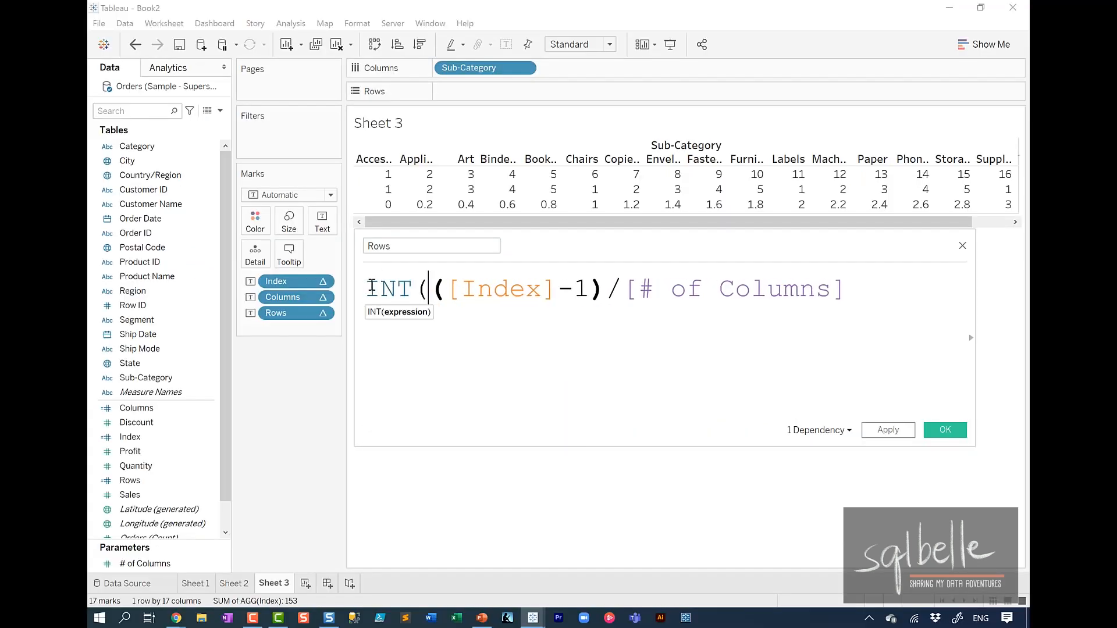
{"action": "left_click", "coordinate": [902, 281]}
{"action": "type", "text": ")"}
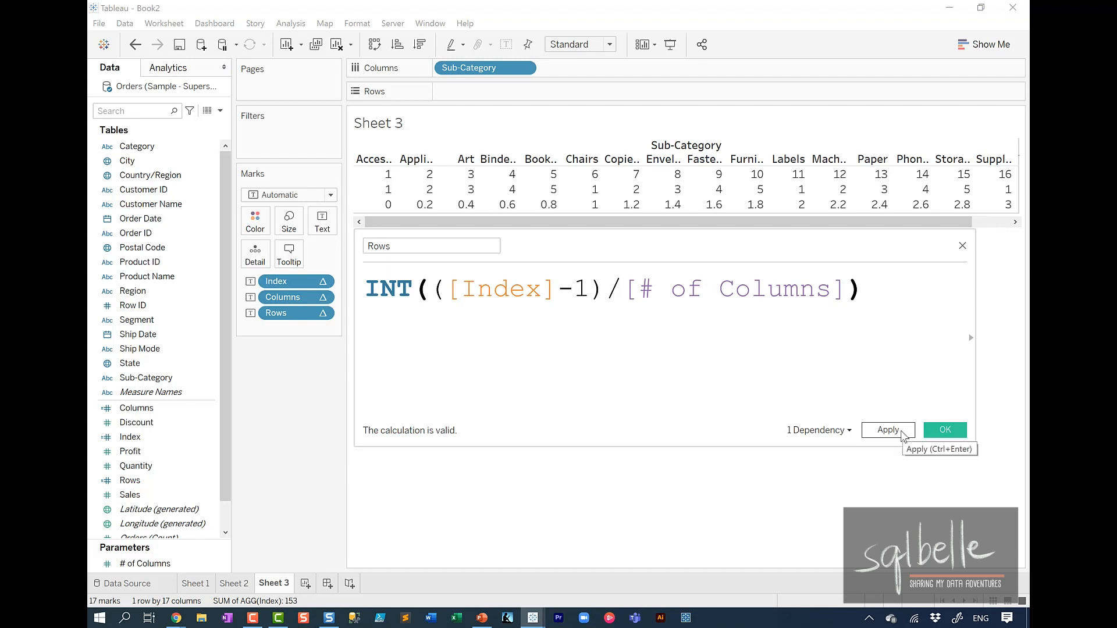
{"action": "left_click", "coordinate": [902, 433]}
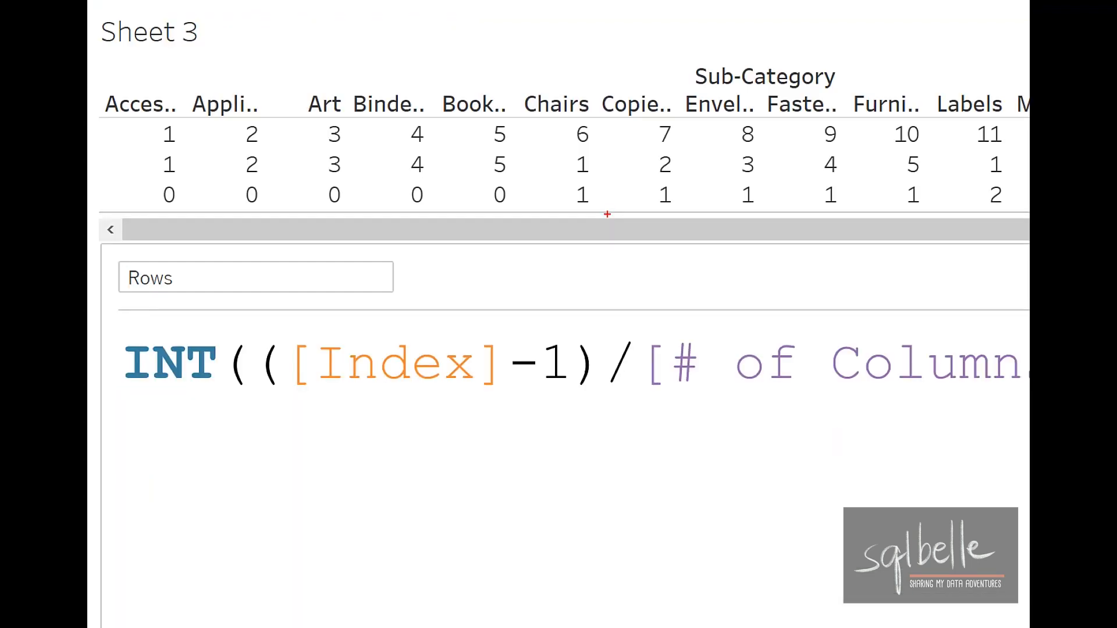
{"action": "mouse_move", "coordinate": [130, 182]}
{"action": "left_mouse_down"}
{"action": "mouse_move", "coordinate": [149, 202]}
{"action": "mouse_move", "coordinate": [523, 212]}
{"action": "left_mouse_up"}
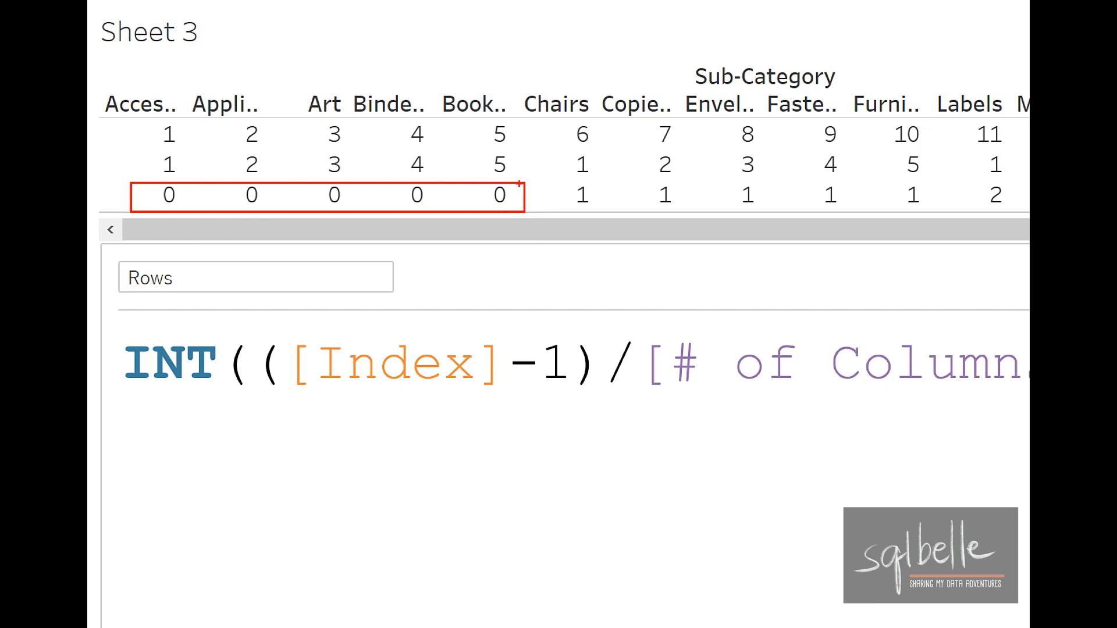
{"action": "mouse_move", "coordinate": [558, 178]}
{"action": "left_mouse_down"}
{"action": "mouse_move", "coordinate": [599, 213]}
{"action": "mouse_move", "coordinate": [920, 213]}
{"action": "mouse_move", "coordinate": [930, 202]}
{"action": "left_mouse_up"}
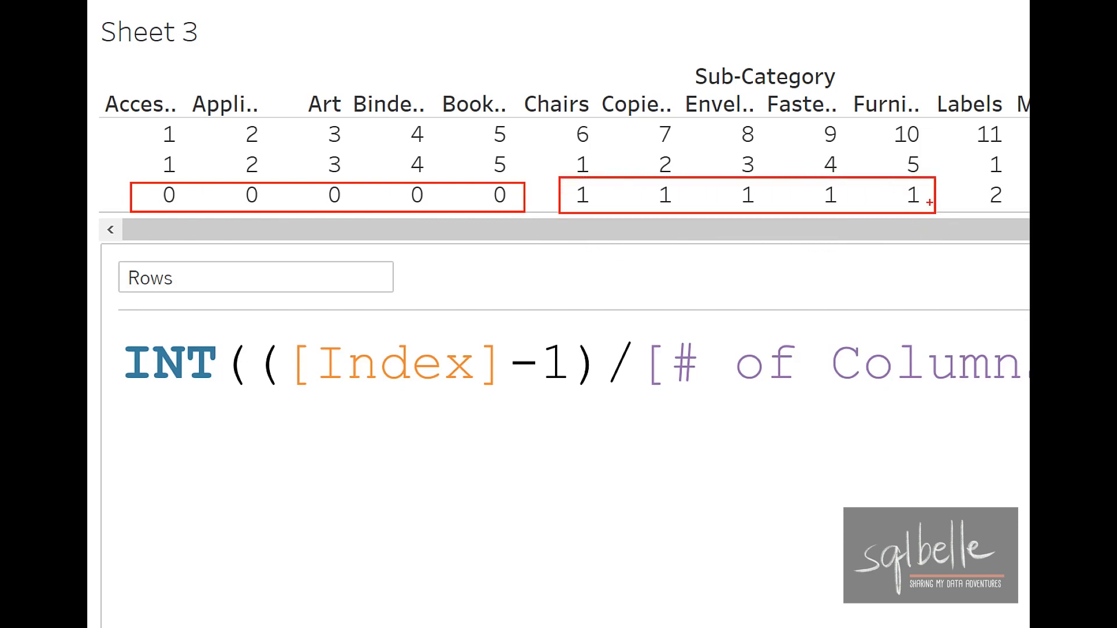
{"action": "mouse_move", "coordinate": [211, 91]}
{"action": "left_mouse_down"}
{"action": "mouse_move", "coordinate": [384, 41]}
{"action": "mouse_move", "coordinate": [482, 116]}
{"action": "left_mouse_up"}
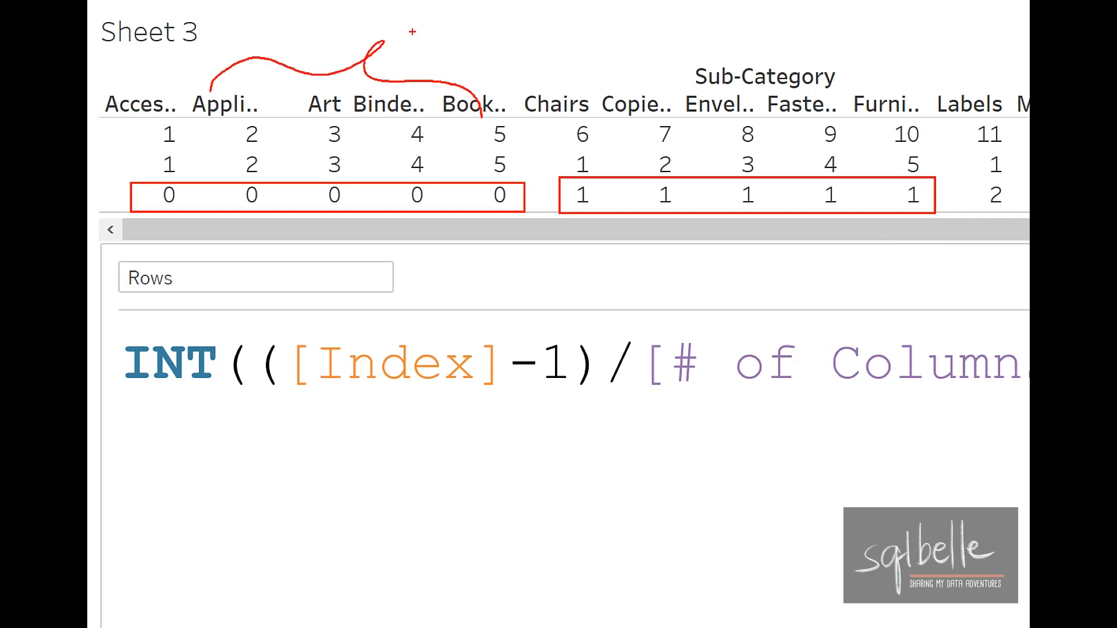
{"action": "mouse_move", "coordinate": [412, 31]}
{"action": "left_mouse_down"}
{"action": "mouse_move", "coordinate": [435, 50]}
{"action": "mouse_move", "coordinate": [530, 20]}
{"action": "mouse_move", "coordinate": [517, 44]}
{"action": "left_mouse_up"}
{"action": "mouse_move", "coordinate": [593, 135]}
{"action": "left_mouse_down"}
{"action": "mouse_move", "coordinate": [765, 35]}
{"action": "mouse_move", "coordinate": [905, 135]}
{"action": "left_mouse_up"}
{"action": "mouse_move", "coordinate": [820, 33]}
{"action": "left_mouse_down"}
{"action": "mouse_move", "coordinate": [820, 59]}
{"action": "mouse_move", "coordinate": [848, 57]}
{"action": "mouse_move", "coordinate": [881, 28]}
{"action": "mouse_move", "coordinate": [909, 43]}
{"action": "left_mouse_up"}
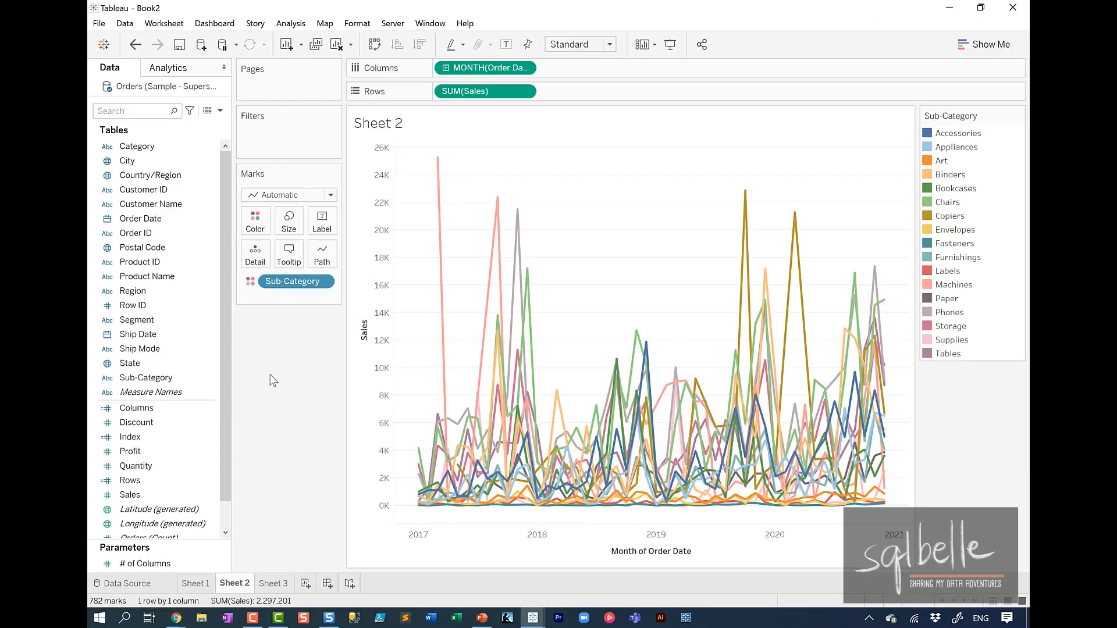
On Sheet 2, place the Columns field before the order month across the columns and the Rows field before Sales on the rows.
{"action": "left_click_drag", "start_coordinate": [137, 408], "coordinate": [445, 69]}
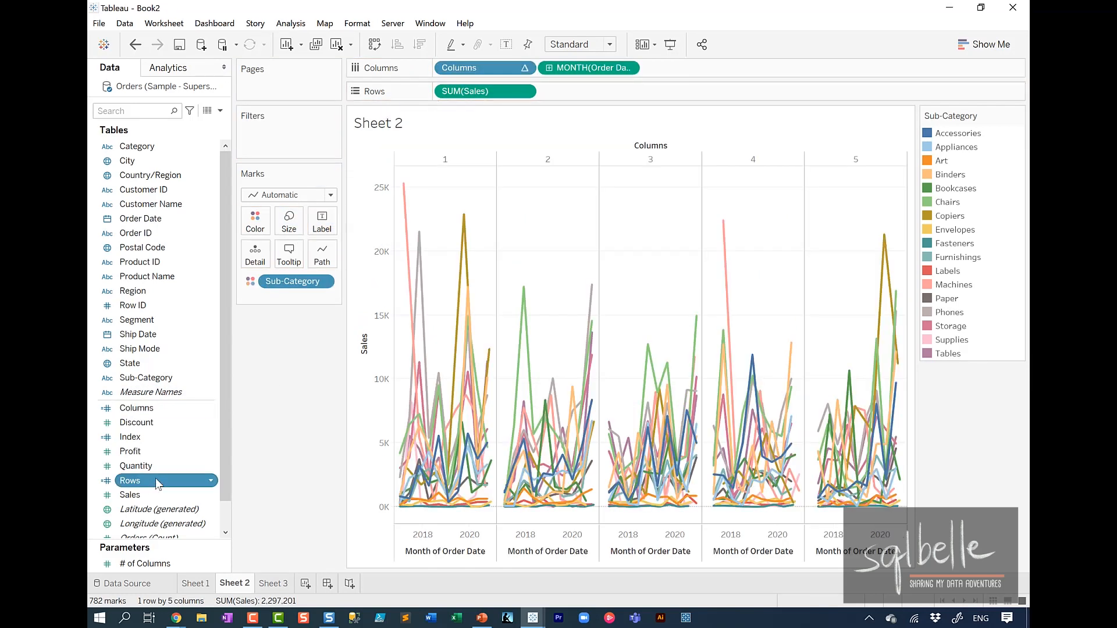
{"action": "left_click_drag", "start_coordinate": [130, 480], "coordinate": [429, 99]}
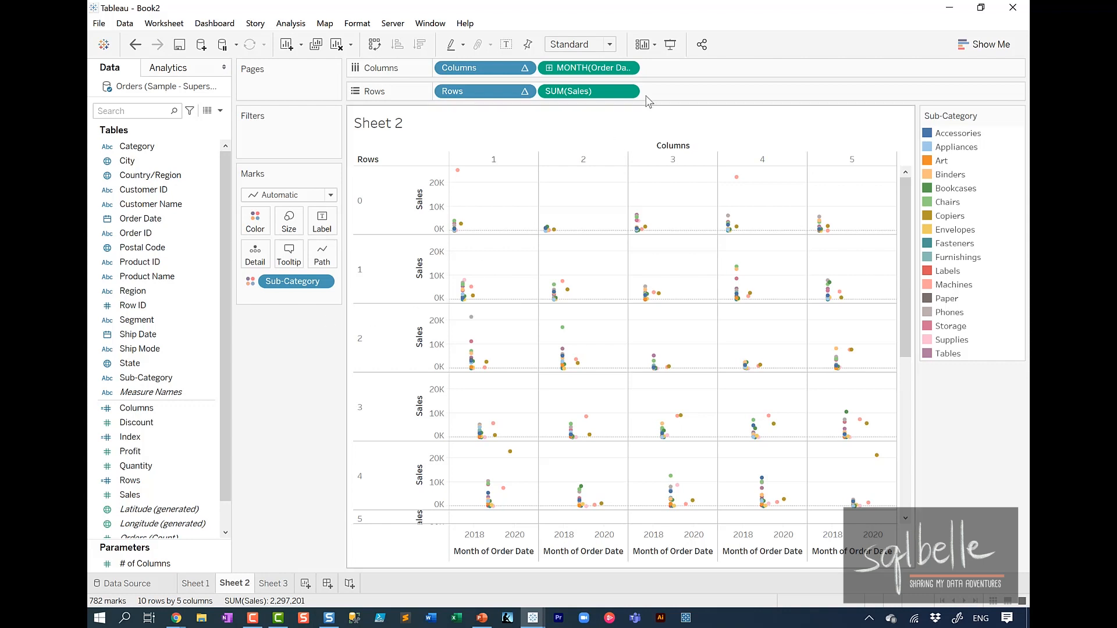
Set both the Columns and Rows table calculations in the view to compute using Sub-Category.
{"action": "left_click", "coordinate": [525, 68]}
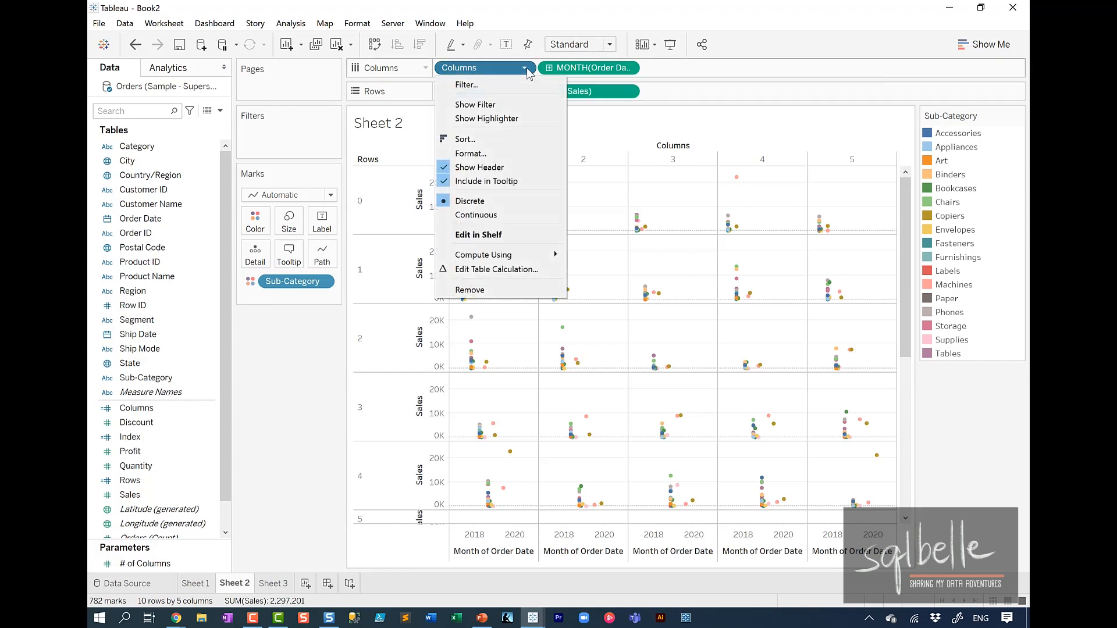
{"action": "mouse_move", "coordinate": [518, 255]}
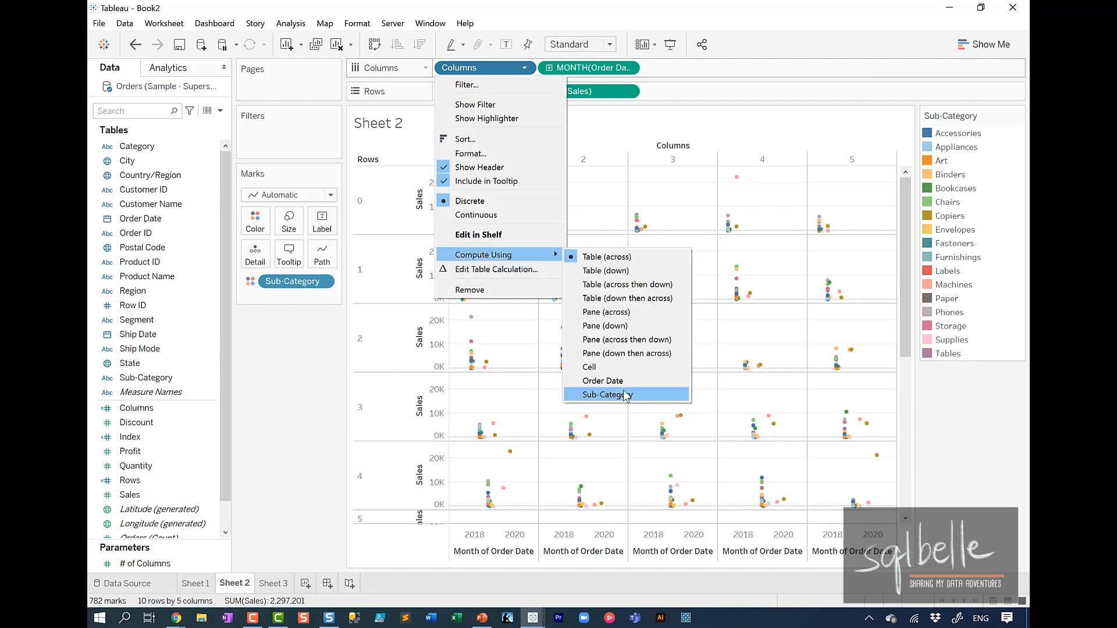
{"action": "left_click", "coordinate": [605, 395]}
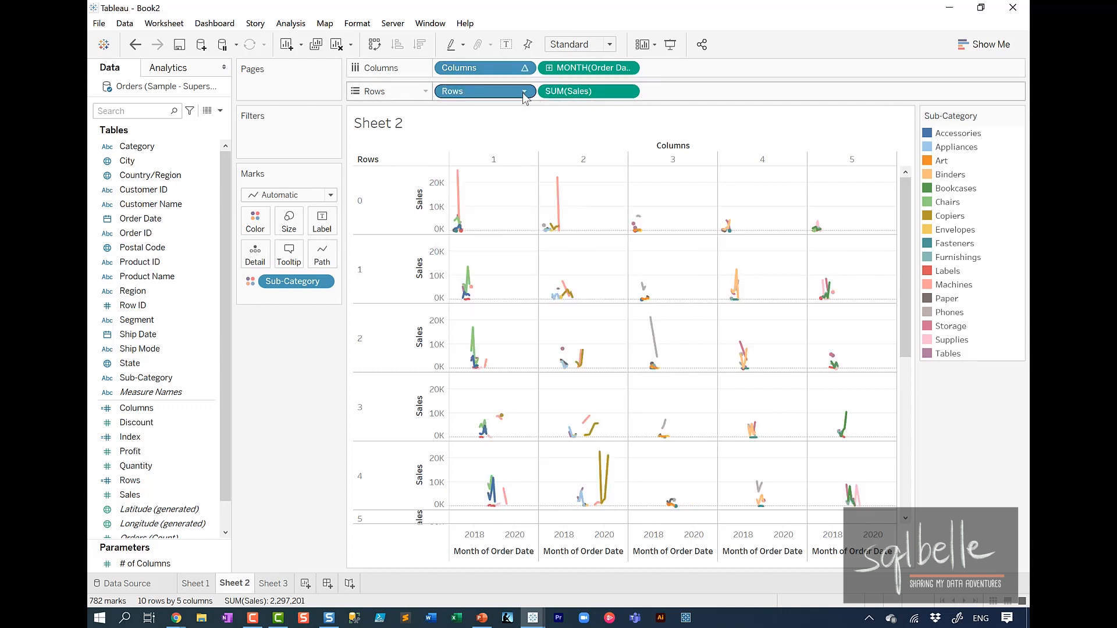
{"action": "left_click", "coordinate": [524, 91]}
{"action": "mouse_move", "coordinate": [509, 278]}
{"action": "left_click", "coordinate": [605, 418]}
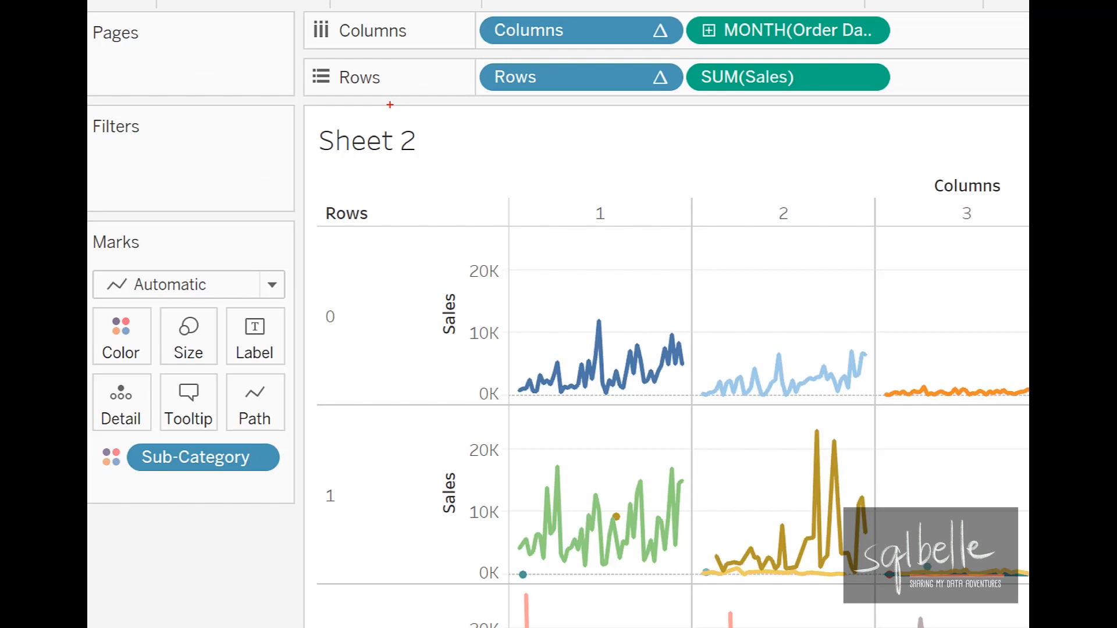
{"action": "mouse_move", "coordinate": [343, 458]}
{"action": "left_mouse_down"}
{"action": "mouse_move", "coordinate": [355, 512]}
{"action": "mouse_move", "coordinate": [352, 434]}
{"action": "left_mouse_up"}
{"action": "left_click_drag", "start_coordinate": [611, 188], "coordinate": [634, 185]}
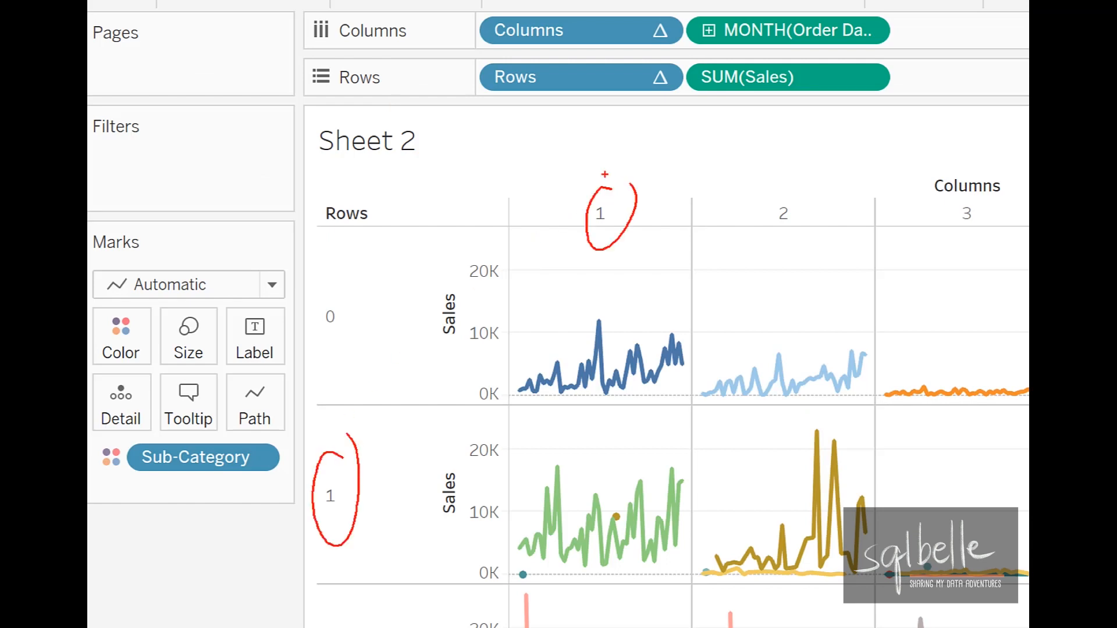
{"action": "mouse_move", "coordinate": [678, 410]}
{"action": "left_mouse_down"}
{"action": "mouse_move", "coordinate": [538, 402]}
{"action": "mouse_move", "coordinate": [460, 547]}
{"action": "mouse_move", "coordinate": [660, 402]}
{"action": "left_mouse_up"}
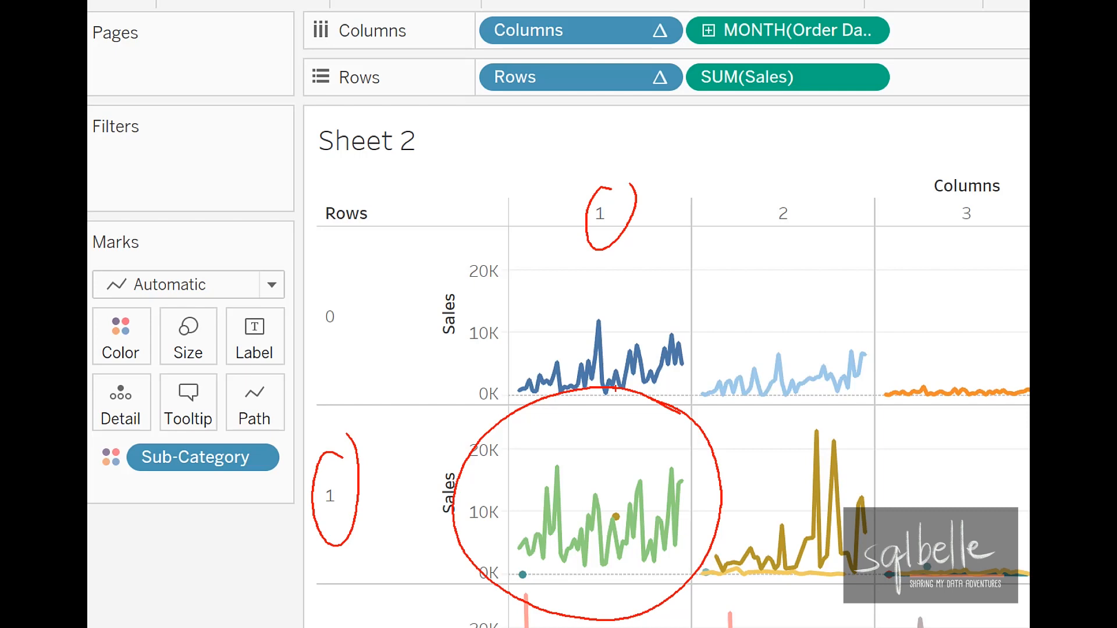
{"action": "mouse_move", "coordinate": [497, 492]}
{"action": "left_mouse_down"}
{"action": "mouse_move", "coordinate": [514, 556]}
{"action": "mouse_move", "coordinate": [517, 535]}
{"action": "left_mouse_up"}
{"action": "left_click_drag", "start_coordinate": [647, 423], "coordinate": [613, 503]}
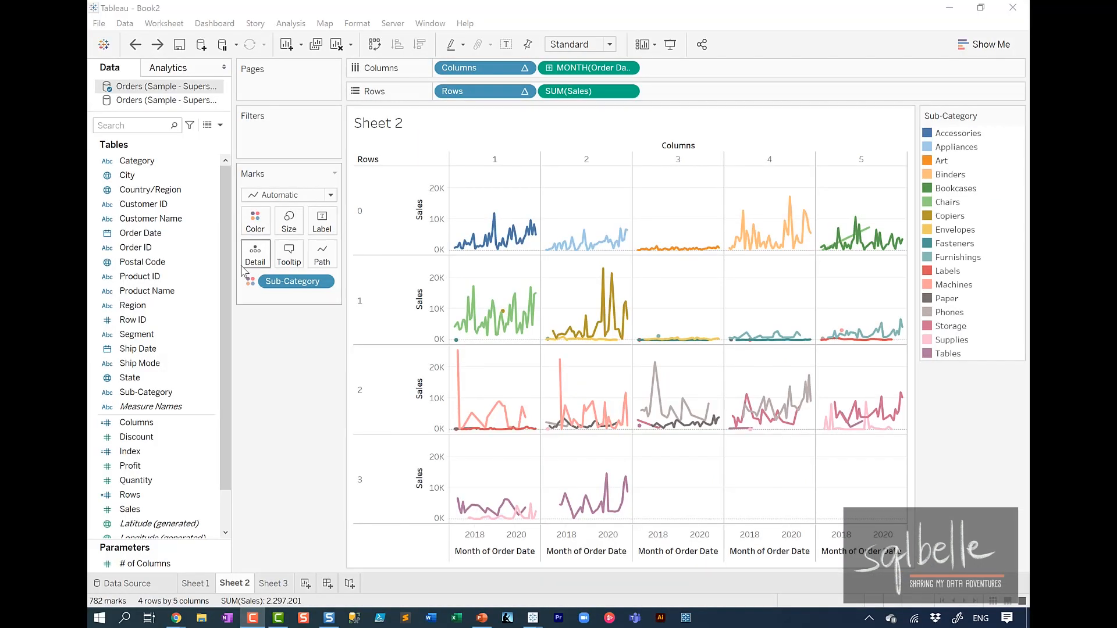
Duplicate Sheet 2 and keep only row 1 and column 1 of the grid in the copy.
{"action": "right_click", "coordinate": [245, 586]}
{"action": "left_click", "coordinate": [316, 460]}
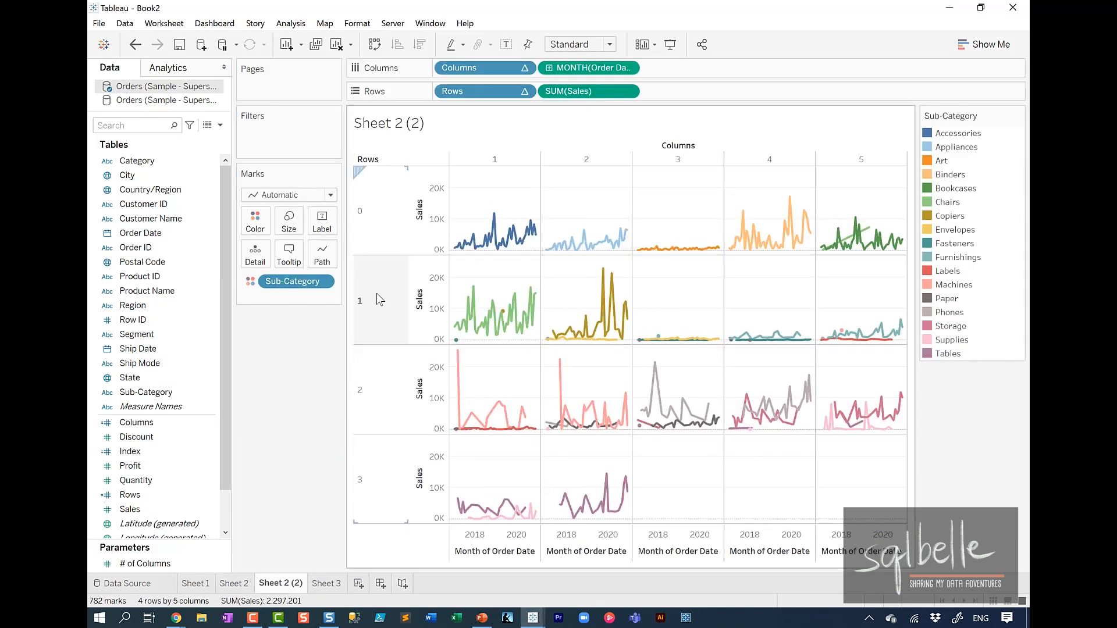
{"action": "left_click", "coordinate": [375, 293]}
{"action": "left_click", "coordinate": [401, 301]}
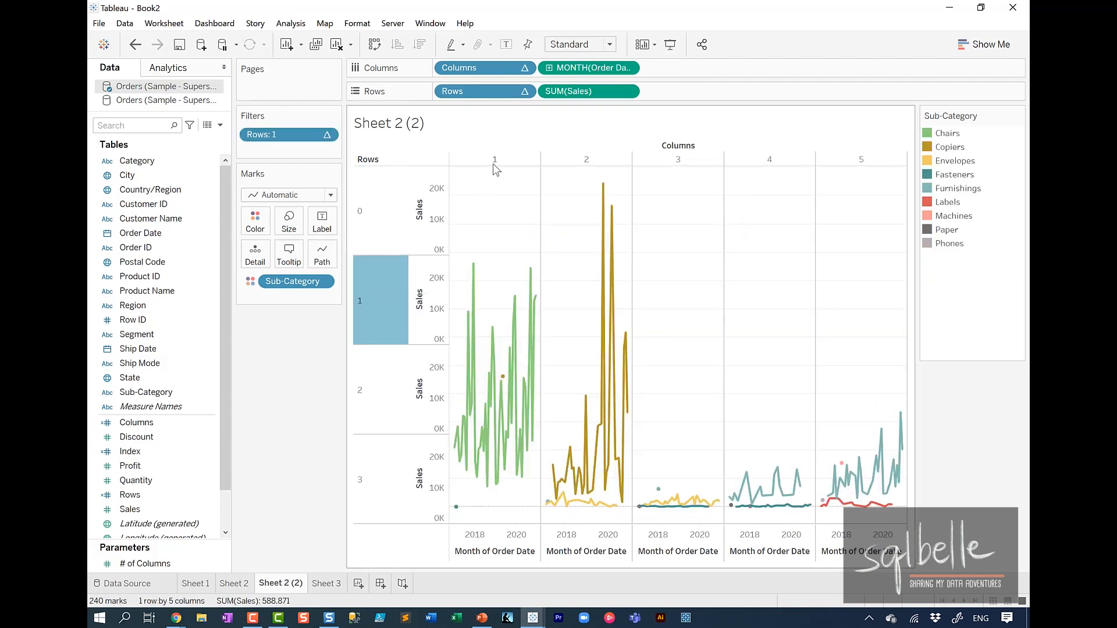
{"action": "left_click", "coordinate": [502, 161]}
{"action": "left_click", "coordinate": [531, 168]}
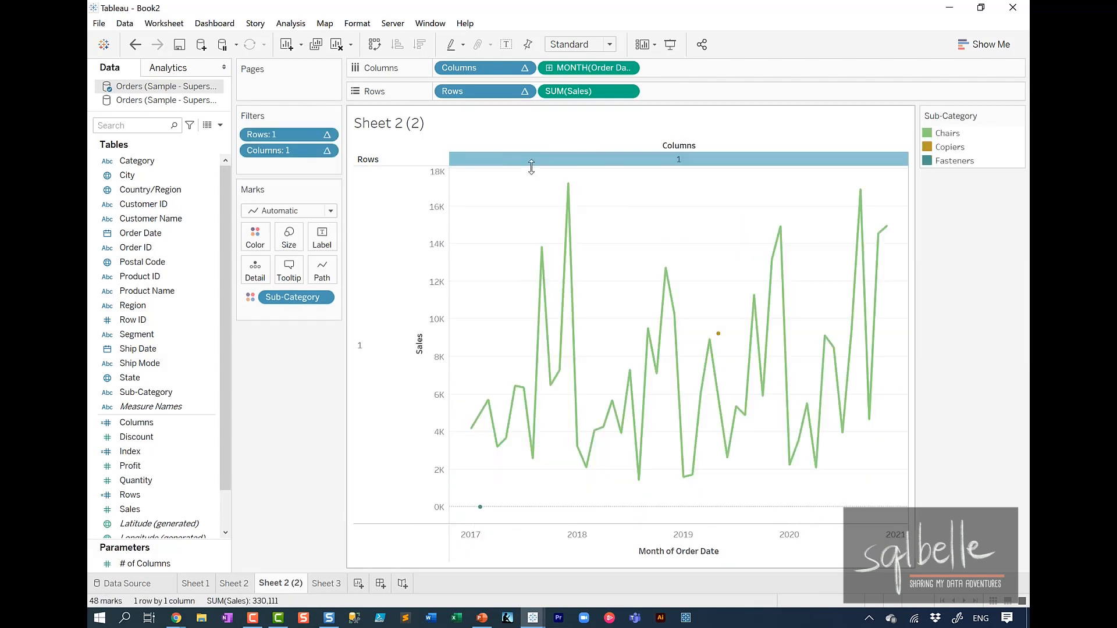
Filter the duplicated sheet to keep only the Chairs, Copiers and Fasteners sub-categories.
{"action": "left_click", "coordinate": [948, 133]}
{"action": "left_click", "coordinate": [954, 160], "text": "shift"}
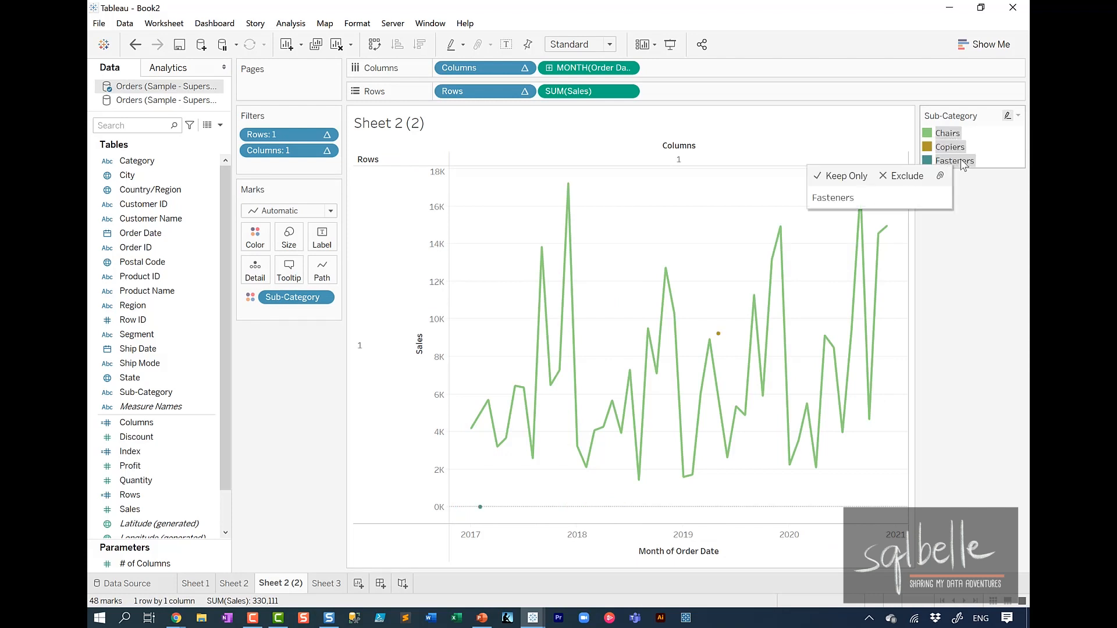
{"action": "left_click", "coordinate": [845, 178]}
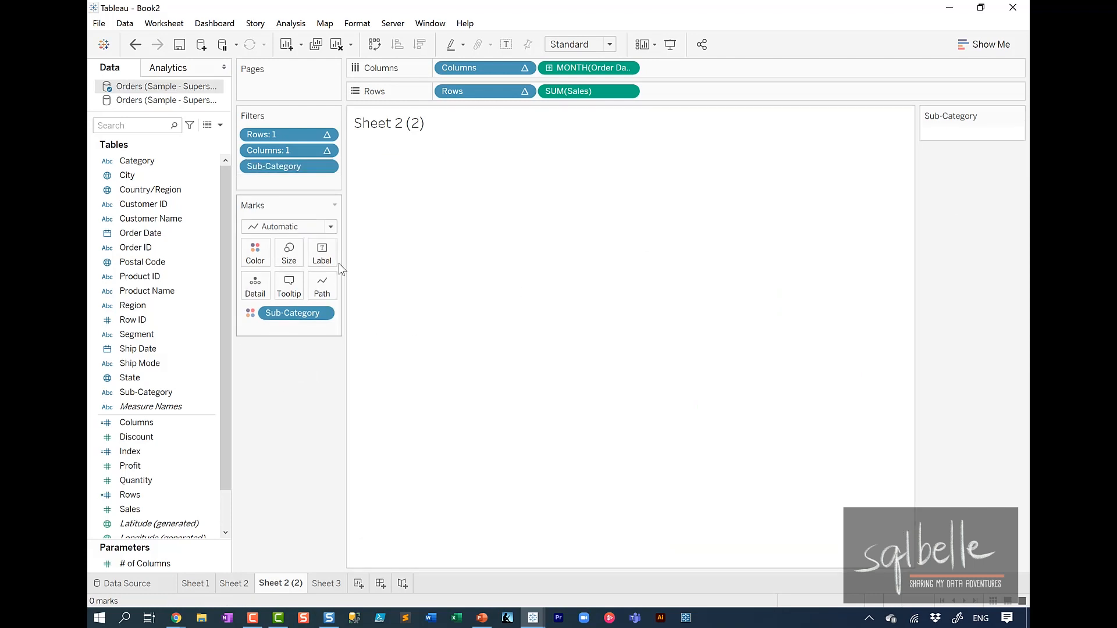
Remove the Rows and Columns filters from the duplicated sheet and take SUM(Sales) off its rows.
{"action": "left_click_drag", "start_coordinate": [287, 131], "coordinate": [306, 349]}
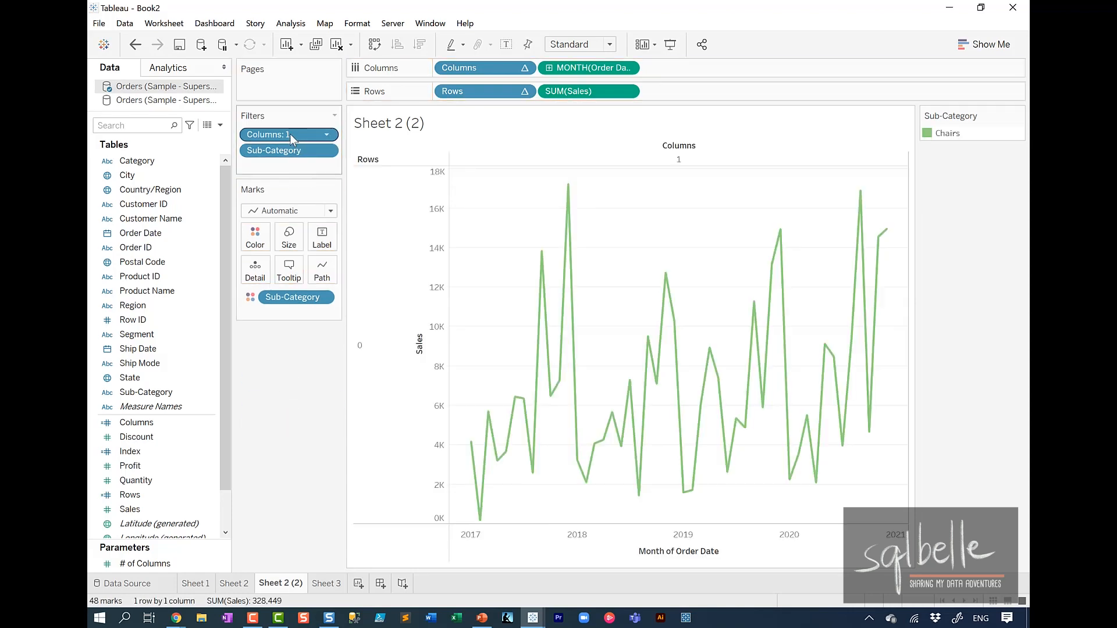
{"action": "left_click_drag", "start_coordinate": [289, 134], "coordinate": [315, 404]}
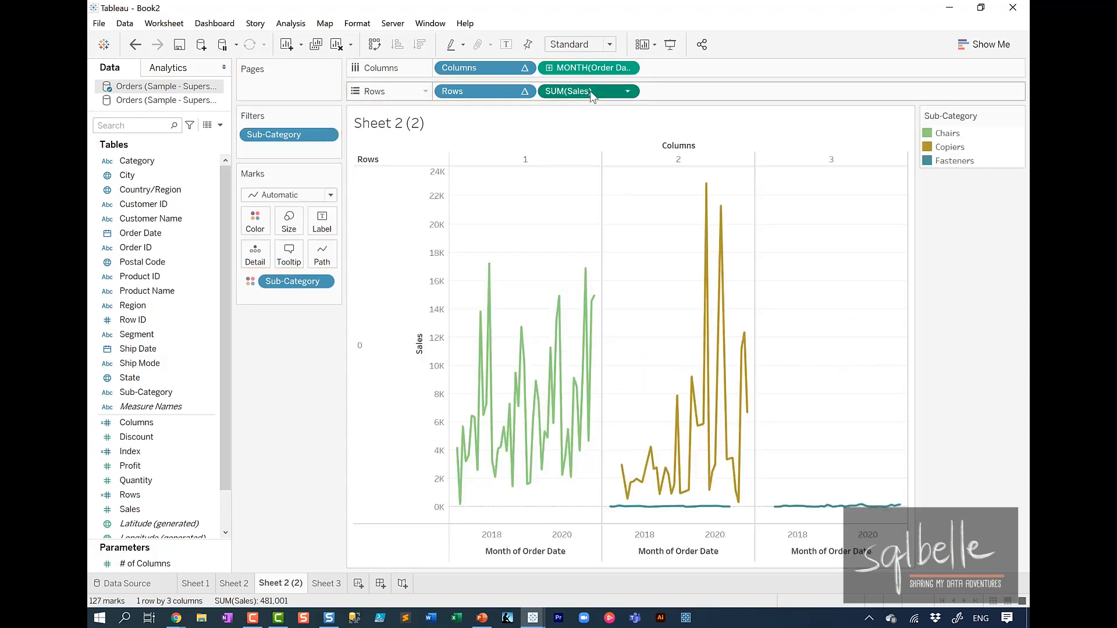
{"action": "left_click_drag", "start_coordinate": [779, 29], "coordinate": [780, 28]}
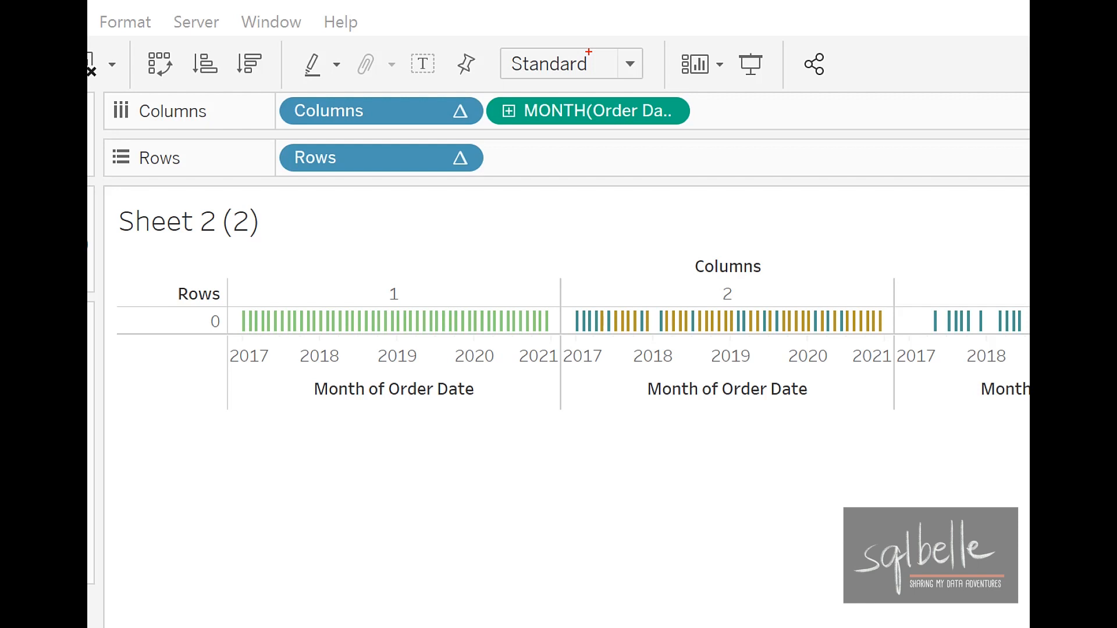
{"action": "mouse_move", "coordinate": [850, 237]}
{"action": "left_mouse_down"}
{"action": "mouse_move", "coordinate": [543, 337]}
{"action": "mouse_move", "coordinate": [923, 273]}
{"action": "mouse_move", "coordinate": [712, 256]}
{"action": "left_mouse_up"}
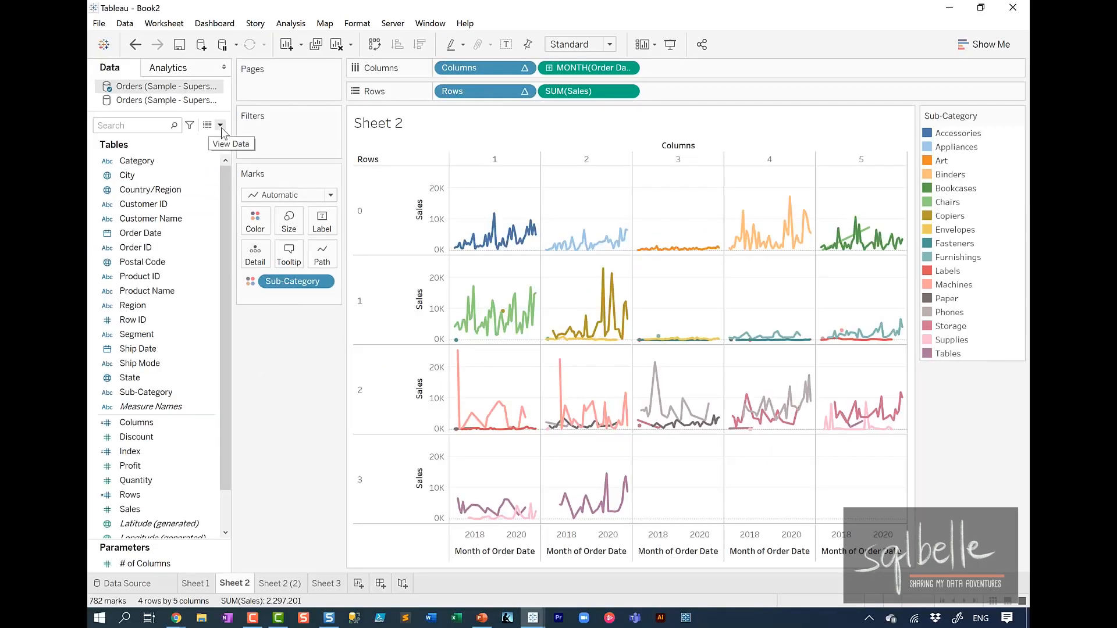
Create a calculated field named New Order Date with the formula DATE(DATETRUNC('month', [Order Date])).
{"action": "left_click", "coordinate": [221, 127]}
{"action": "left_click", "coordinate": [175, 138]}
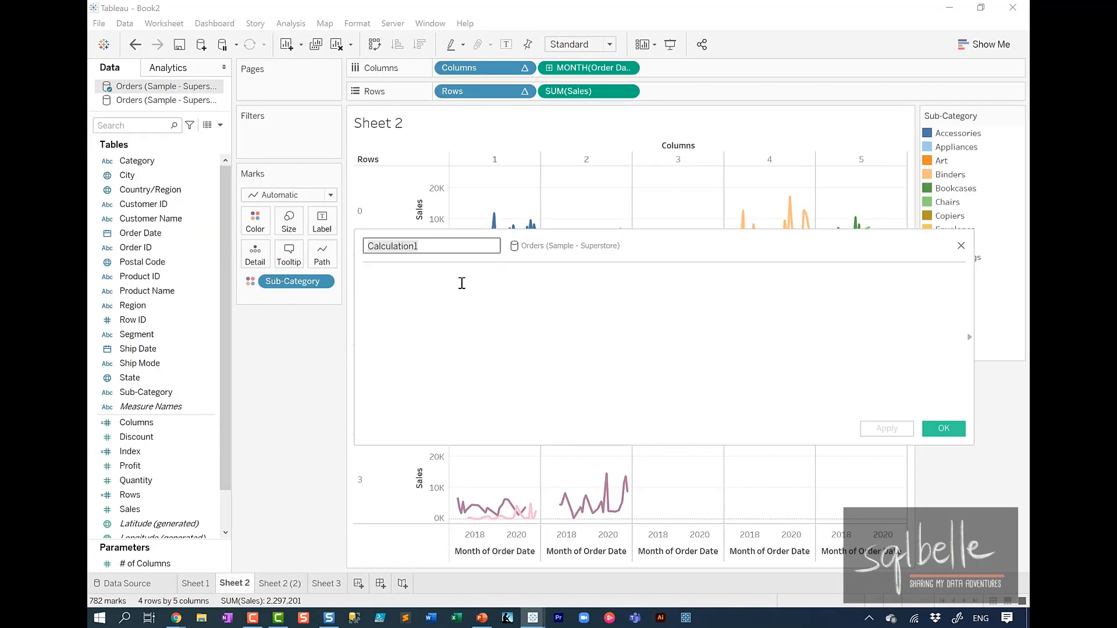
{"action": "type", "text": "New Order Date"}
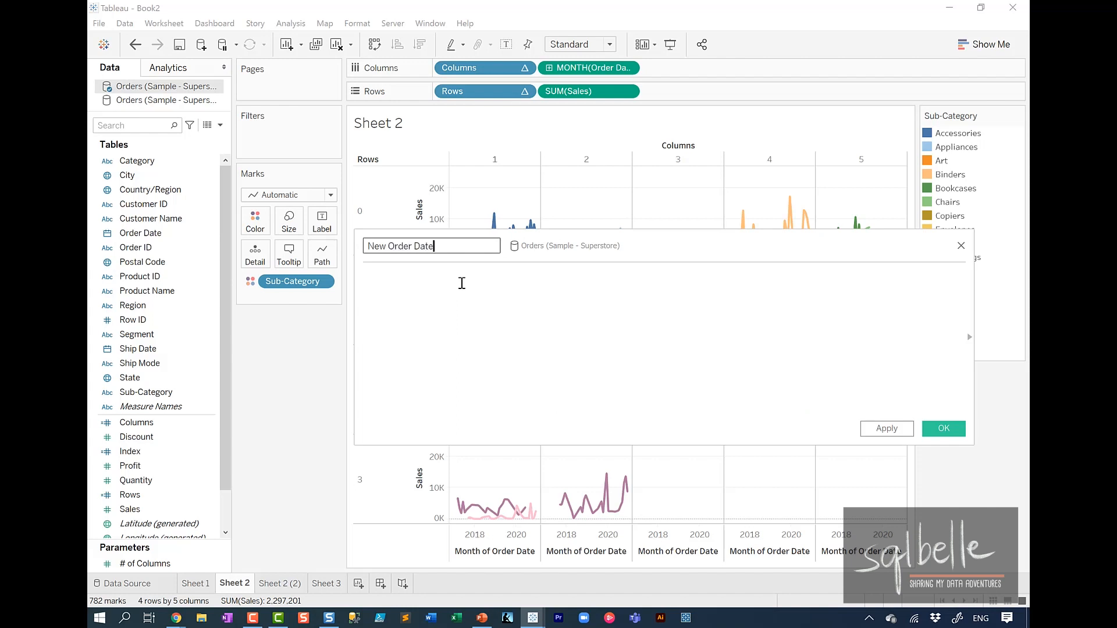
{"action": "left_click", "coordinate": [461, 284]}
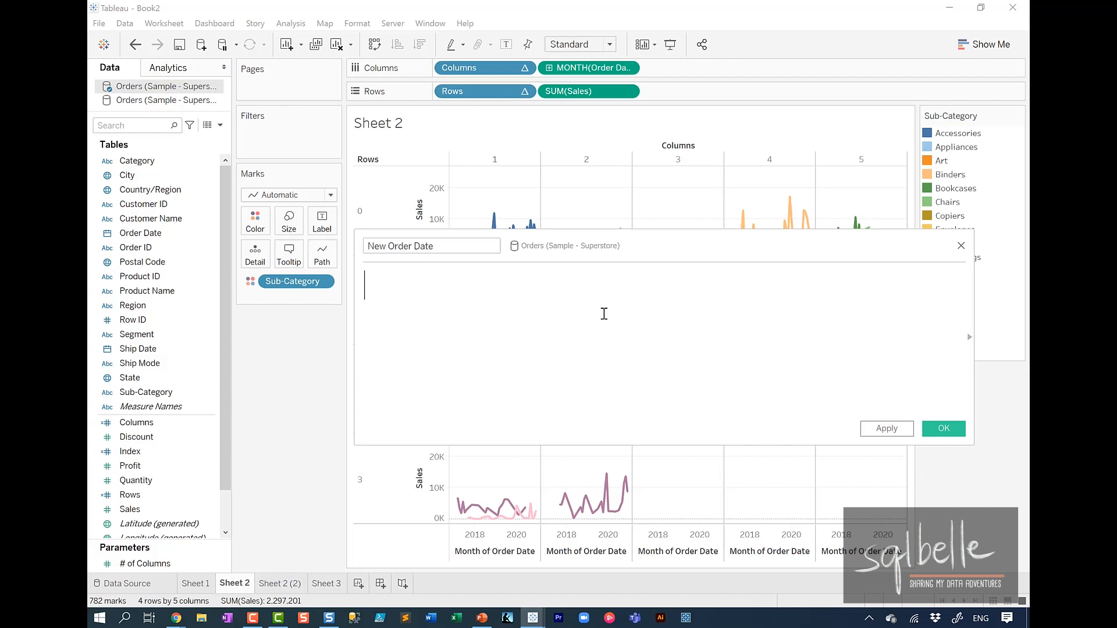
{"action": "left_click_drag", "start_coordinate": [573, 68], "coordinate": [548, 323]}
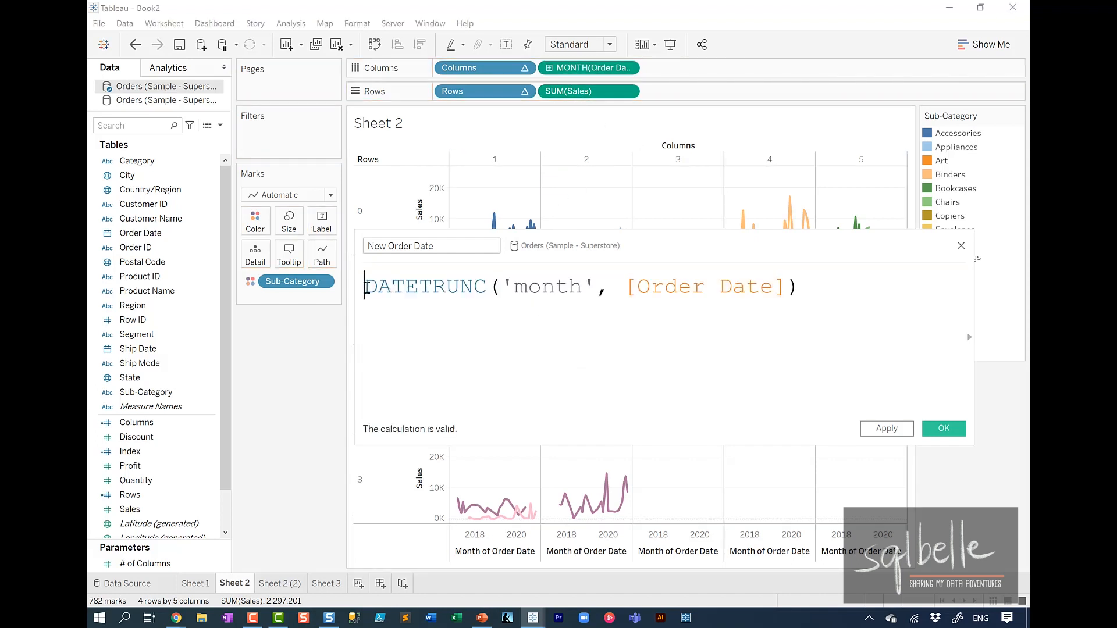
{"action": "type", "text": "DATE("}
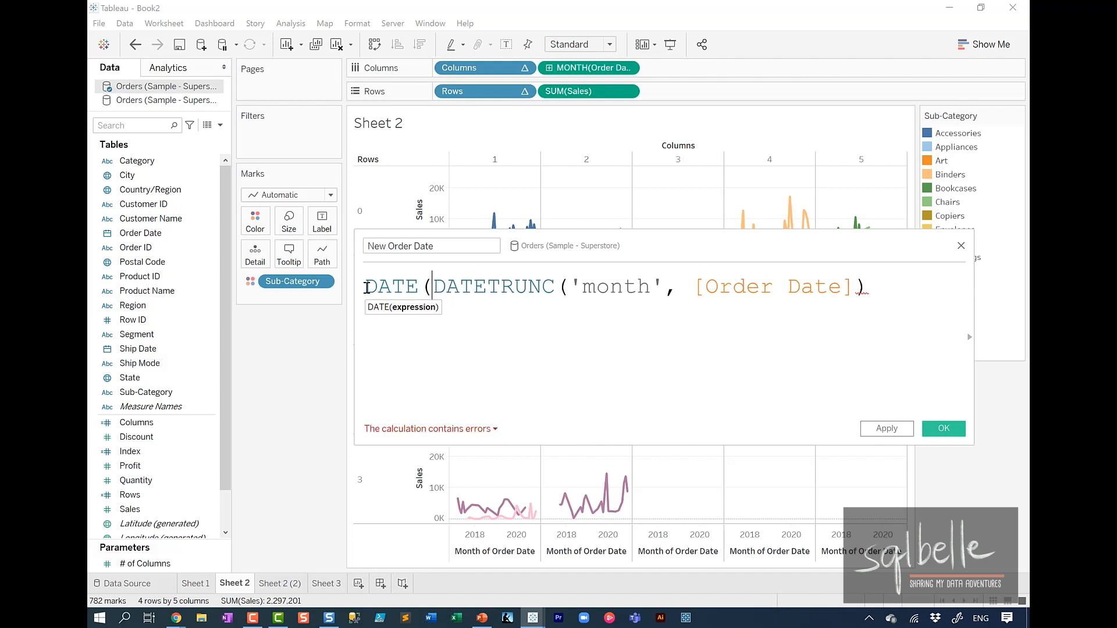
{"action": "key", "text": "End"}
{"action": "type", "text": ")"}
{"action": "left_click", "coordinate": [943, 428]}
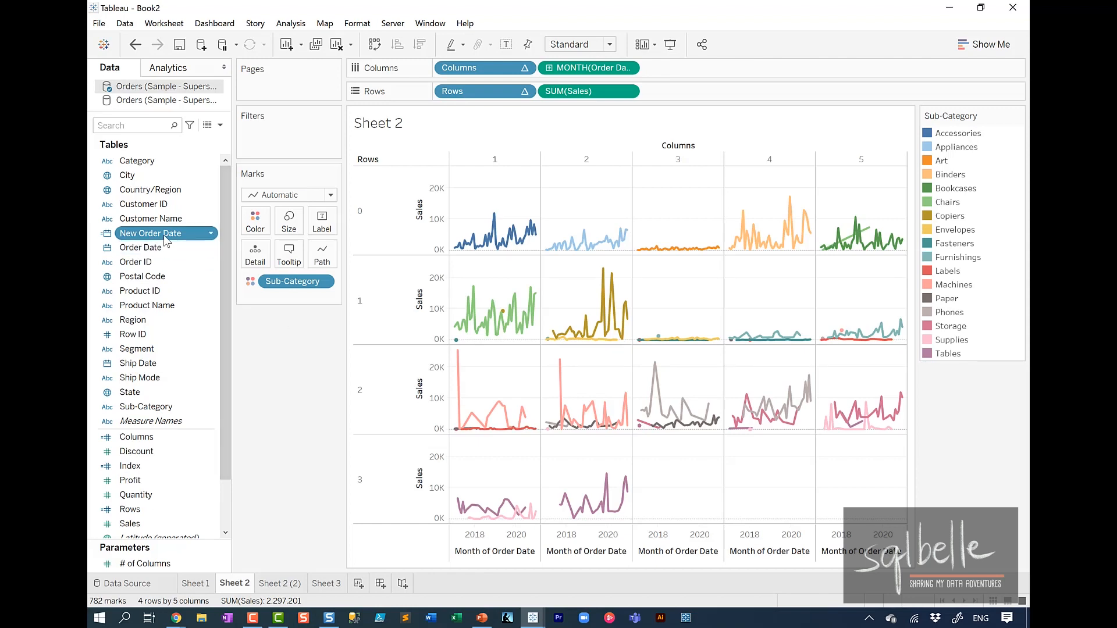
Add New Order Date as a discrete date to the marks' detail on Sheet 2.
{"action": "left_click_drag", "start_coordinate": [149, 234], "coordinate": [265, 260]}
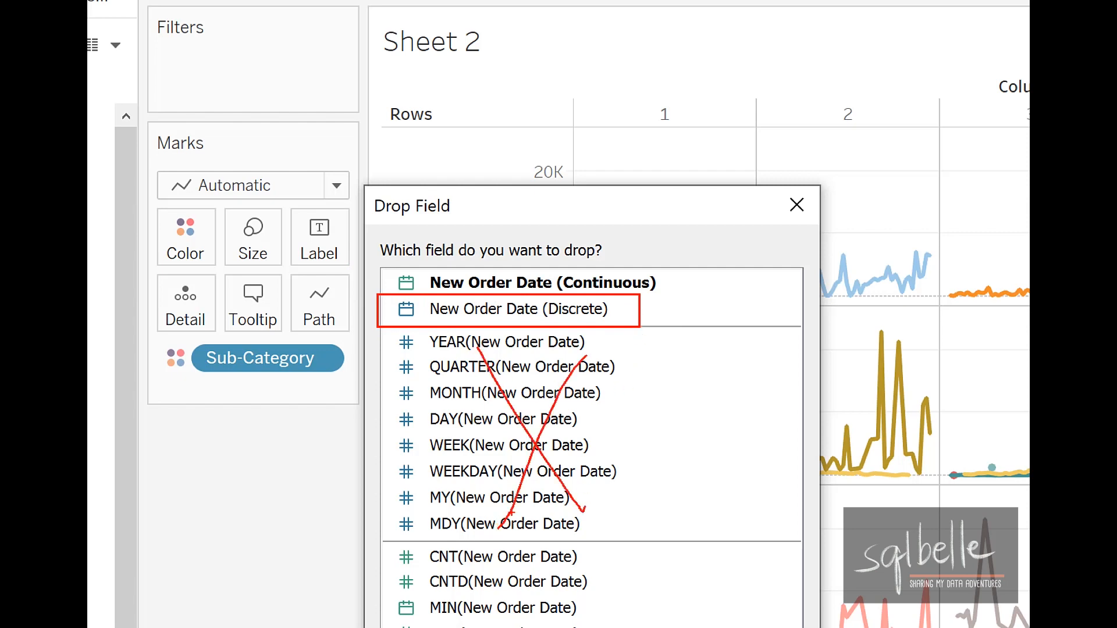
{"action": "left_click", "coordinate": [517, 309]}
{"action": "left_click", "coordinate": [589, 470]}
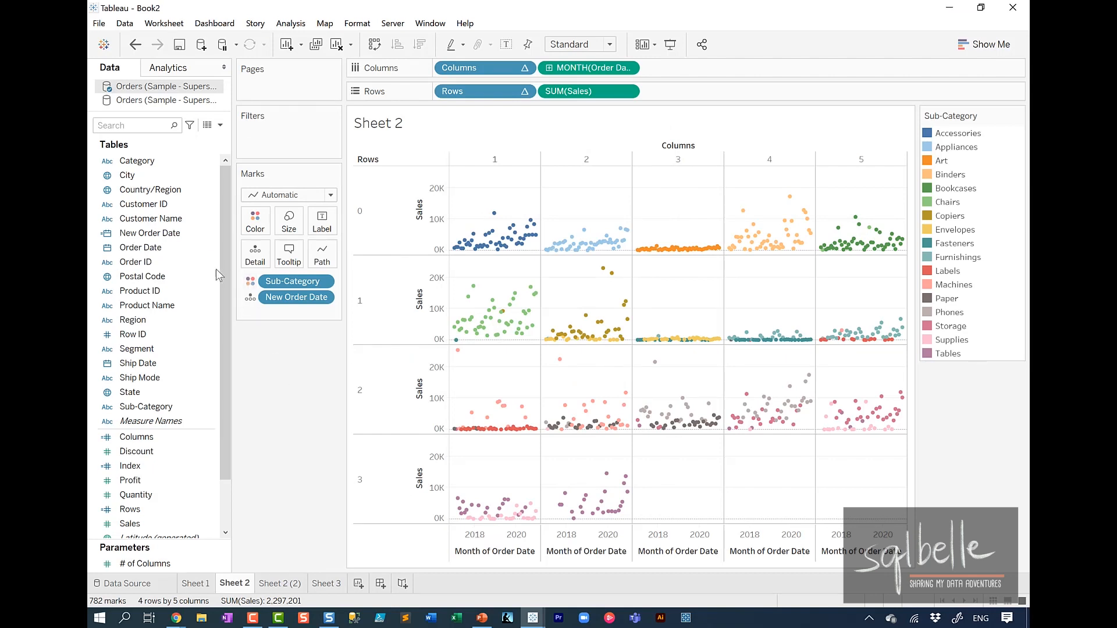
Replace MONTH(Order Date) on the column shelf with the continuous New Order Date.
{"action": "left_click", "coordinate": [165, 235]}
{"action": "left_click_drag", "start_coordinate": [165, 243], "coordinate": [581, 75]}
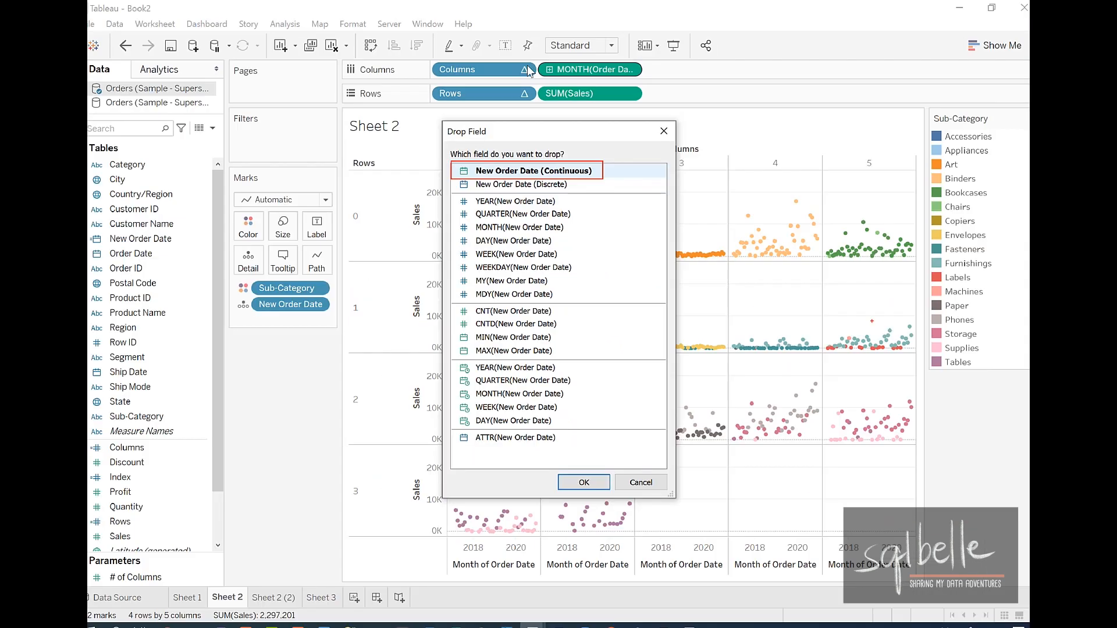
{"action": "left_click", "coordinate": [533, 167]}
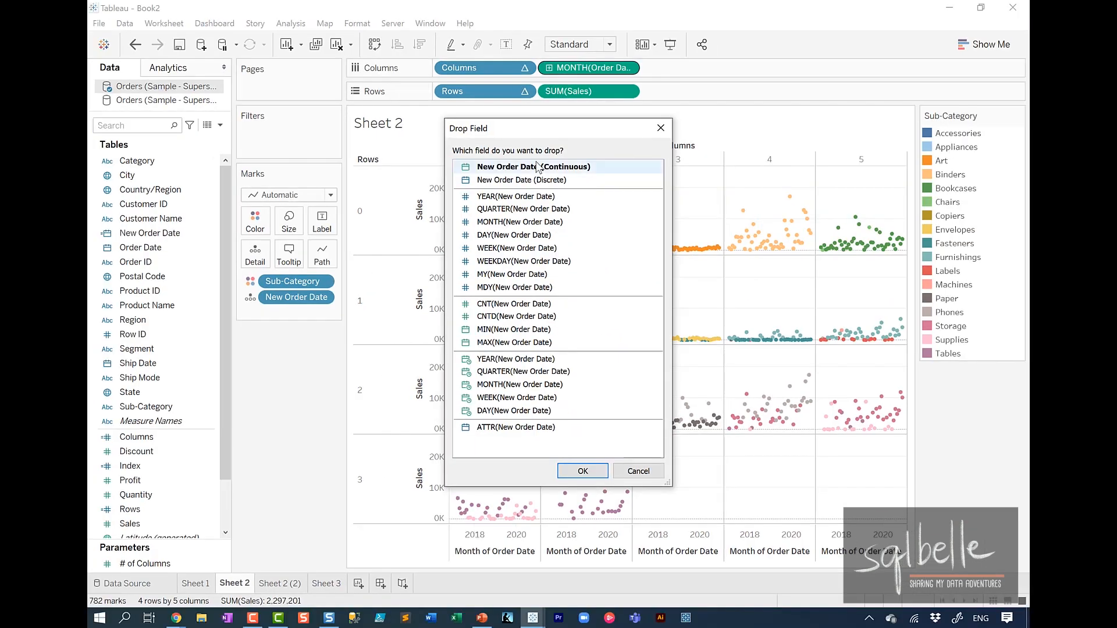
{"action": "left_click", "coordinate": [582, 471]}
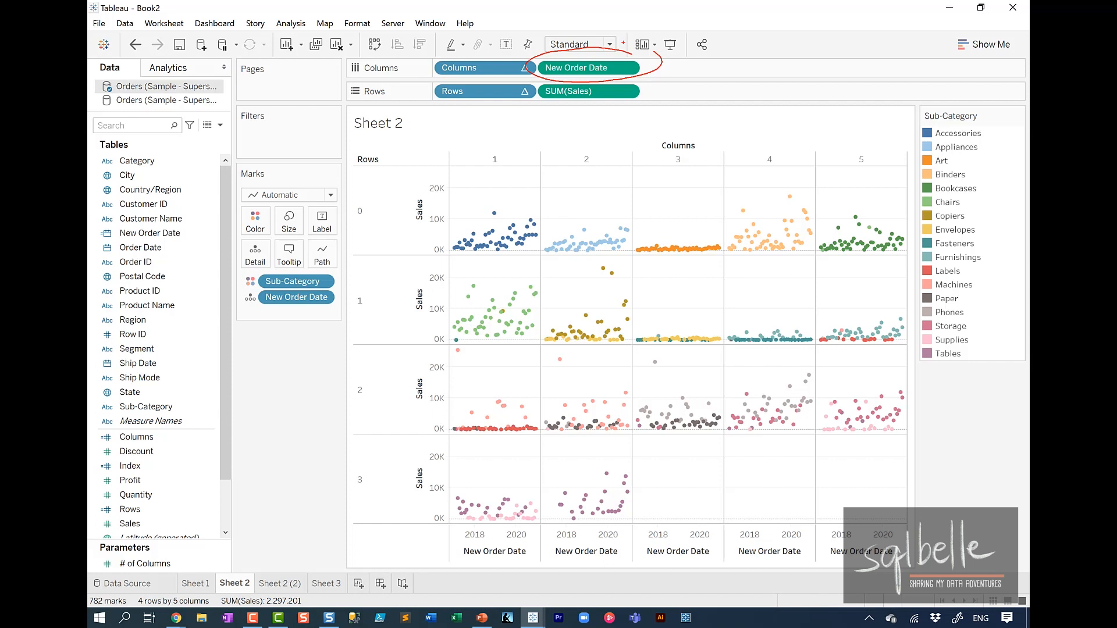
{"action": "key", "text": "Escape"}
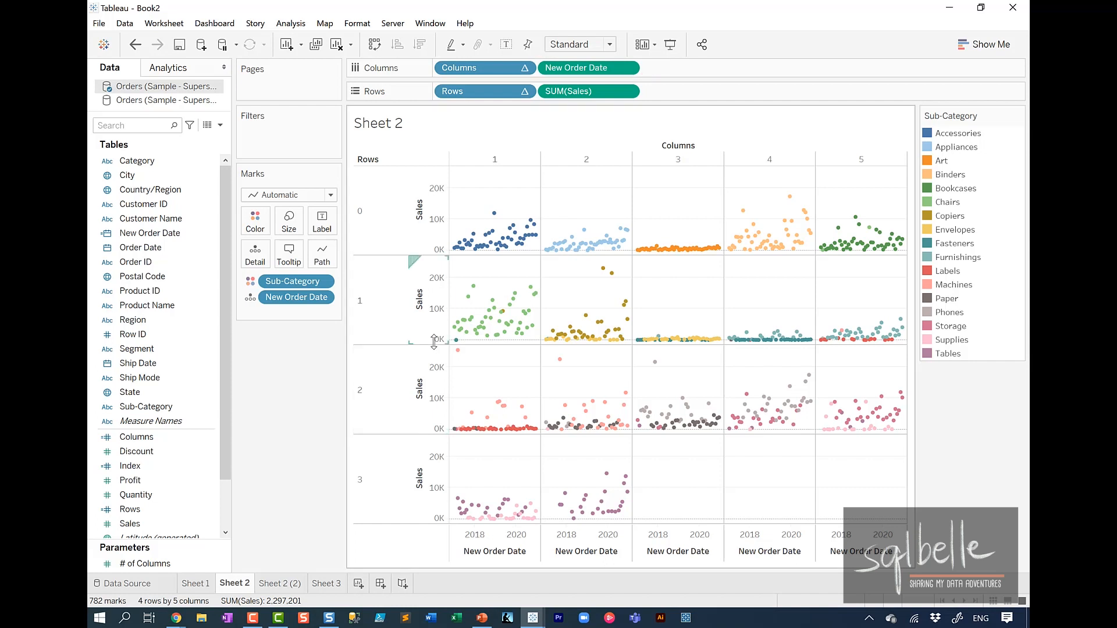
Wrap New Order Date on the column shelf in ATTR() and make it continuous.
{"action": "double_click", "coordinate": [595, 66]}
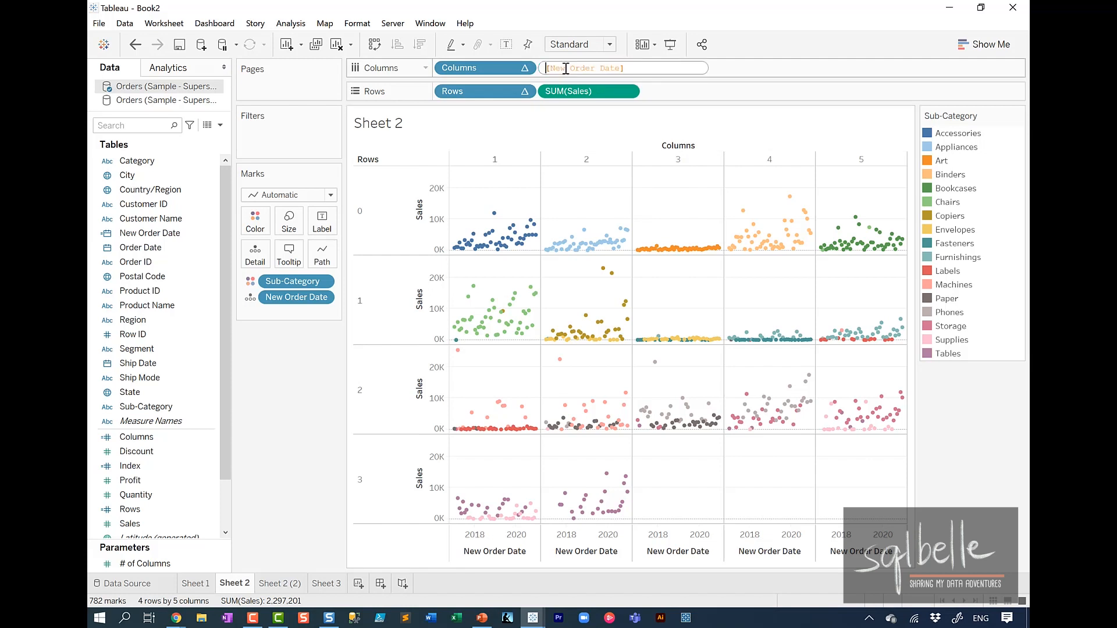
{"action": "type", "text": "ATTR("}
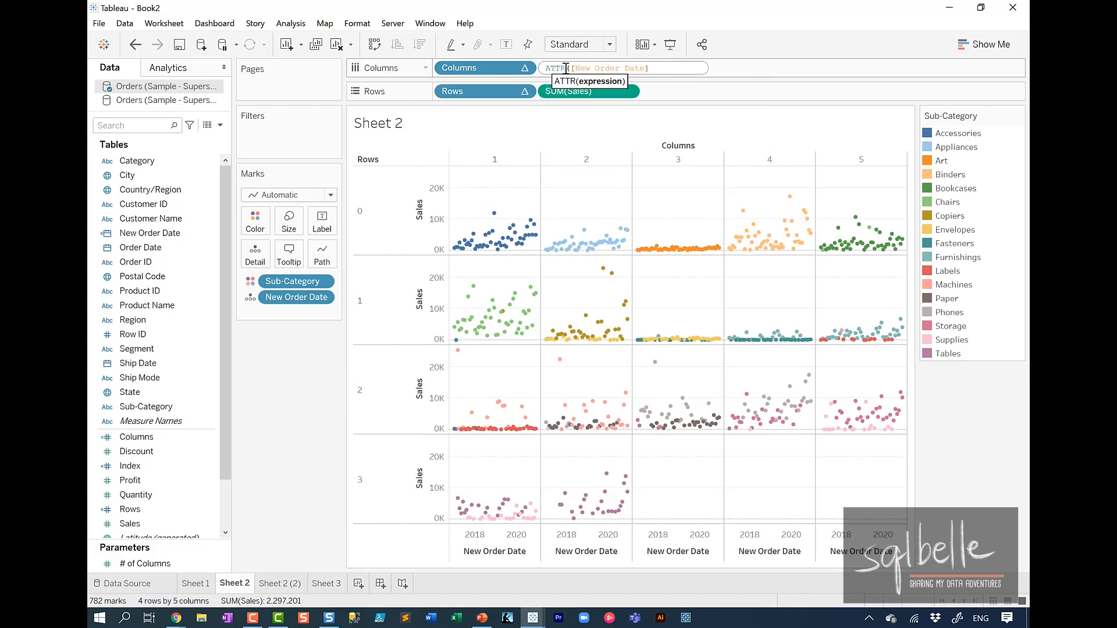
{"action": "left_click", "coordinate": [672, 69]}
{"action": "type", "text": ")"}
{"action": "key", "text": "Return"}
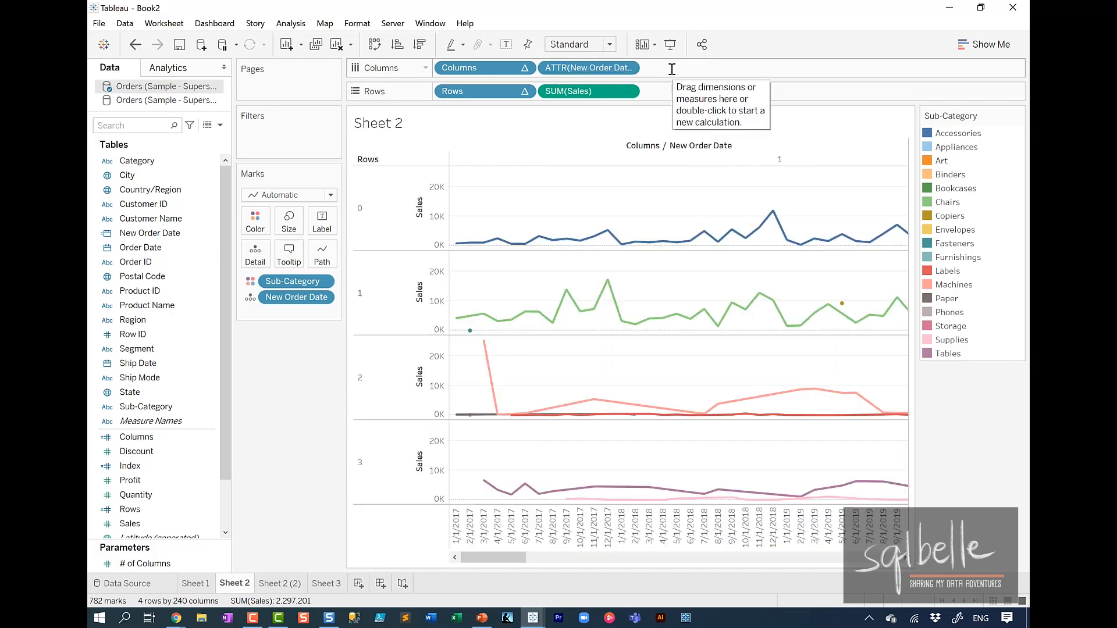
{"action": "left_click", "coordinate": [628, 68]}
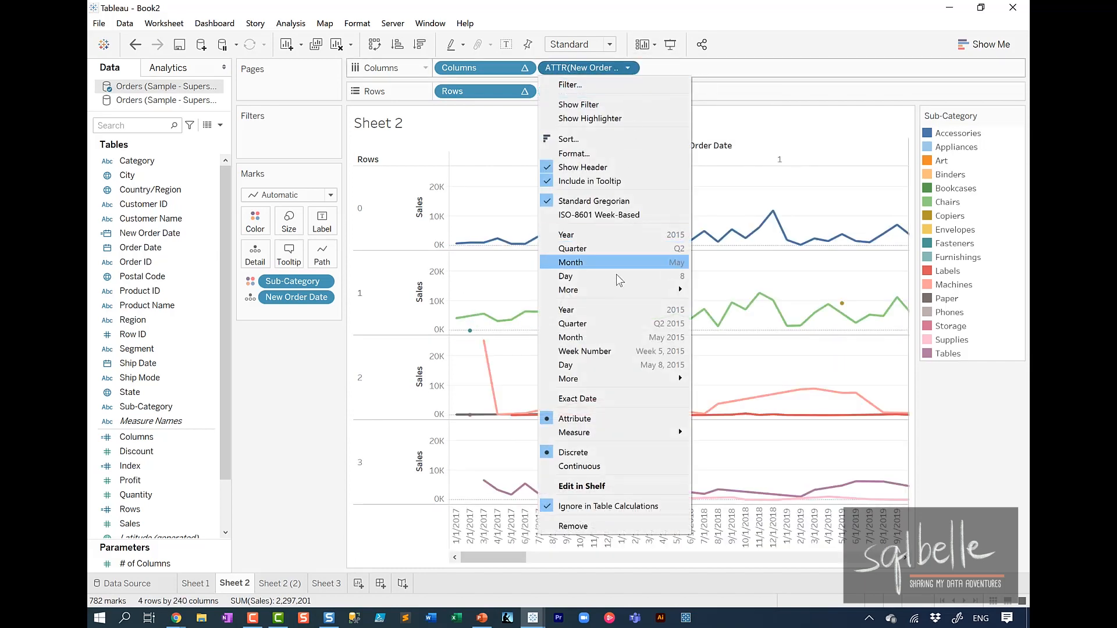
{"action": "left_click", "coordinate": [602, 466]}
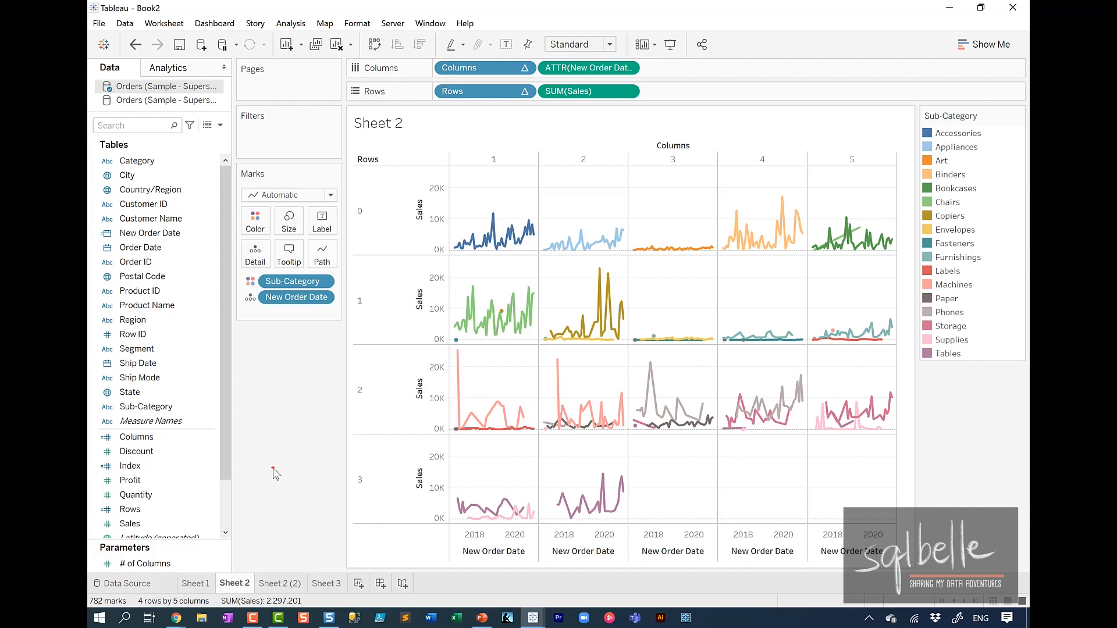
{"action": "mouse_move", "coordinate": [523, 31]}
{"action": "left_mouse_down"}
{"action": "mouse_move", "coordinate": [401, 75]}
{"action": "mouse_move", "coordinate": [520, 32]}
{"action": "mouse_move", "coordinate": [490, 25]}
{"action": "left_mouse_up"}
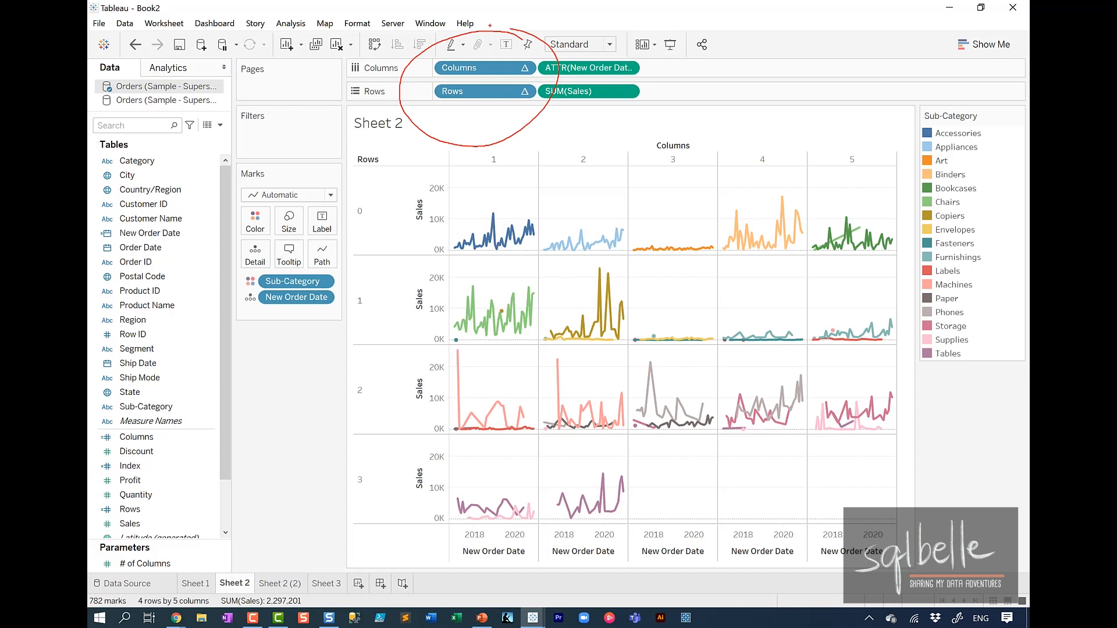
{"action": "mouse_move", "coordinate": [344, 282]}
{"action": "left_mouse_down"}
{"action": "mouse_move", "coordinate": [195, 291]}
{"action": "mouse_move", "coordinate": [342, 283]}
{"action": "left_mouse_up"}
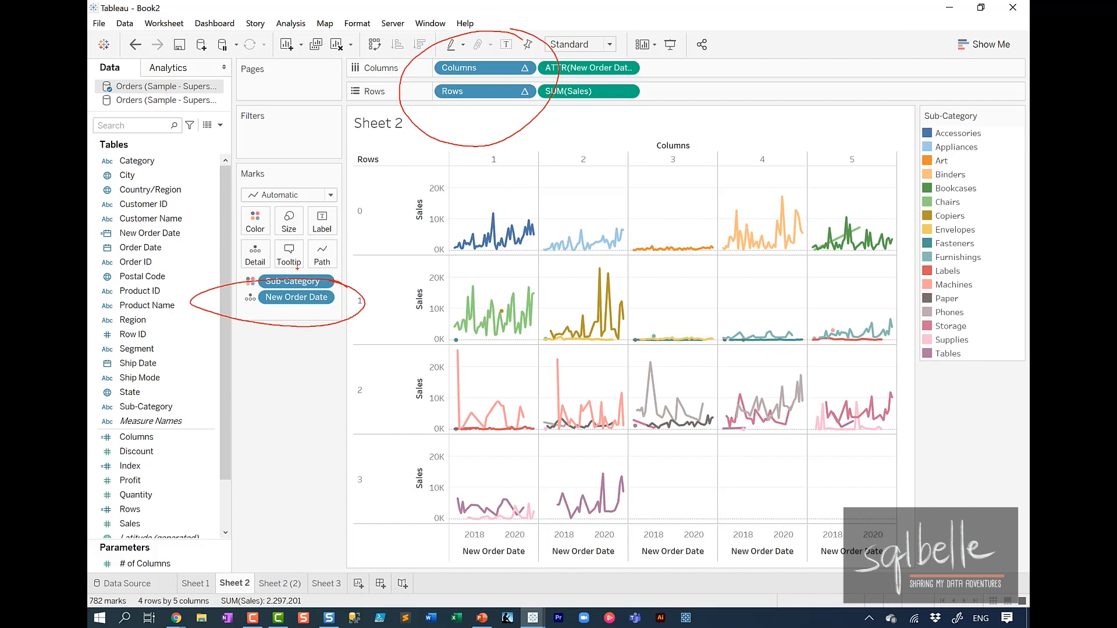
{"action": "key", "text": "Escape"}
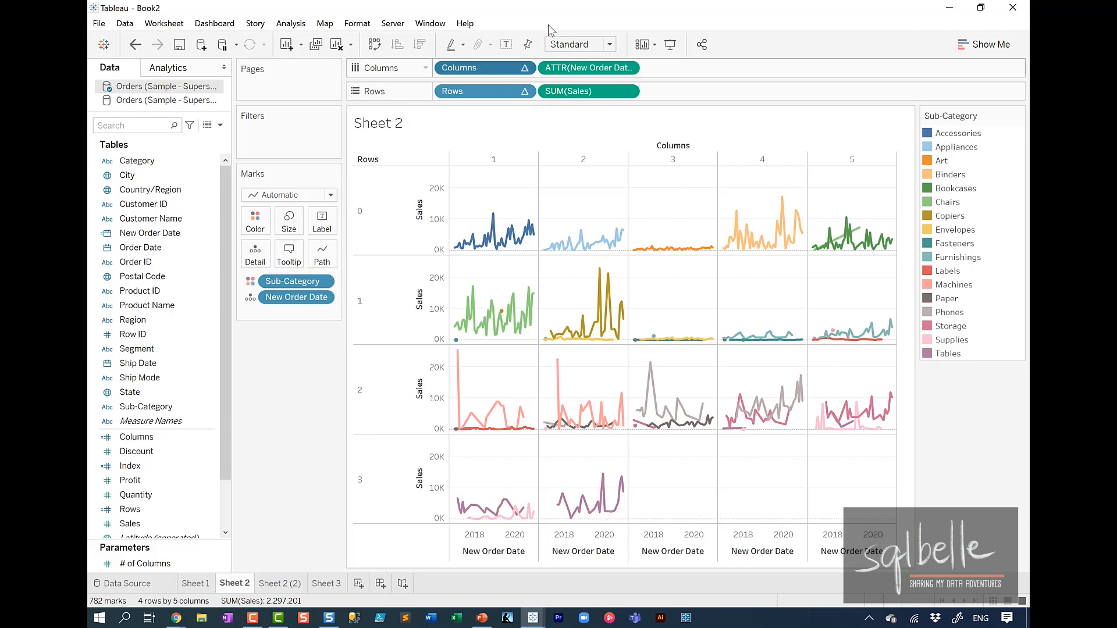
Edit the Columns table calculation to compute along both Sub-Category and New Order Date, at the Sub-Category level.
{"action": "left_click", "coordinate": [524, 68]}
{"action": "left_click", "coordinate": [494, 269]}
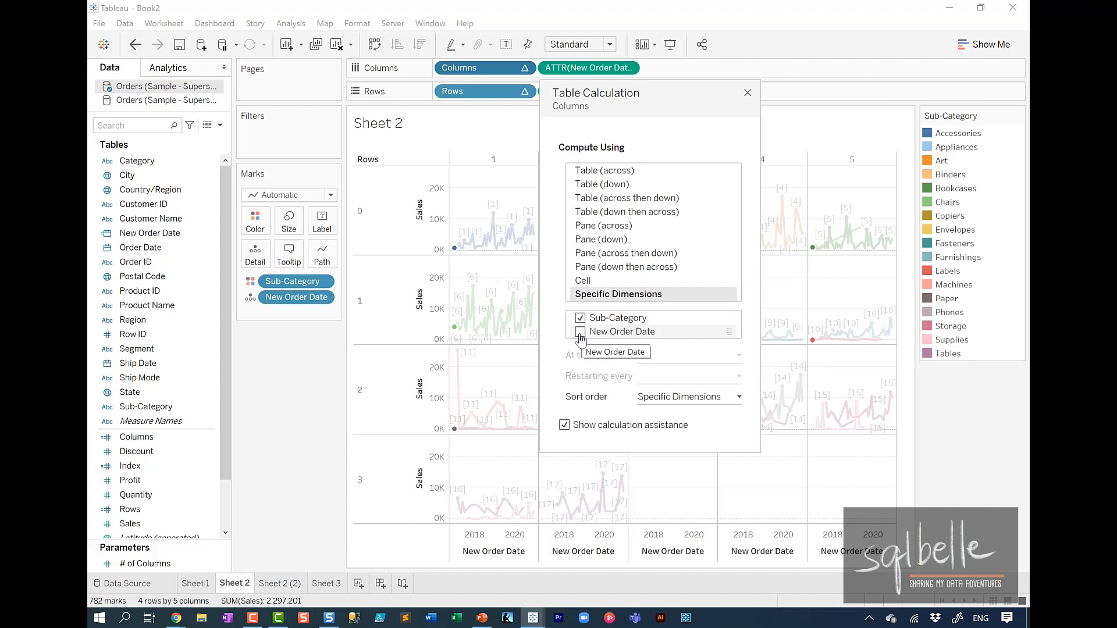
{"action": "left_click", "coordinate": [580, 332]}
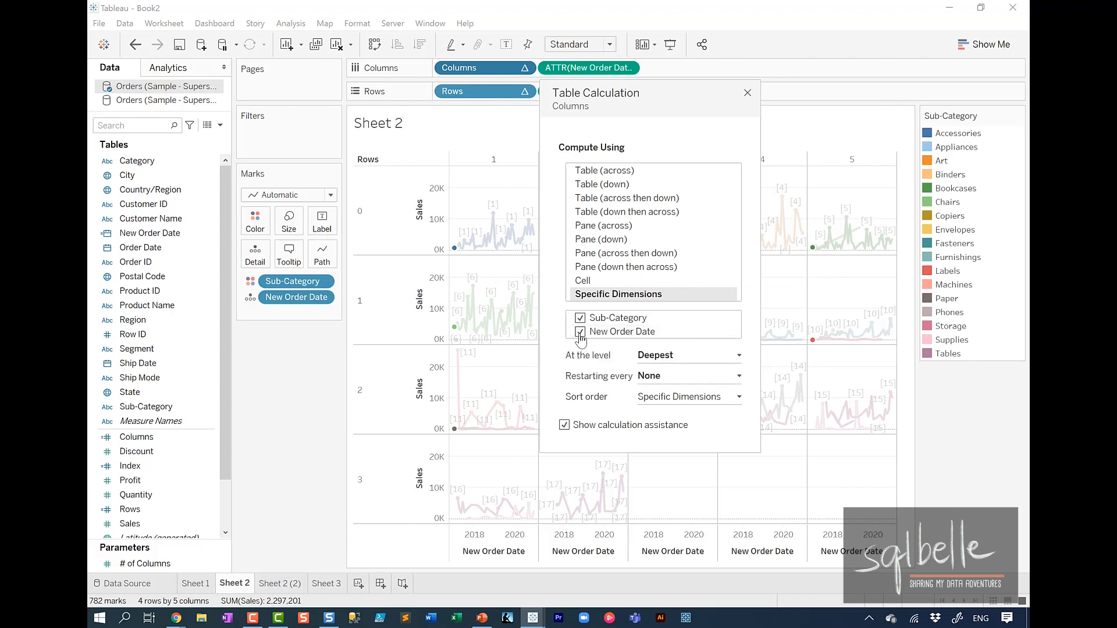
{"action": "left_click", "coordinate": [682, 357]}
{"action": "left_click", "coordinate": [677, 376]}
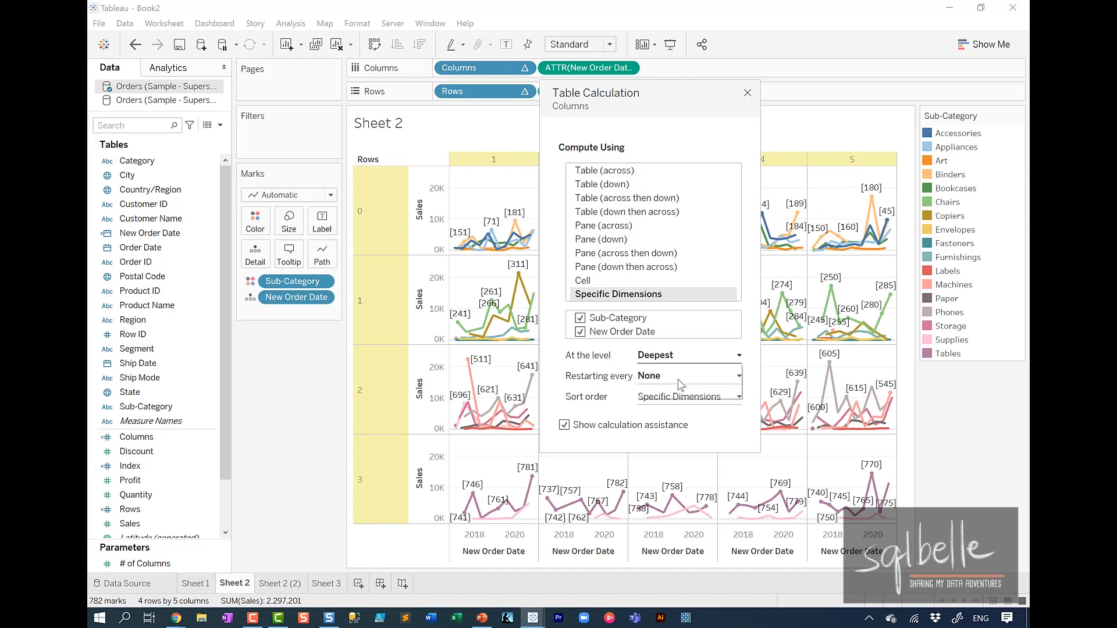
{"action": "left_click", "coordinate": [748, 93]}
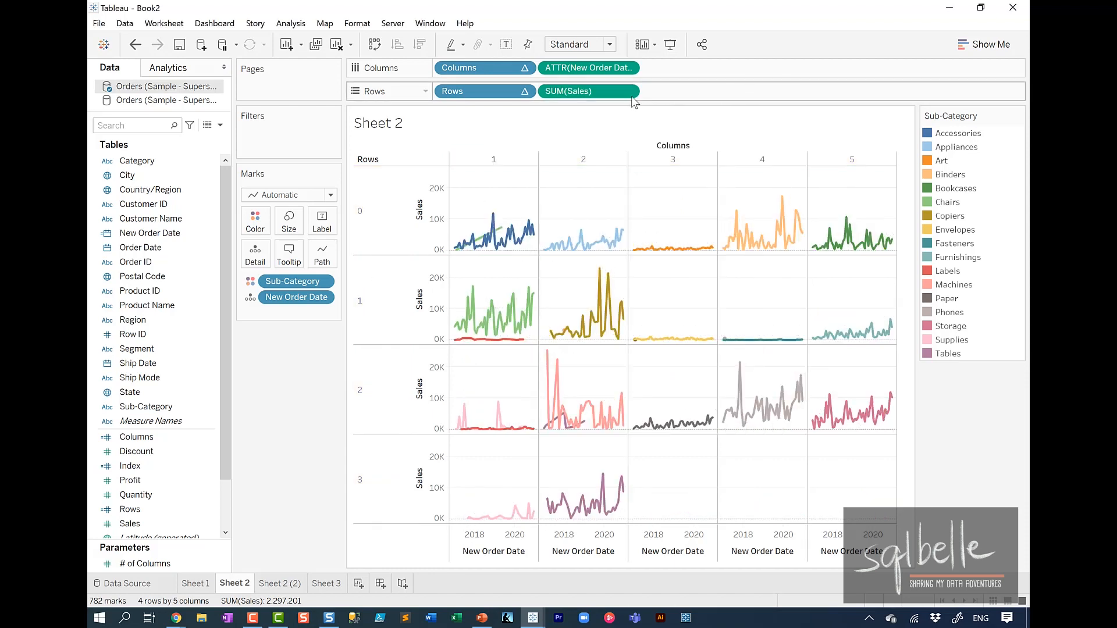
Edit the Rows table calculation to include New Order Date alongside Sub-Category, computed at the Sub-Category level.
{"action": "left_click", "coordinate": [522, 91]}
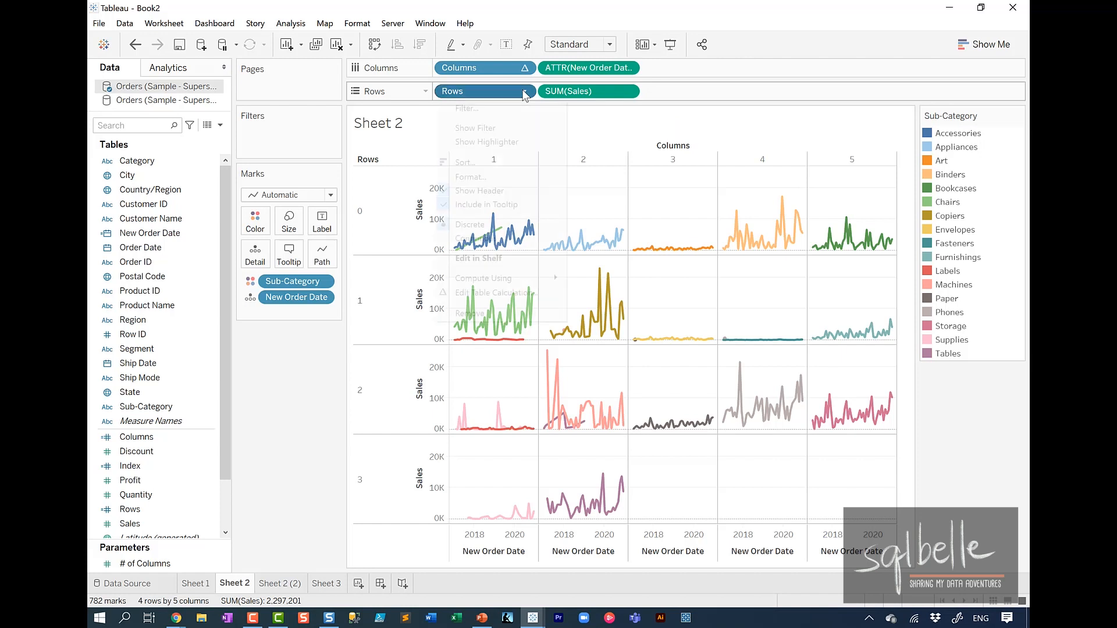
{"action": "left_click", "coordinate": [496, 292]}
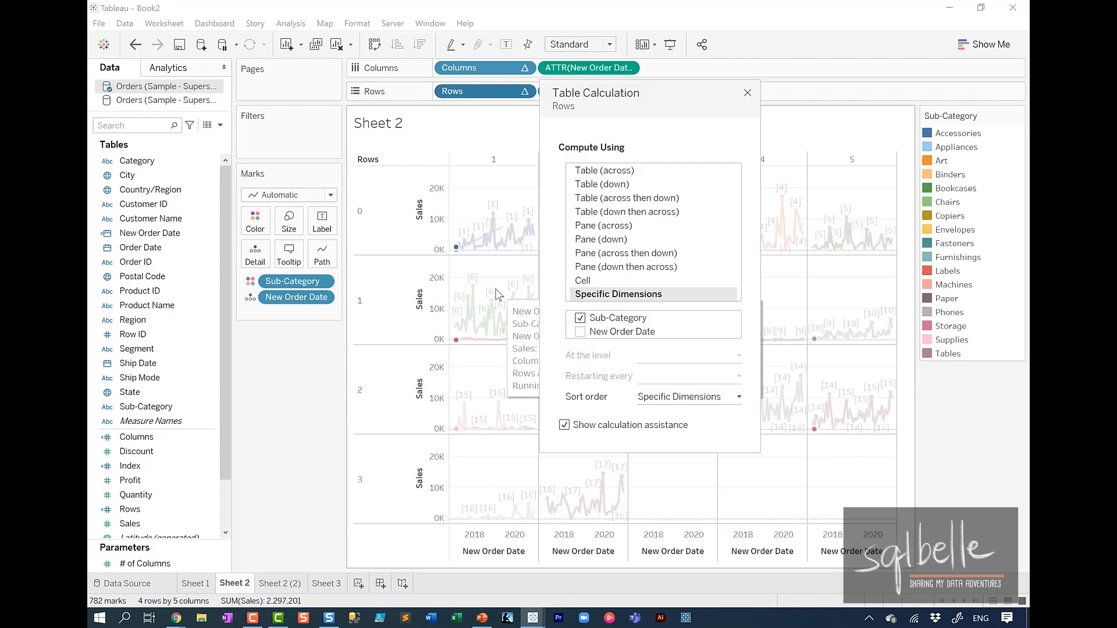
{"action": "left_click", "coordinate": [581, 333]}
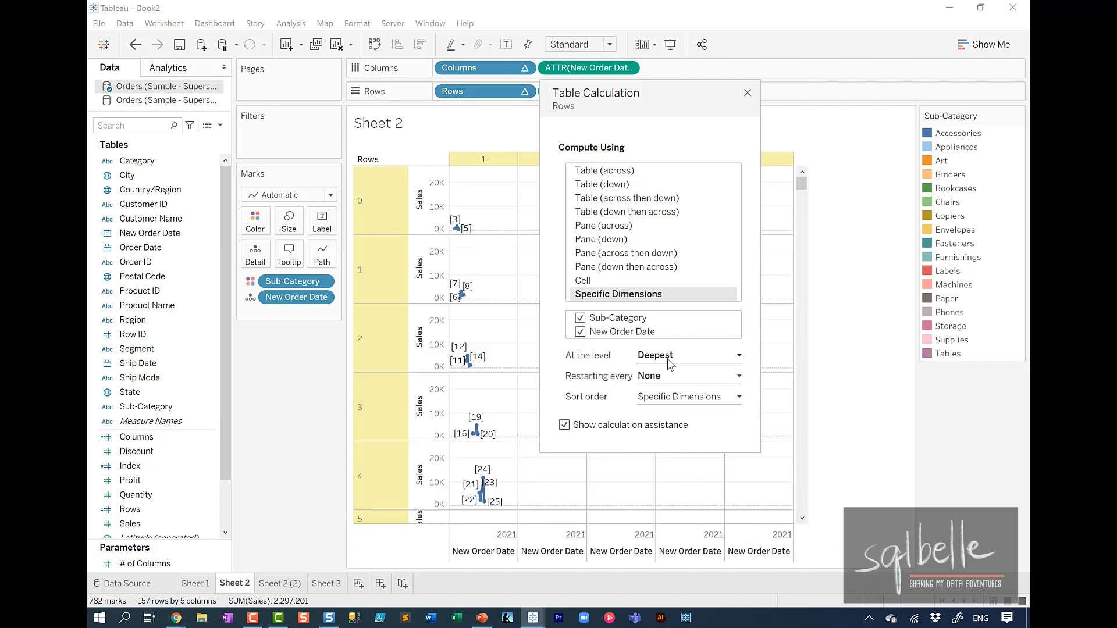
{"action": "left_click", "coordinate": [670, 363]}
{"action": "left_click", "coordinate": [672, 379]}
{"action": "key", "text": "Escape"}
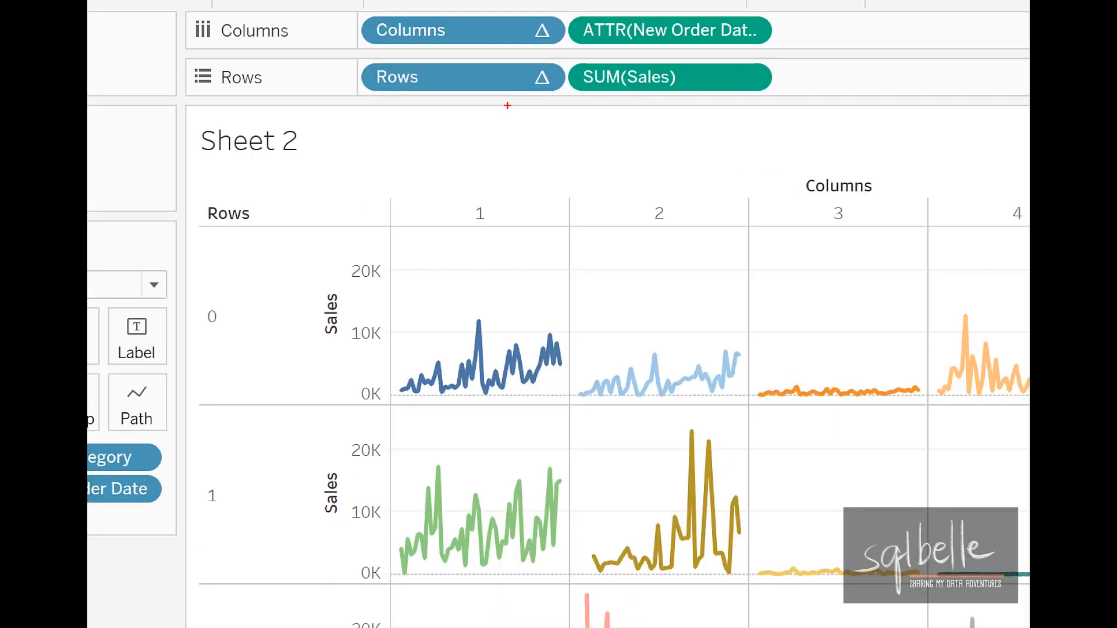
{"action": "mouse_move", "coordinate": [496, 408]}
{"action": "left_mouse_down"}
{"action": "mouse_move", "coordinate": [353, 506]}
{"action": "mouse_move", "coordinate": [615, 478]}
{"action": "mouse_move", "coordinate": [502, 424]}
{"action": "left_mouse_up"}
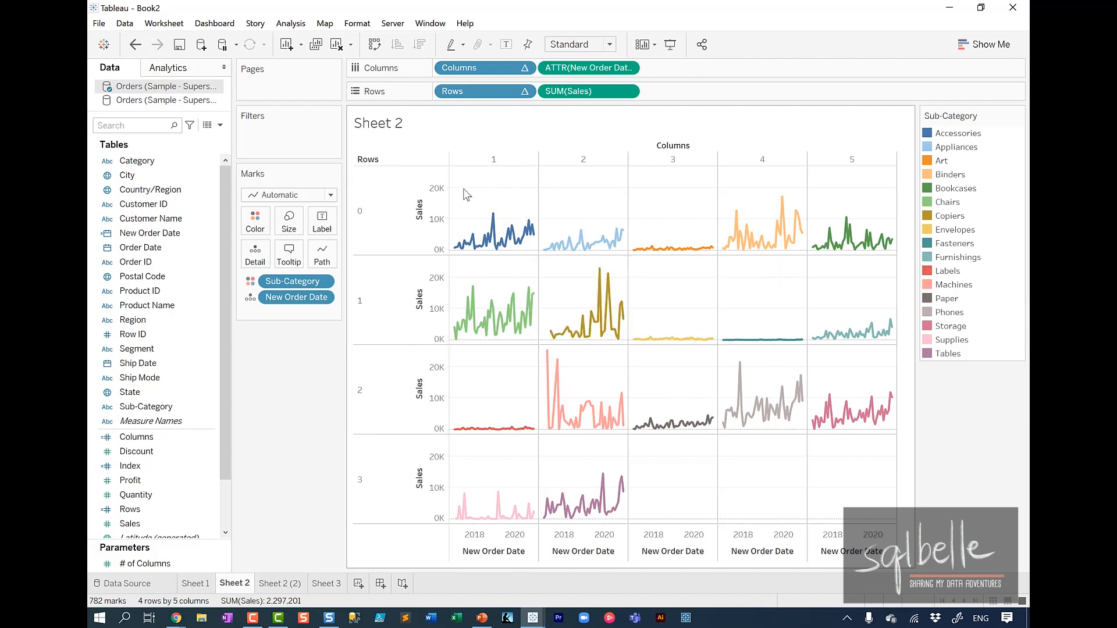
{"action": "mouse_move", "coordinate": [494, 219]}
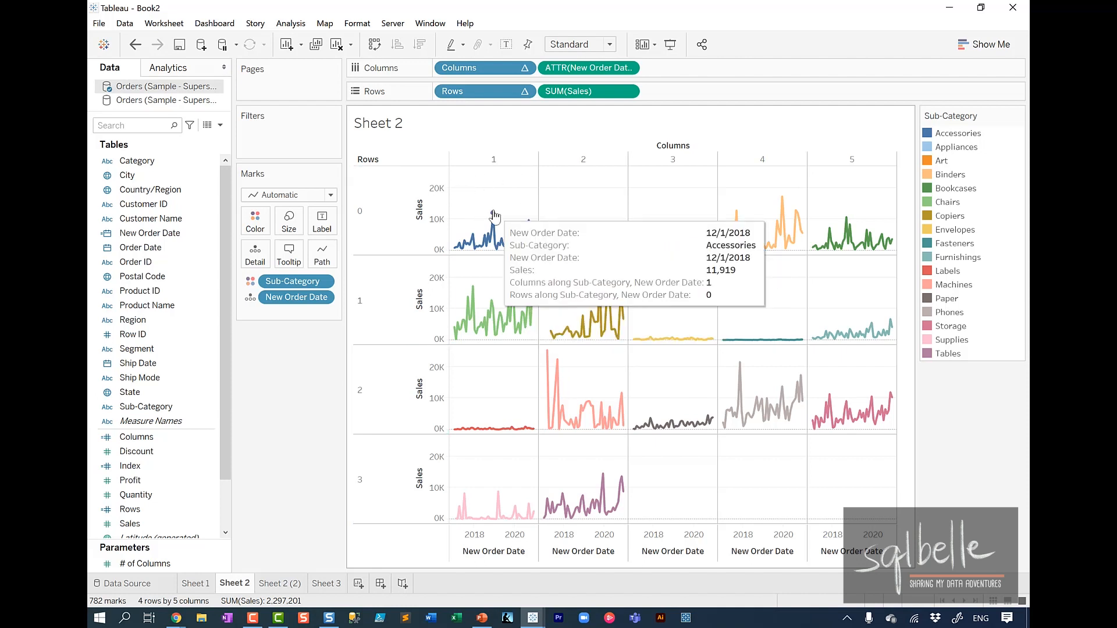
Create a calculated field named Sub-Category Sales with the formula WINDOW_SUM(SUM([Sales])).
{"action": "left_click", "coordinate": [220, 125]}
{"action": "left_click", "coordinate": [207, 140]}
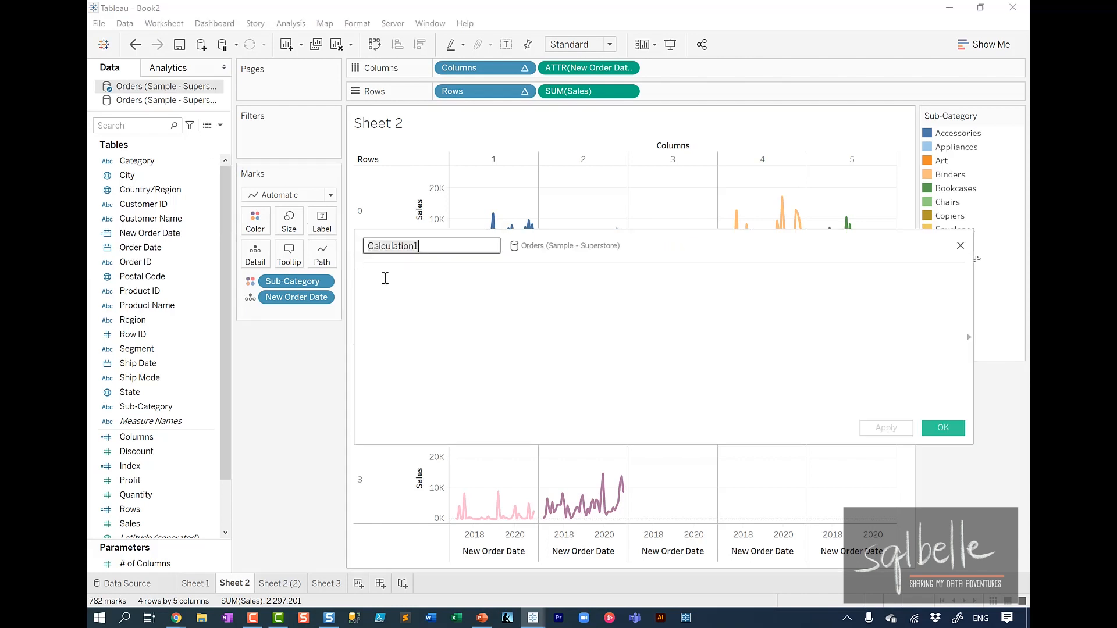
{"action": "type", "text": "Sub"}
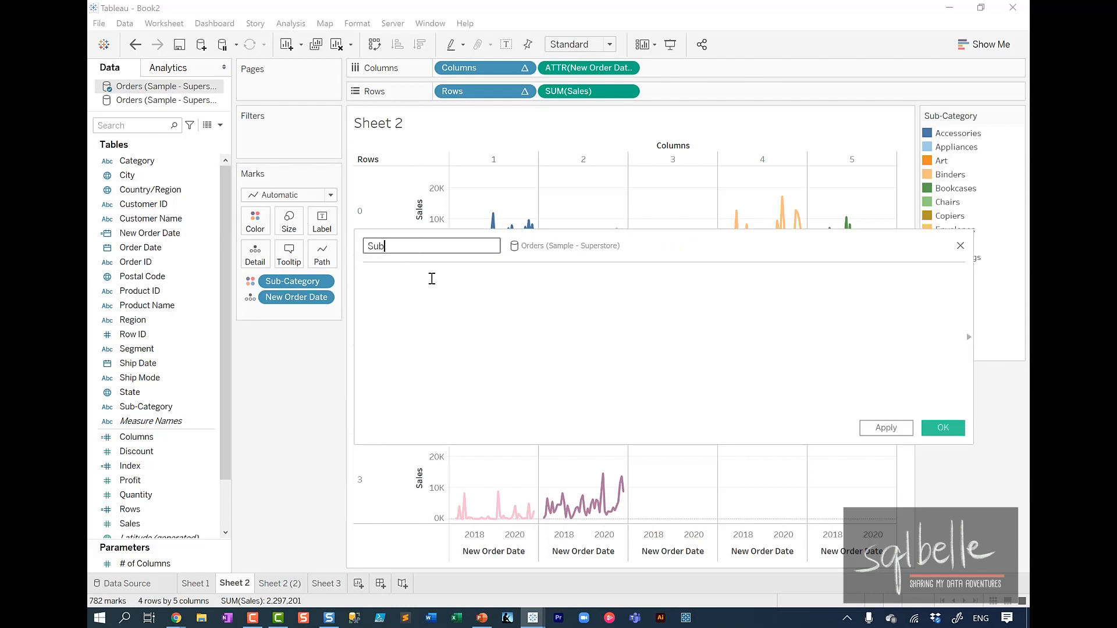
{"action": "type", "text": "-Category Sales"}
{"action": "key", "text": "Tab"}
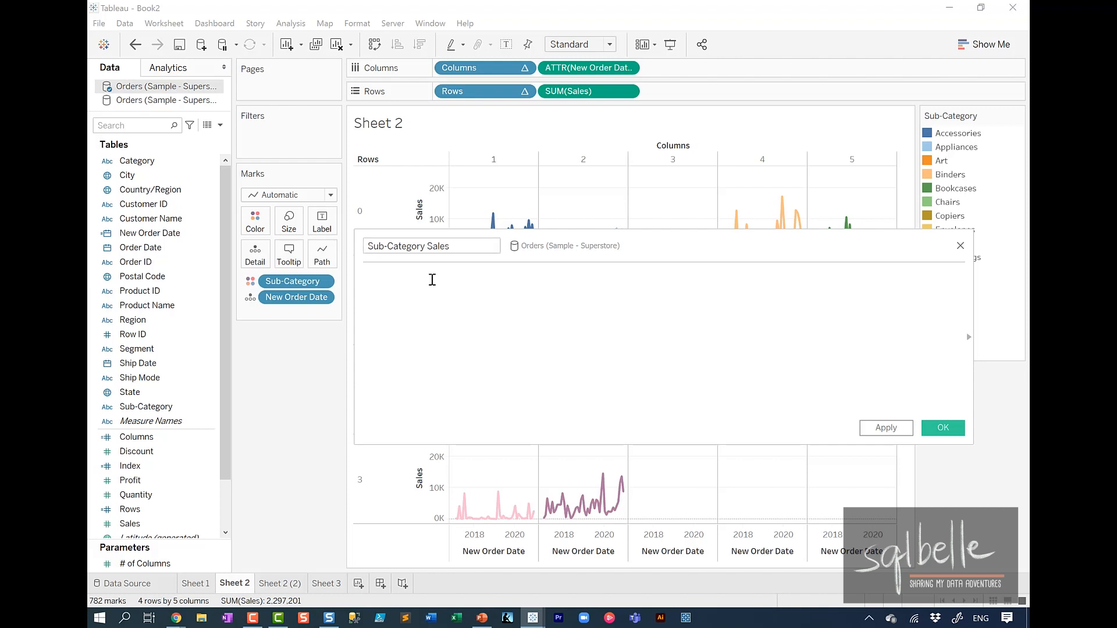
{"action": "type", "text": "WIN"}
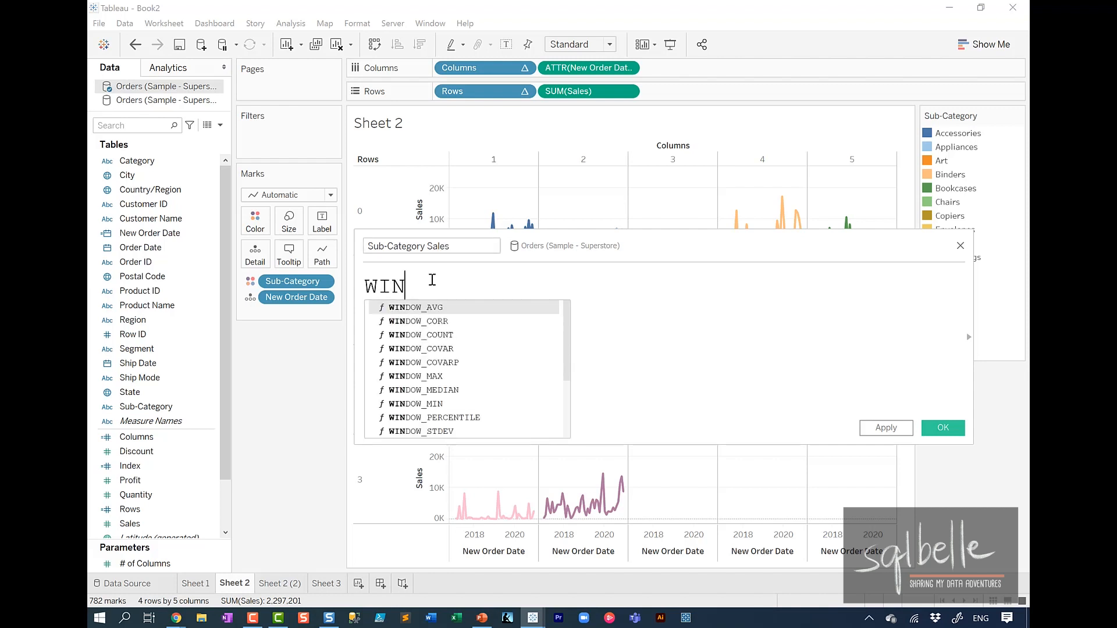
{"action": "type", "text": "DOW_SUM(SUM("}
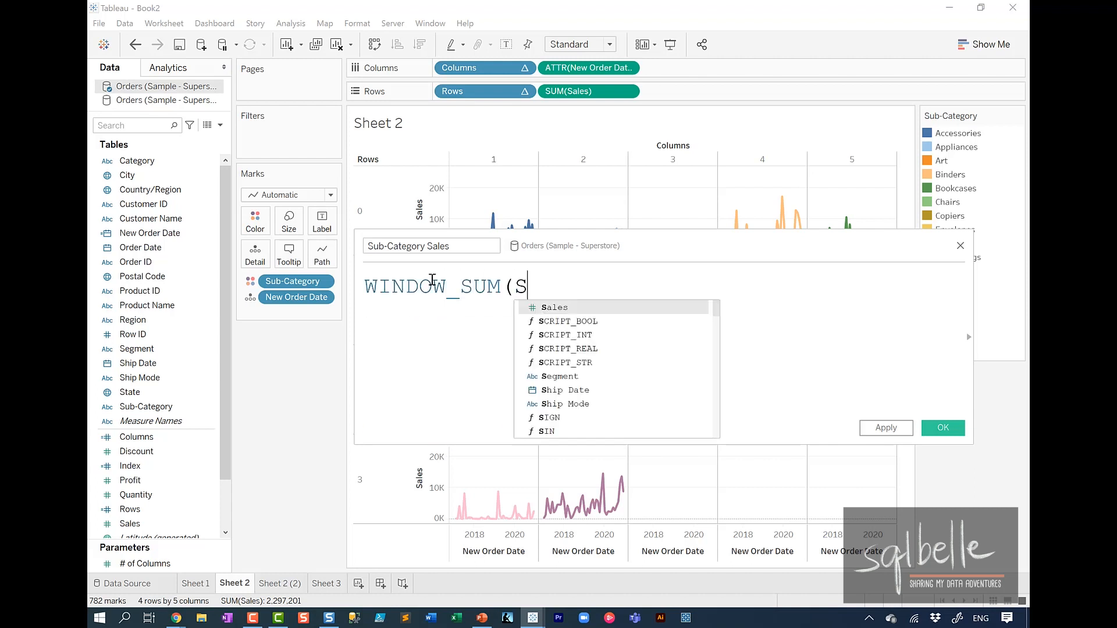
{"action": "type", "text": "[Sales]))"}
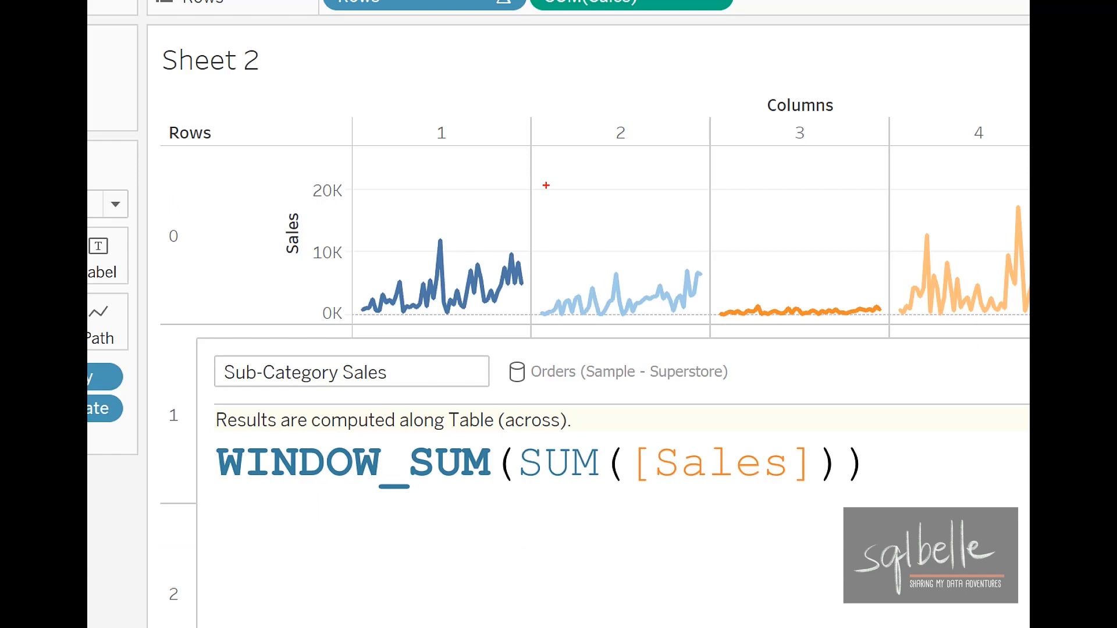
{"action": "mouse_move", "coordinate": [570, 437]}
{"action": "left_mouse_down"}
{"action": "mouse_move", "coordinate": [509, 431]}
{"action": "mouse_move", "coordinate": [244, 515]}
{"action": "mouse_move", "coordinate": [869, 483]}
{"action": "mouse_move", "coordinate": [663, 413]}
{"action": "left_mouse_up"}
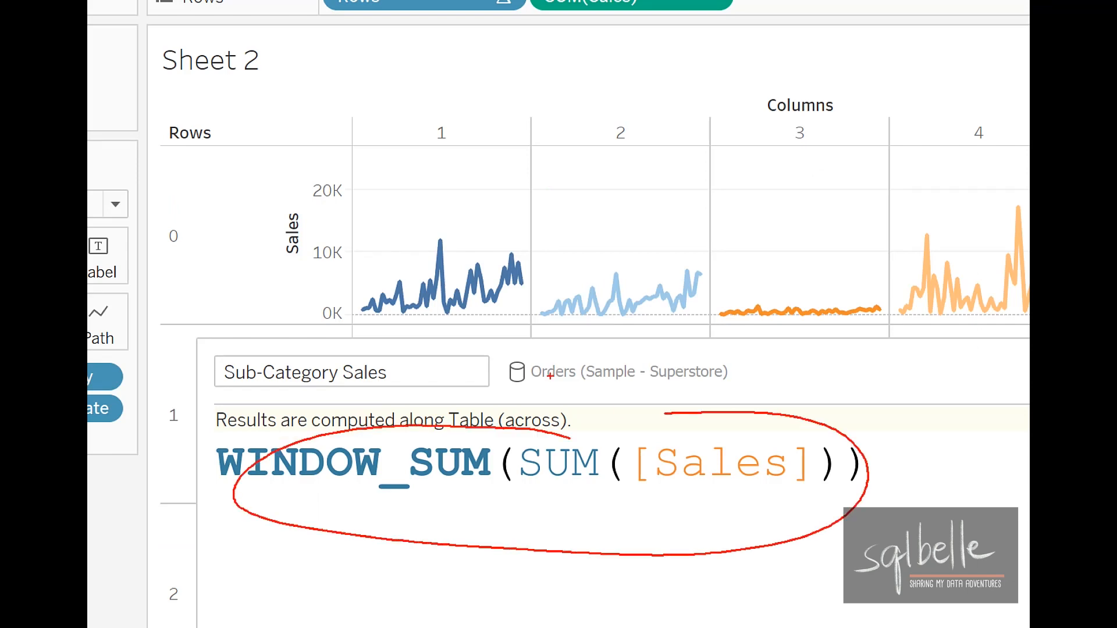
{"action": "mouse_move", "coordinate": [357, 221]}
{"action": "left_mouse_down"}
{"action": "mouse_move", "coordinate": [506, 224]}
{"action": "mouse_move", "coordinate": [526, 250]}
{"action": "left_mouse_up"}
{"action": "left_click_drag", "start_coordinate": [361, 203], "coordinate": [357, 247]}
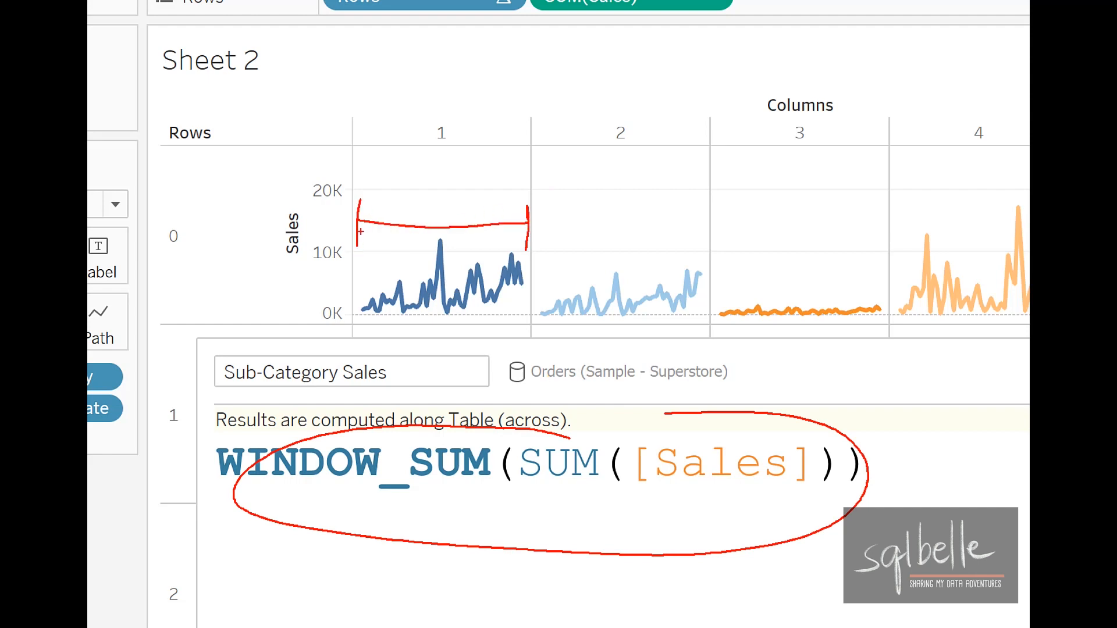
{"action": "mouse_move", "coordinate": [359, 310]}
{"action": "left_mouse_down"}
{"action": "mouse_move", "coordinate": [407, 276]}
{"action": "mouse_move", "coordinate": [448, 305]}
{"action": "mouse_move", "coordinate": [525, 285]}
{"action": "left_mouse_up"}
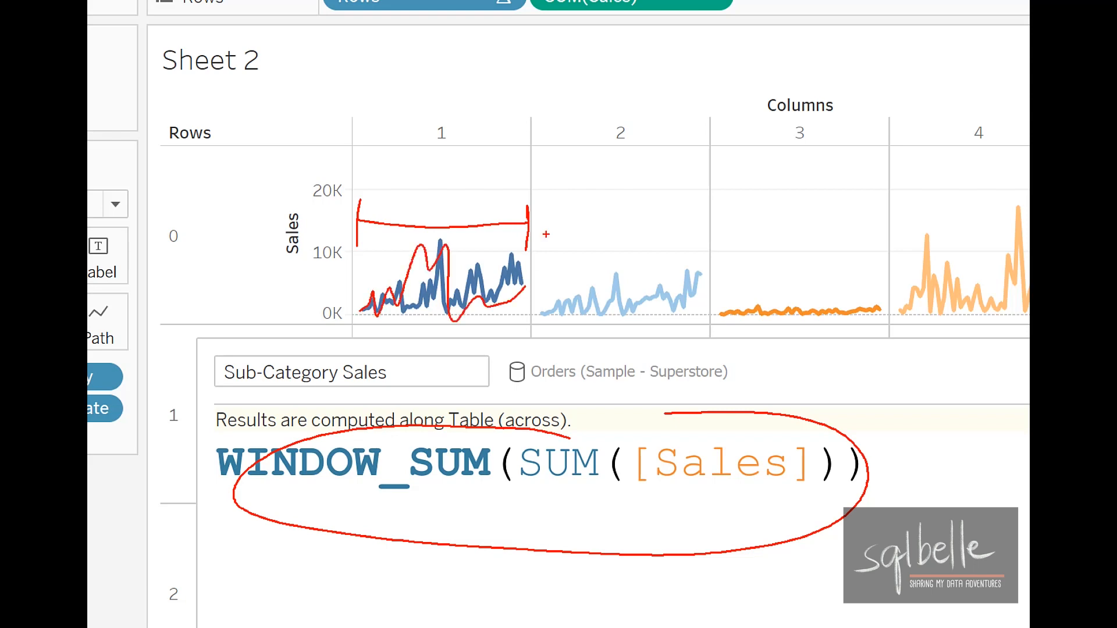
{"action": "mouse_move", "coordinate": [351, 185]}
{"action": "left_mouse_down"}
{"action": "mouse_move", "coordinate": [347, 225]}
{"action": "mouse_move", "coordinate": [534, 228]}
{"action": "mouse_move", "coordinate": [527, 239]}
{"action": "mouse_move", "coordinate": [533, 203]}
{"action": "left_mouse_up"}
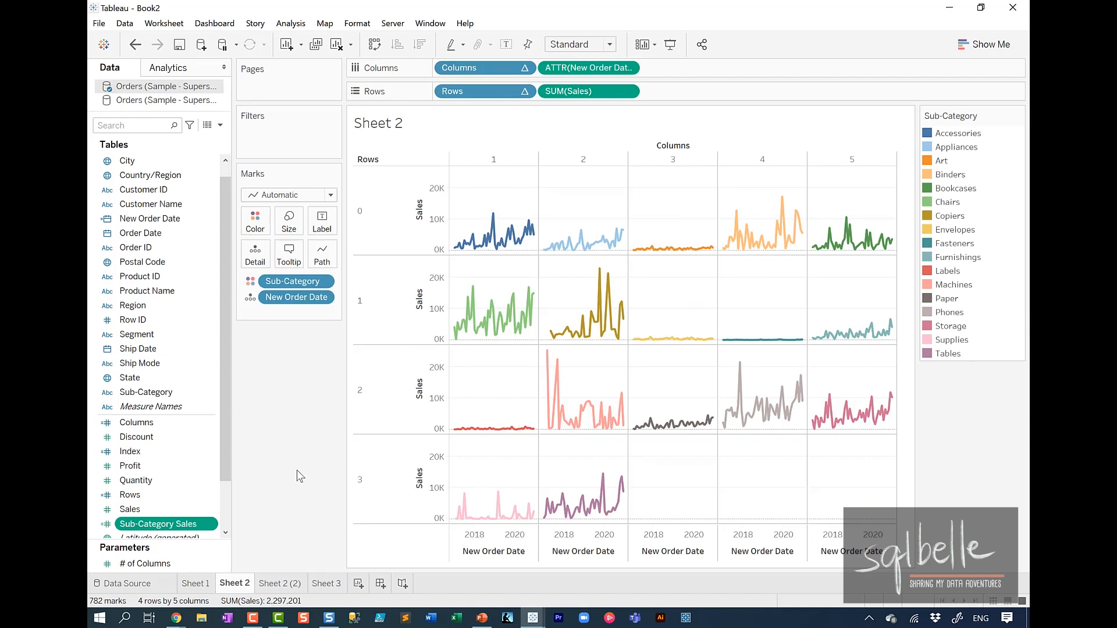
{"action": "key", "text": "ctrl+2"}
{"action": "left_click_drag", "start_coordinate": [299, 408], "coordinate": [540, 355]}
{"action": "left_click_drag", "start_coordinate": [532, 349], "coordinate": [532, 365]}
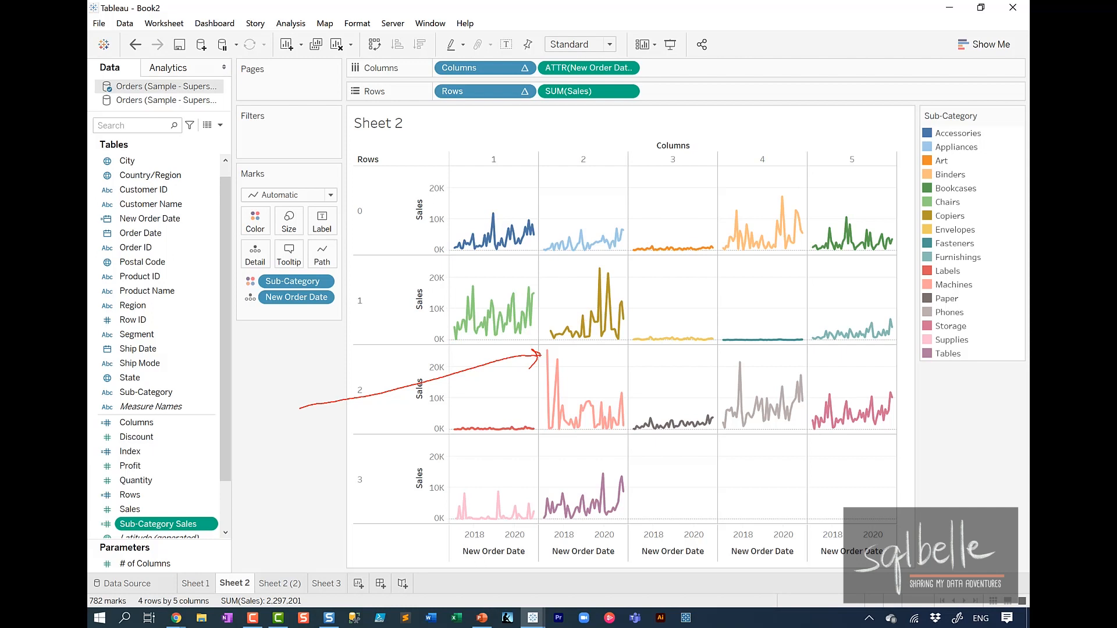
{"action": "left_click_drag", "start_coordinate": [433, 348], "coordinate": [605, 344]}
{"action": "left_click_drag", "start_coordinate": [530, 349], "coordinate": [587, 332]}
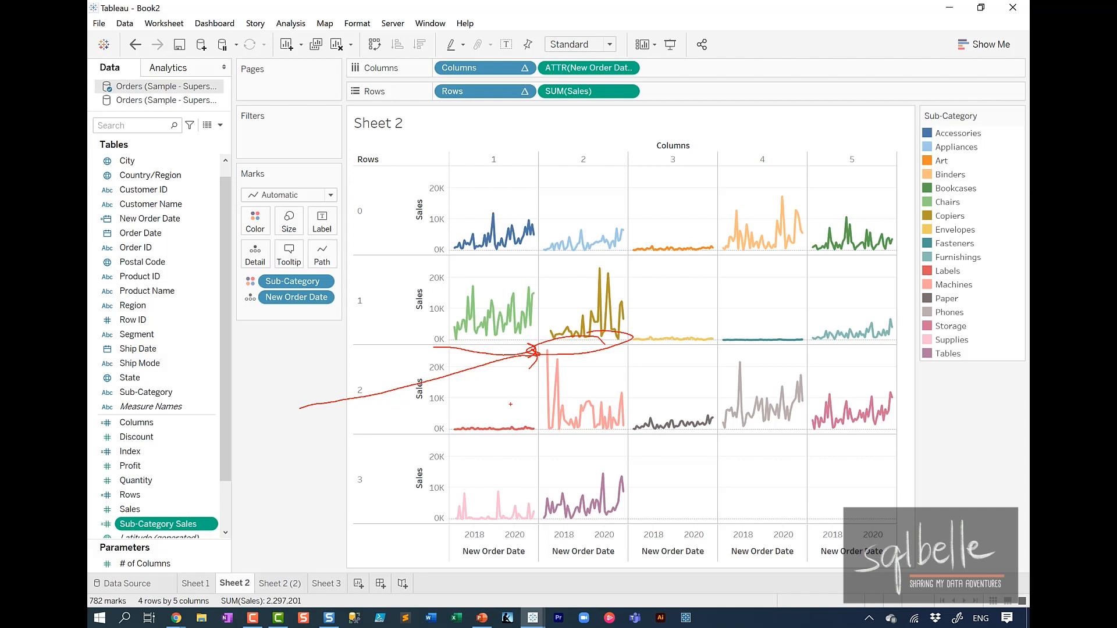
{"action": "key", "text": "Escape"}
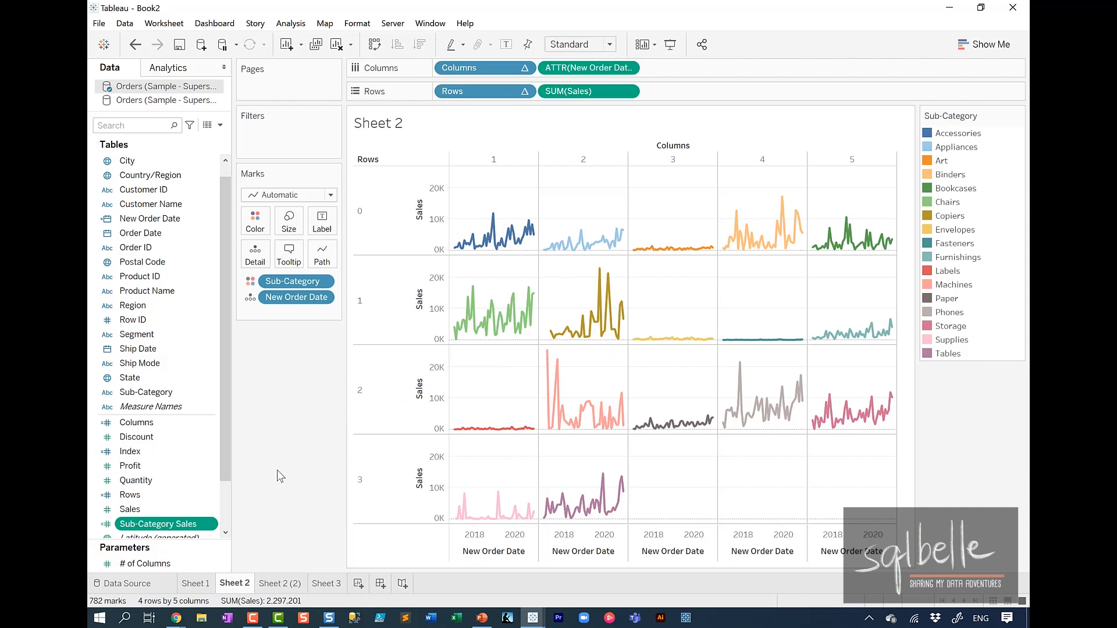
Start a calculated field named Max Sales with the formula {FIXED [Sub-Category],[New Order Date]: SUM([Sales])}.
{"action": "left_click", "coordinate": [220, 125]}
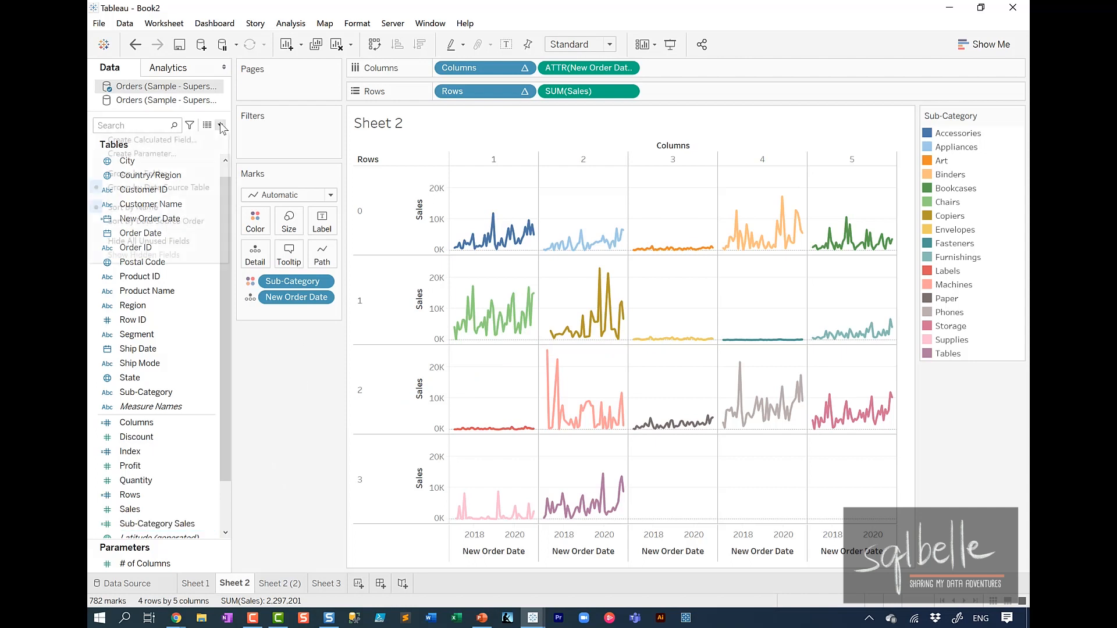
{"action": "left_click", "coordinate": [210, 136]}
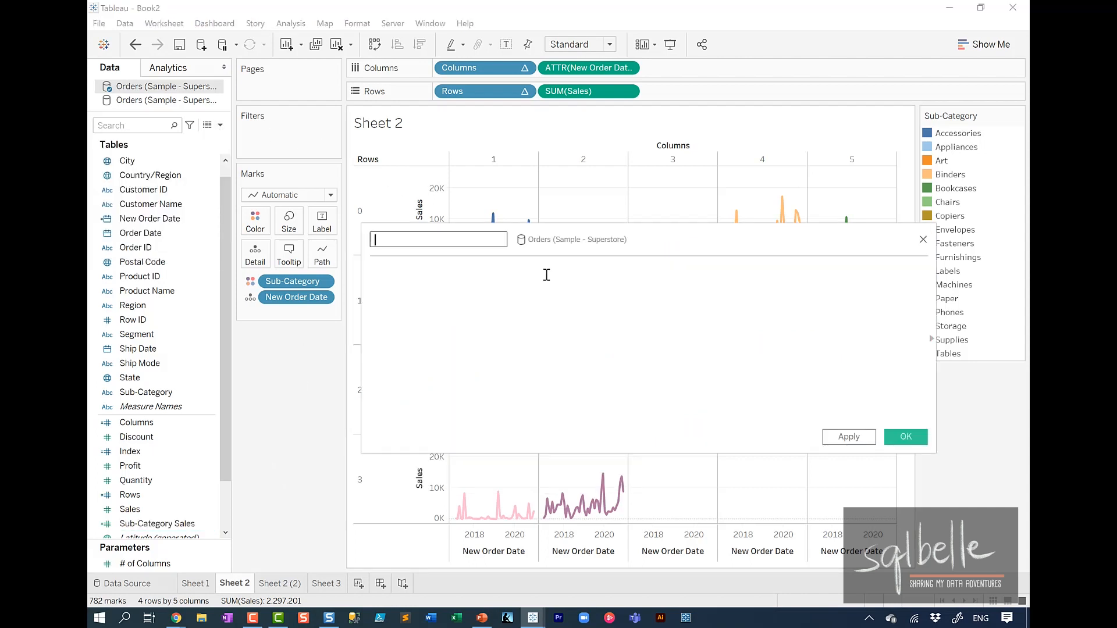
{"action": "type", "text": "Max Sales"}
{"action": "left_click", "coordinate": [542, 287]}
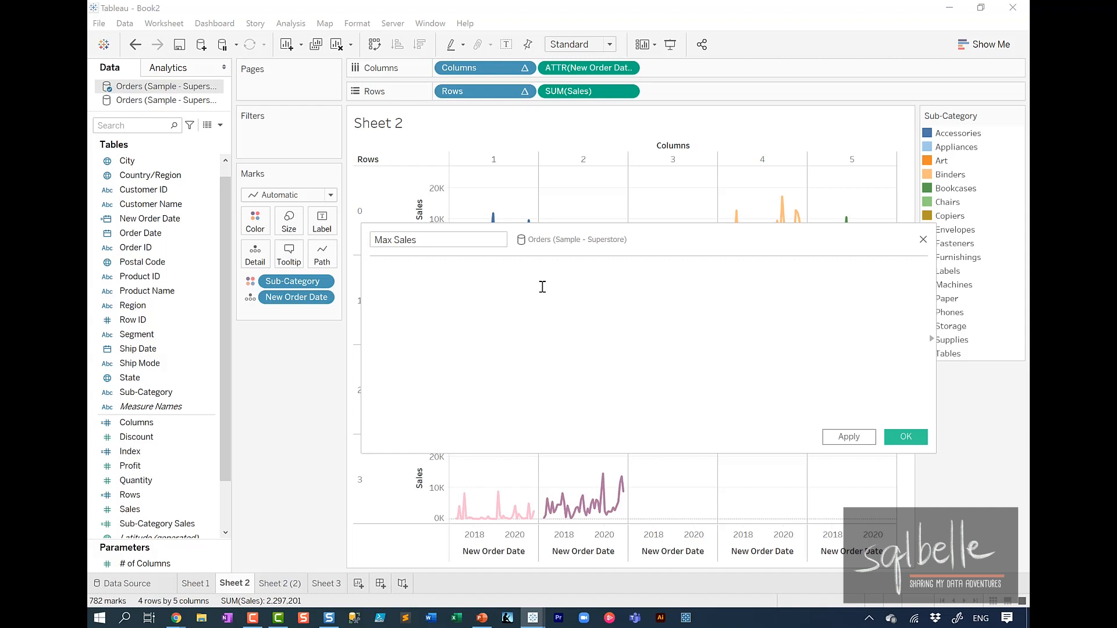
{"action": "type", "text": "{FIXED"}
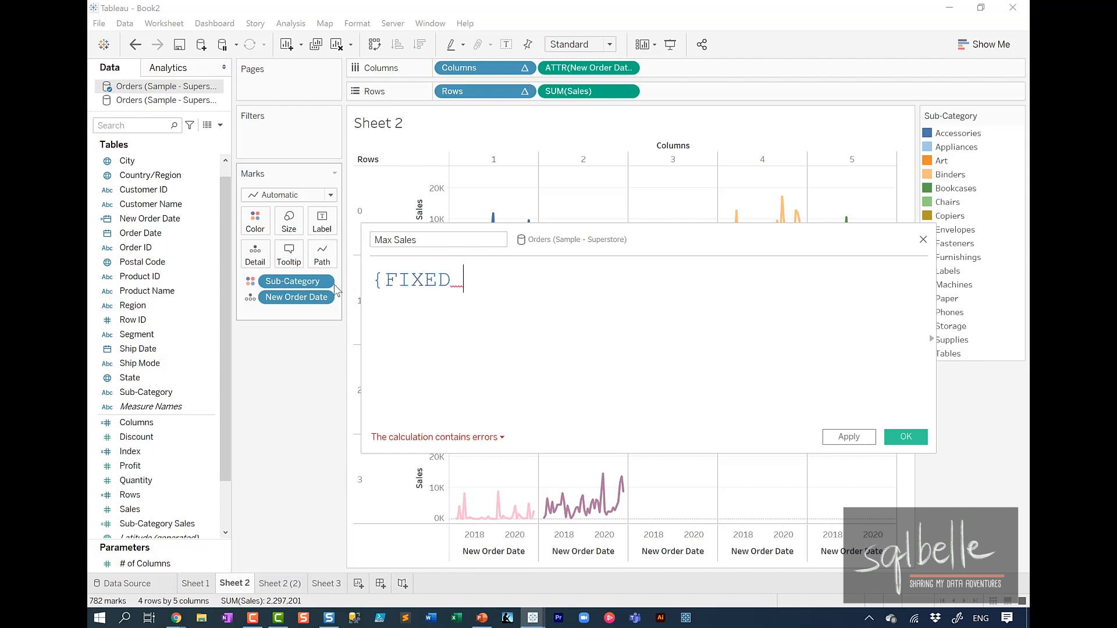
{"action": "left_click_drag", "start_coordinate": [336, 289], "coordinate": [516, 289]}
{"action": "type", "text": ","}
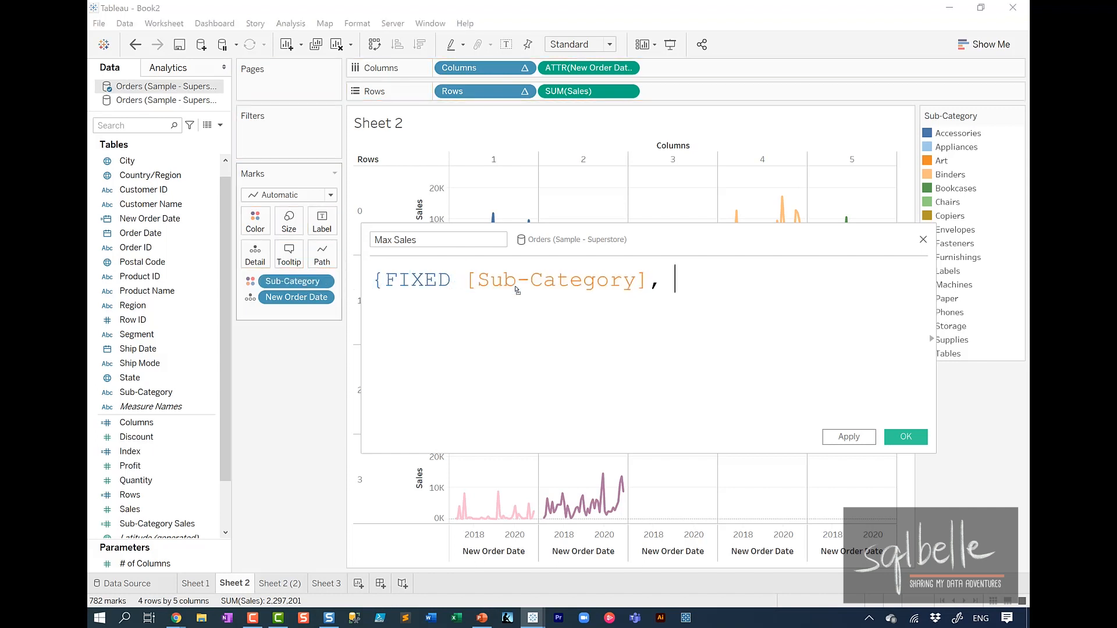
{"action": "left_click_drag", "start_coordinate": [297, 296], "coordinate": [664, 283]}
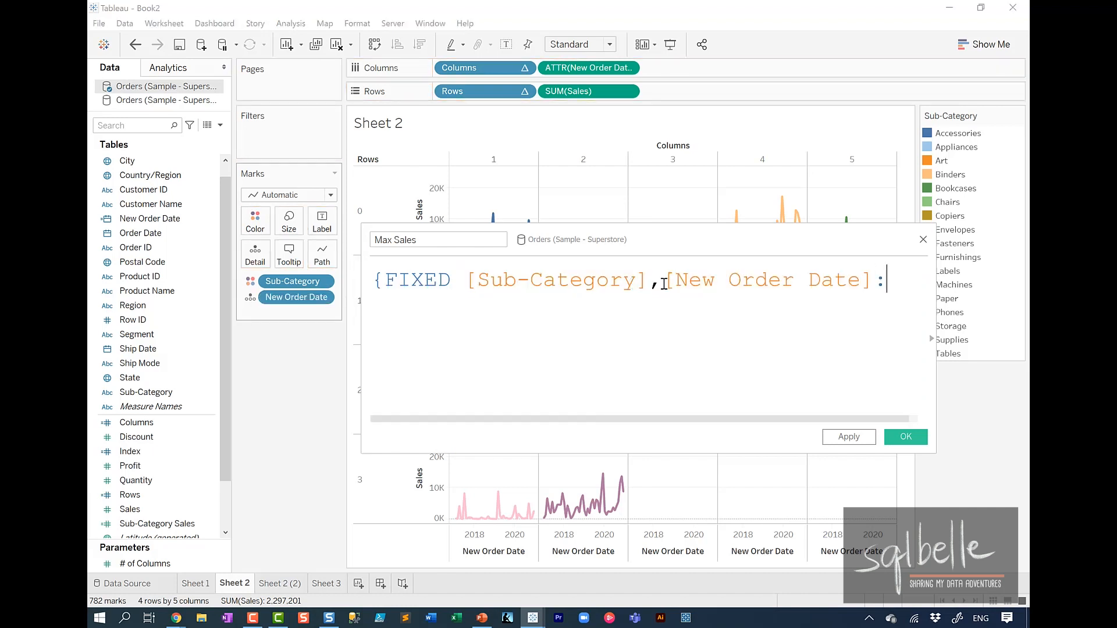
{"action": "type", "text": ": SUM(Sa"}
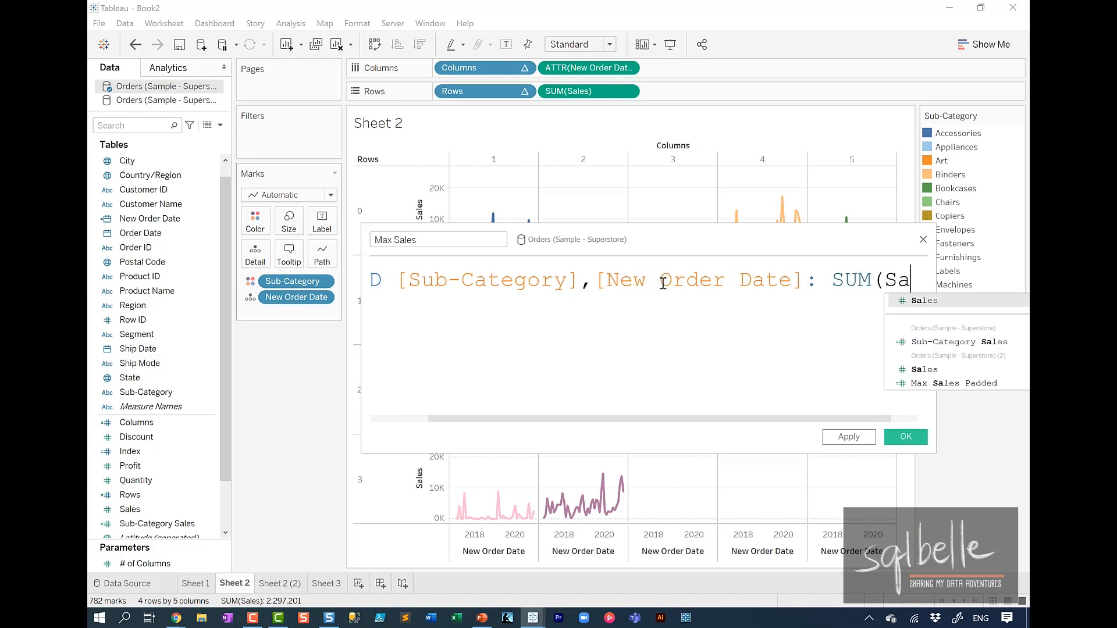
{"action": "key", "text": "Return"}
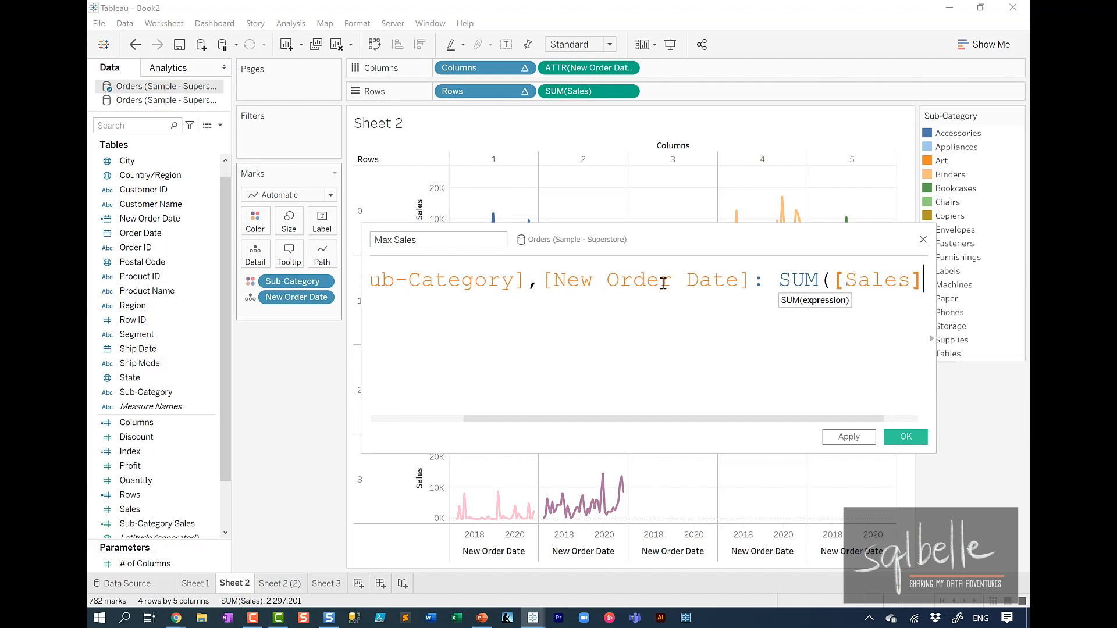
{"action": "type", "text": ")}"}
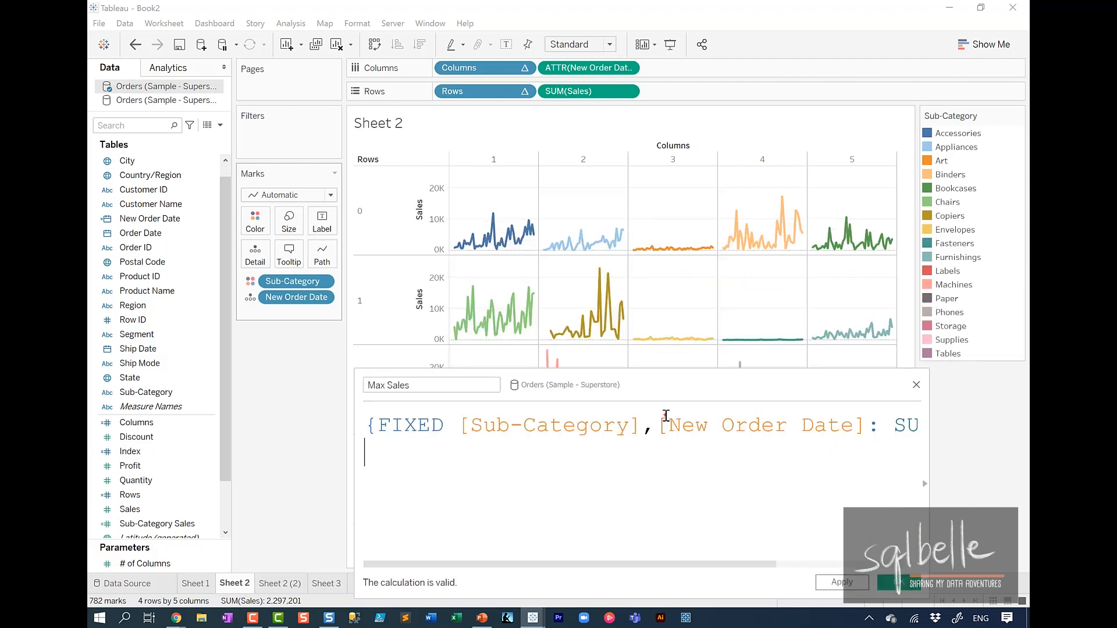
{"action": "left_click_drag", "start_coordinate": [343, 462], "coordinate": [807, 407]}
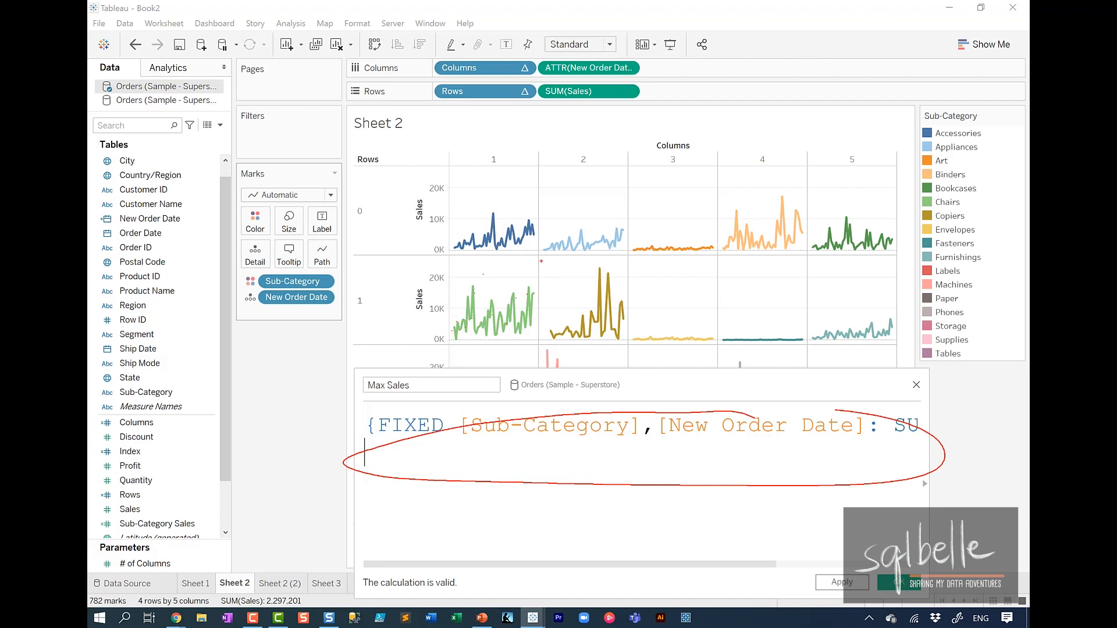
{"action": "key", "text": "Escape"}
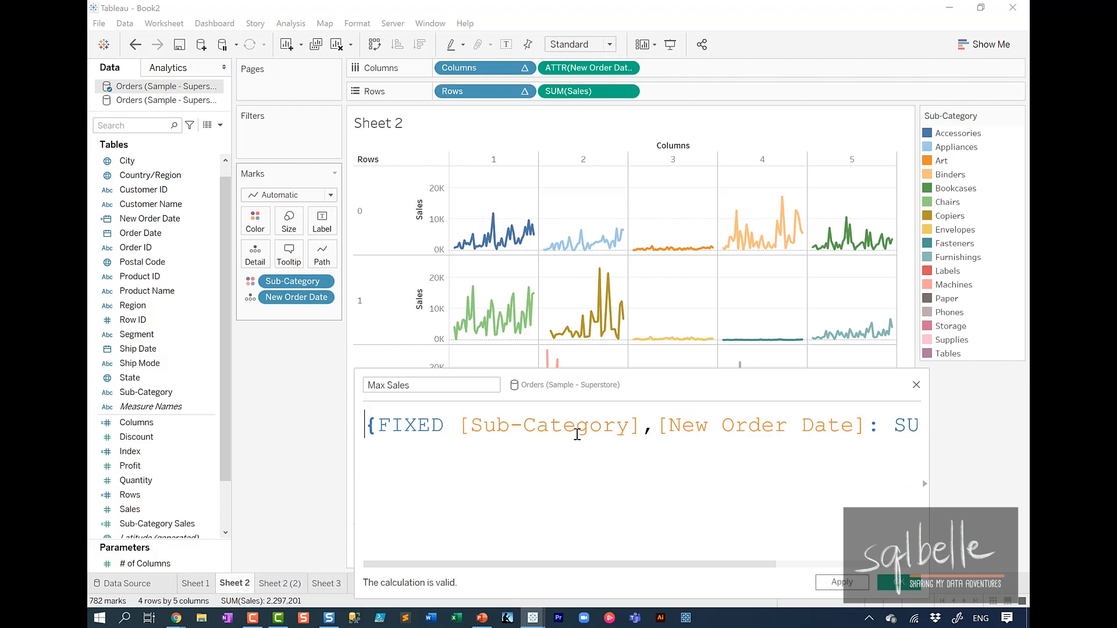
Wrap the Max Sales FIXED expression in {MAX( )}, indent it over several lines, and save the calculated field.
{"action": "type", "text": "{"}
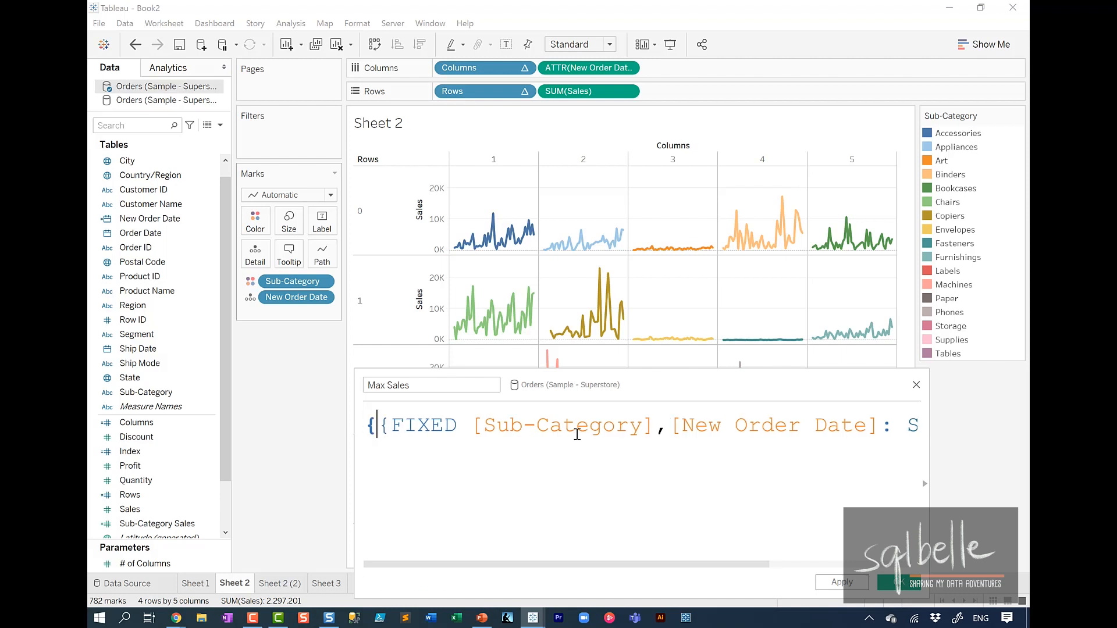
{"action": "key", "text": "Return"}
{"action": "type", "text": "MAX"}
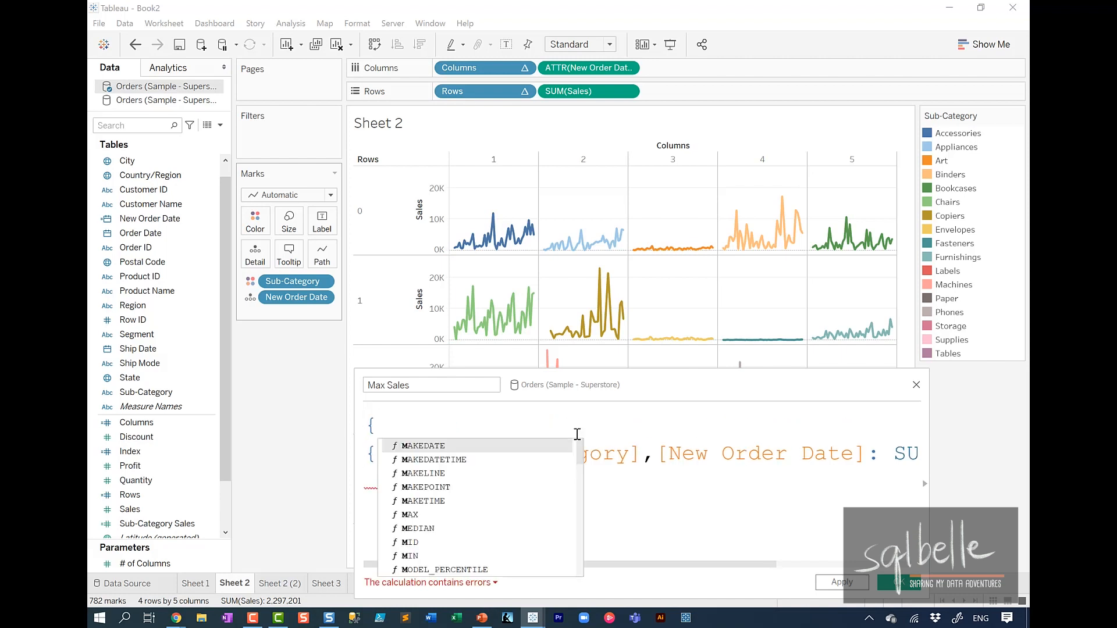
{"action": "type", "text": "("}
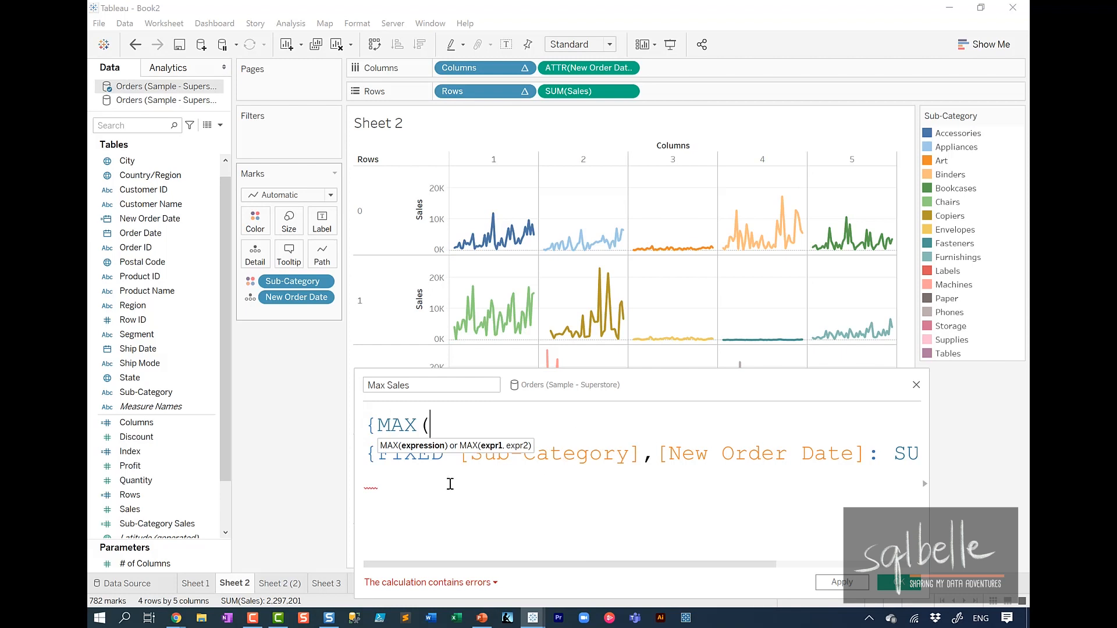
{"action": "left_click", "coordinate": [456, 483]}
{"action": "type", "text": ")}"}
{"action": "left_click_drag", "start_coordinate": [567, 389], "coordinate": [453, 183]}
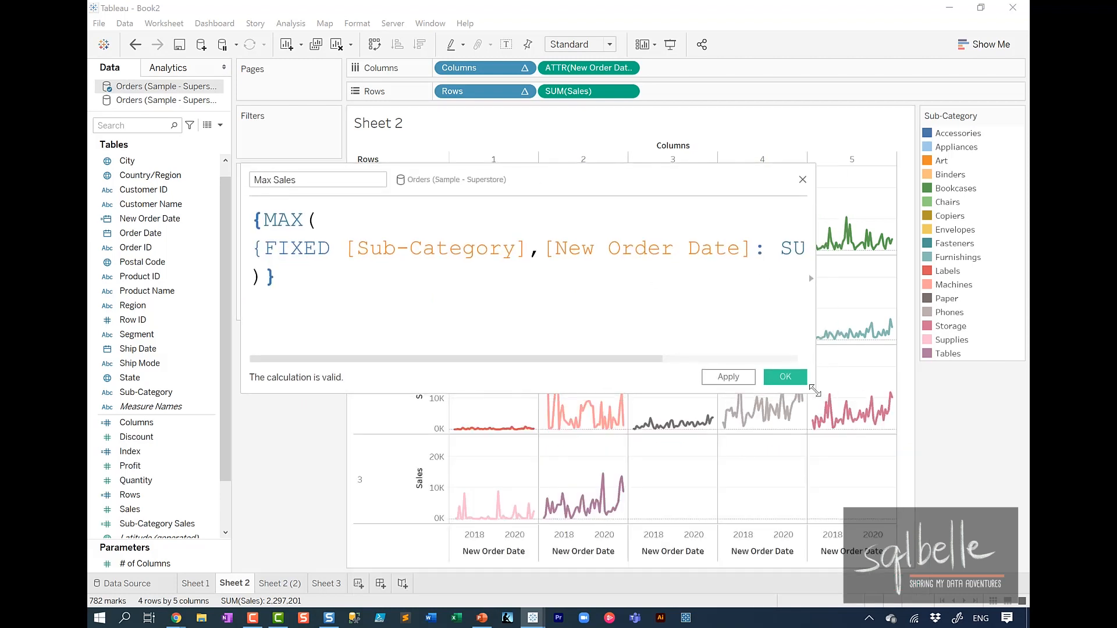
{"action": "left_click_drag", "start_coordinate": [815, 393], "coordinate": [1014, 465]}
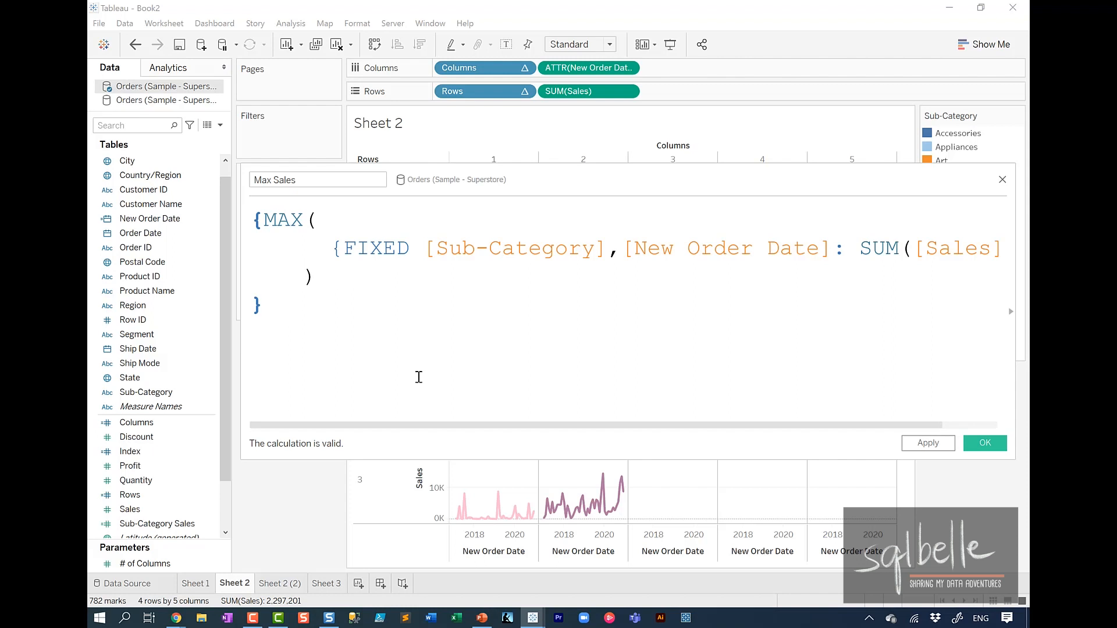
{"action": "left_click", "coordinate": [985, 443]}
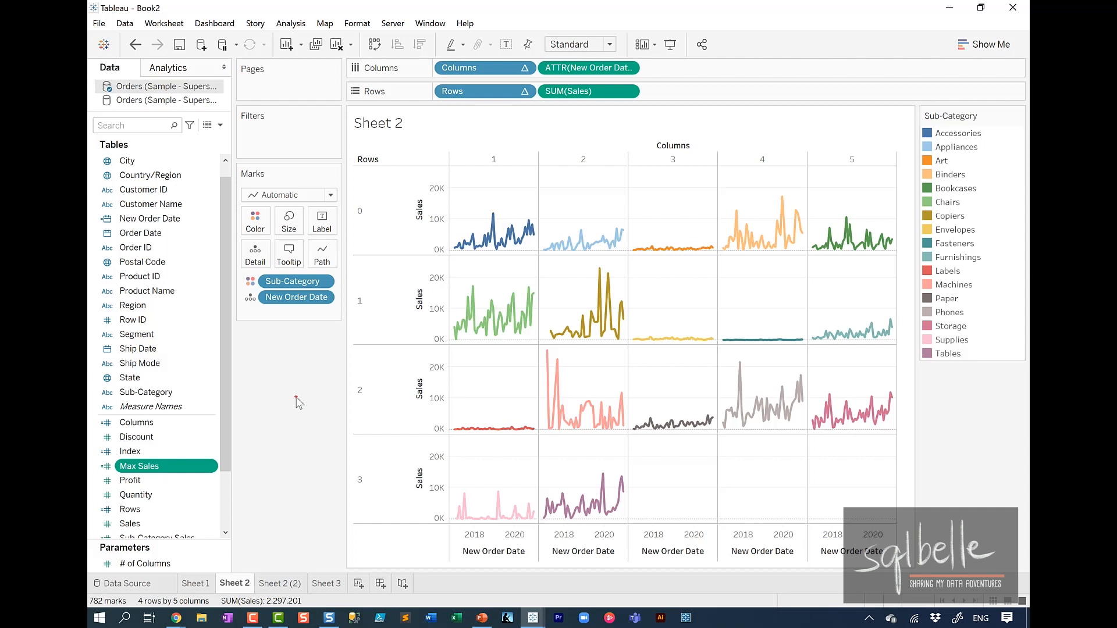
{"action": "mouse_move", "coordinate": [436, 298]}
{"action": "left_mouse_down"}
{"action": "mouse_move", "coordinate": [546, 294]}
{"action": "mouse_move", "coordinate": [535, 305]}
{"action": "left_mouse_up"}
{"action": "left_click_drag", "start_coordinate": [492, 261], "coordinate": [493, 339]}
{"action": "key", "text": "Escape"}
Start a calculated field named Halfway Mark with the condition IF [Index] = SIZE()/2.
{"action": "left_click", "coordinate": [220, 125]}
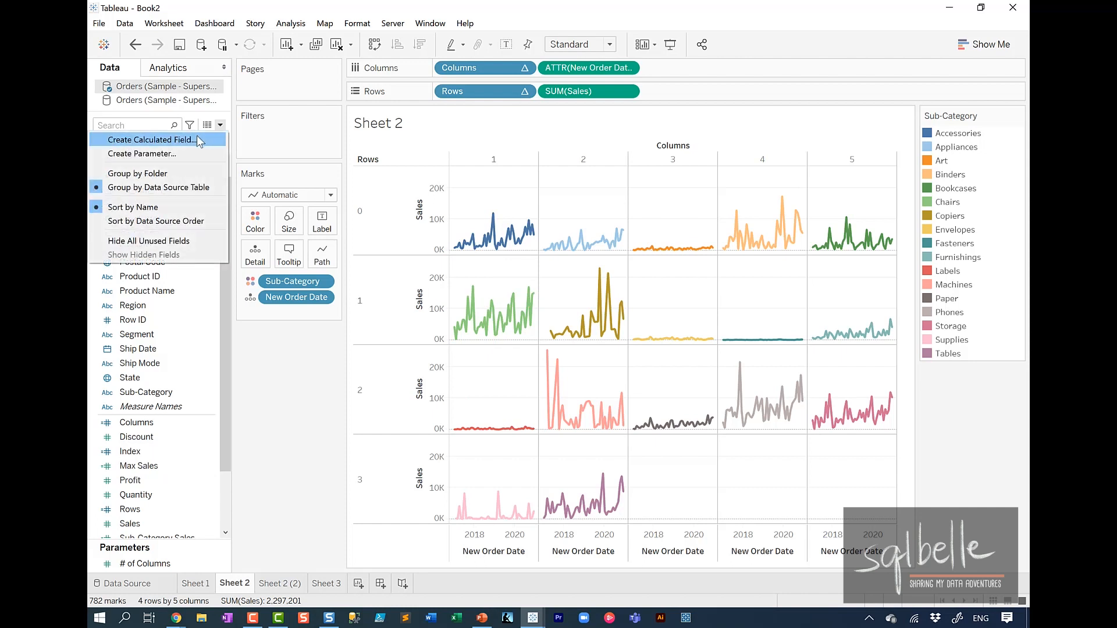
{"action": "left_click", "coordinate": [196, 135]}
{"action": "key", "text": "BackSpace"}
{"action": "type", "text": "Hal"}
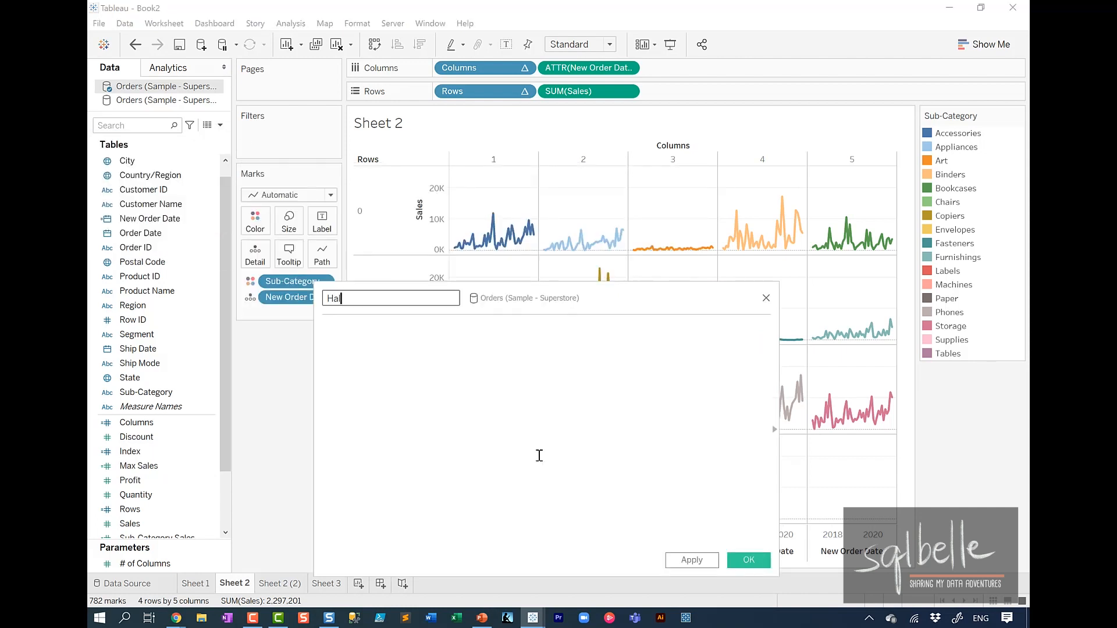
{"action": "type", "text": "fway Mark"}
{"action": "left_click", "coordinate": [531, 428]}
{"action": "type", "text": "IF [Index]"}
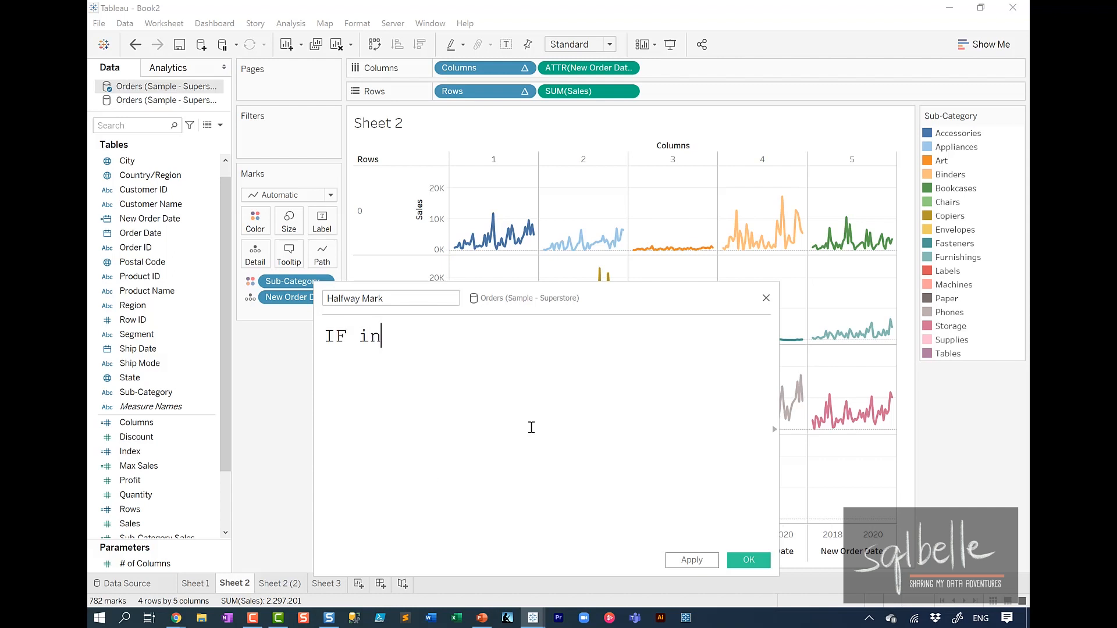
{"action": "type", "text": " = "}
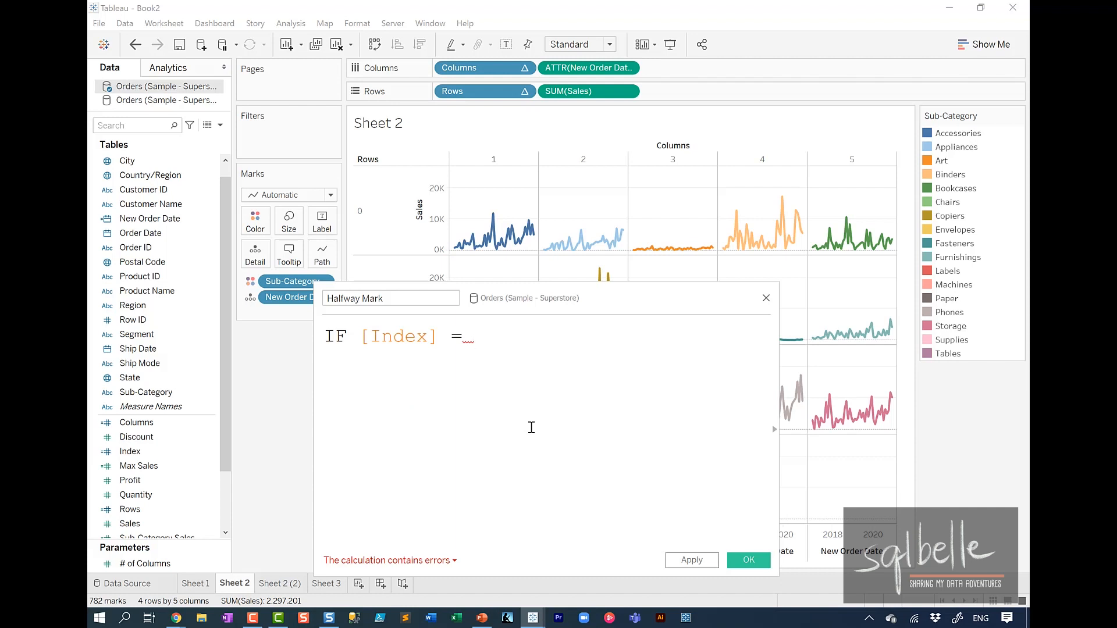
{"action": "type", "text": "SIZE"}
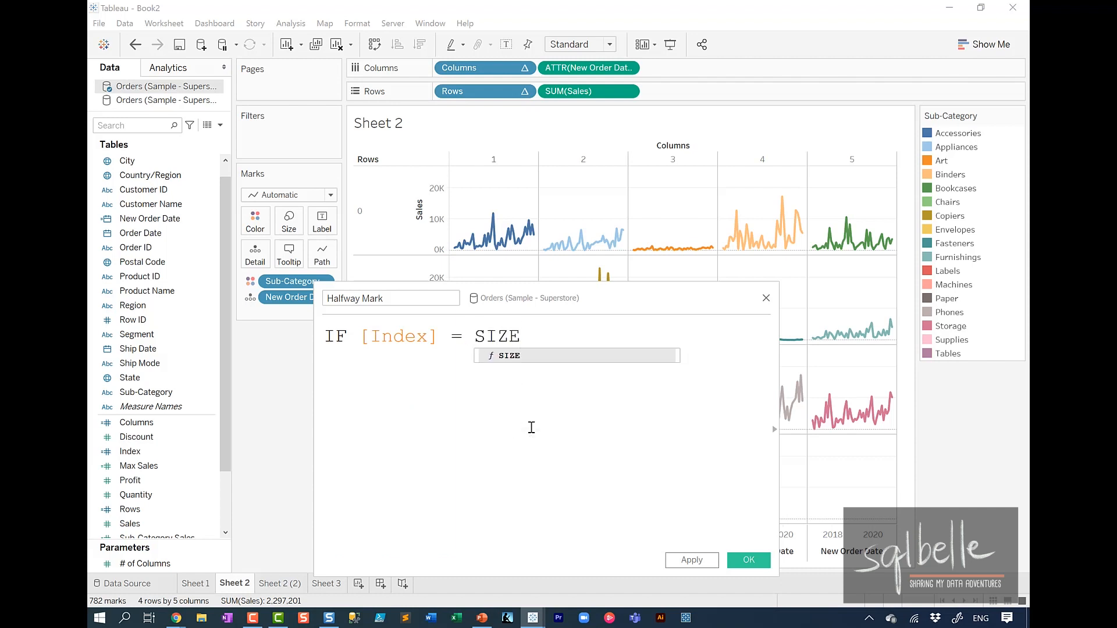
{"action": "type", "text": "()/2"}
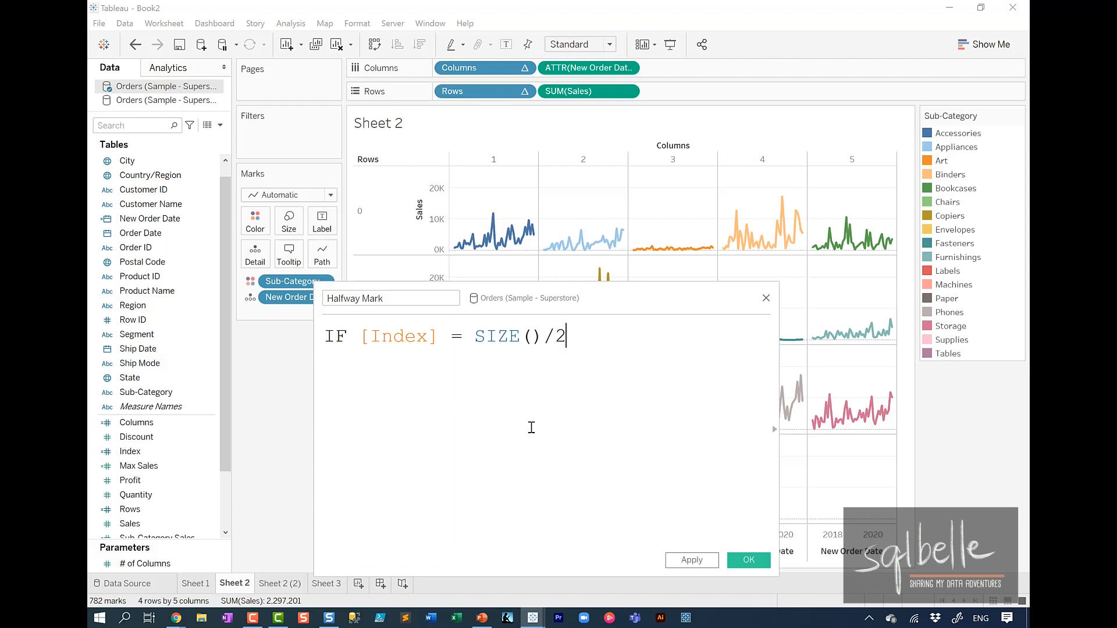
Wrap the SIZE()/2 expression in the Halfway Mark condition in INT( ).
{"action": "left_click", "coordinate": [475, 336]}
{"action": "type", "text": "INT("}
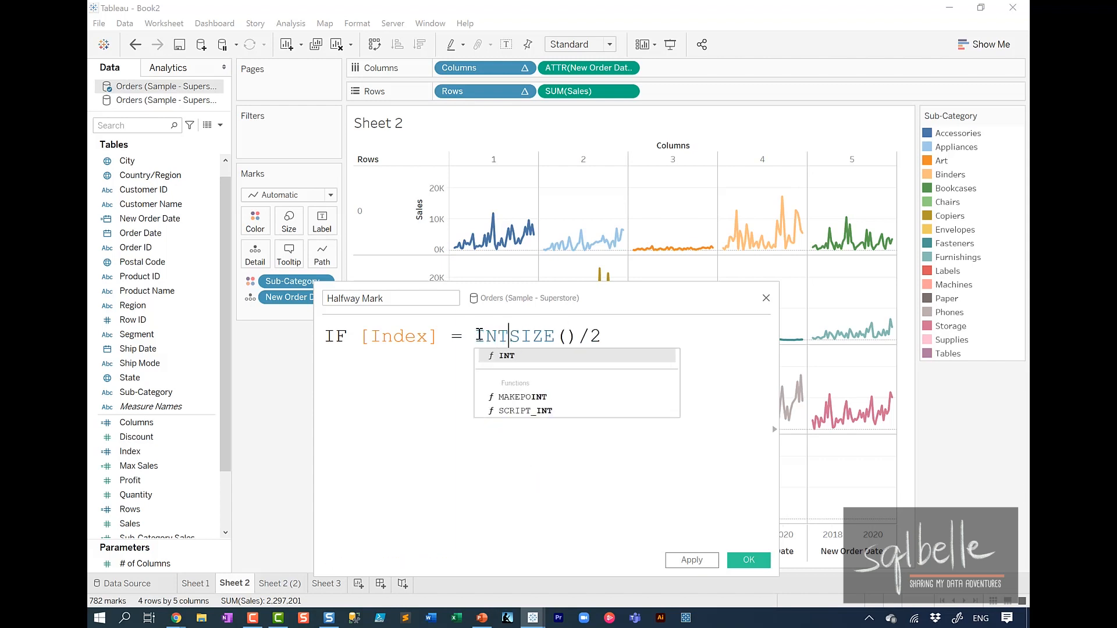
{"action": "left_click", "coordinate": [618, 325]}
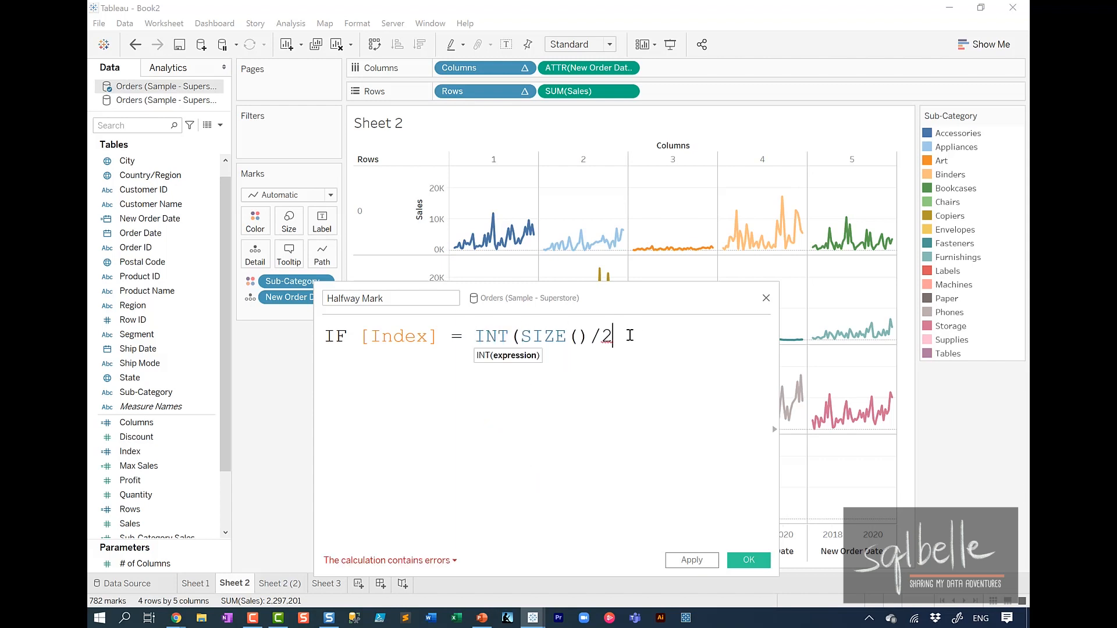
{"action": "type", "text": ")"}
Complete the Halfway Mark formula with THEN [Max Sales] and END on separate lines.
{"action": "key", "text": "Return"}
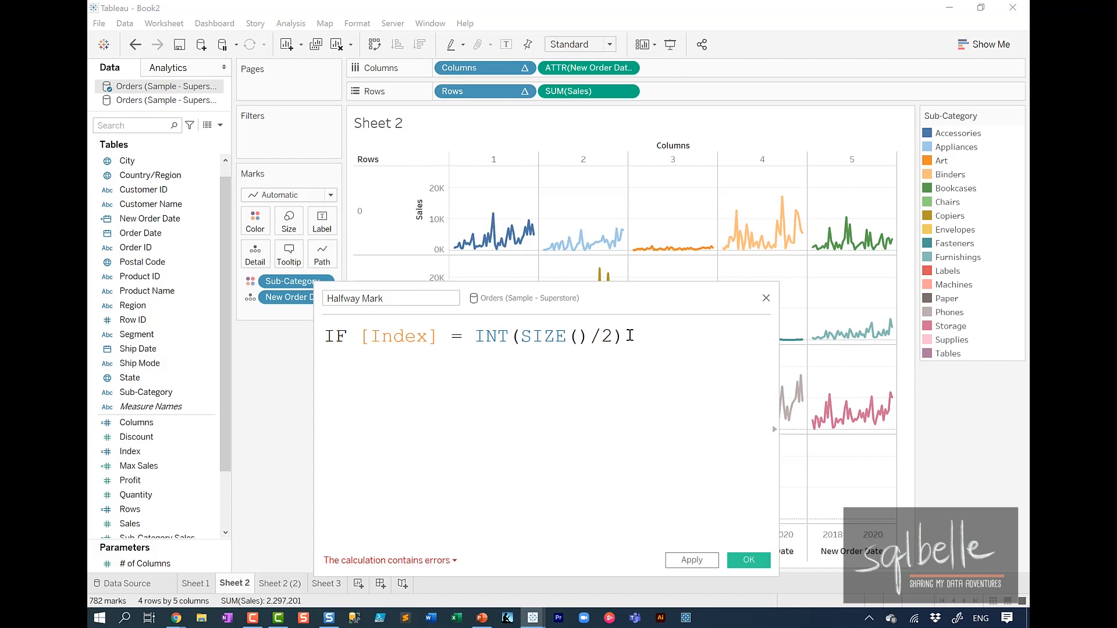
{"action": "type", "text": "THEN"}
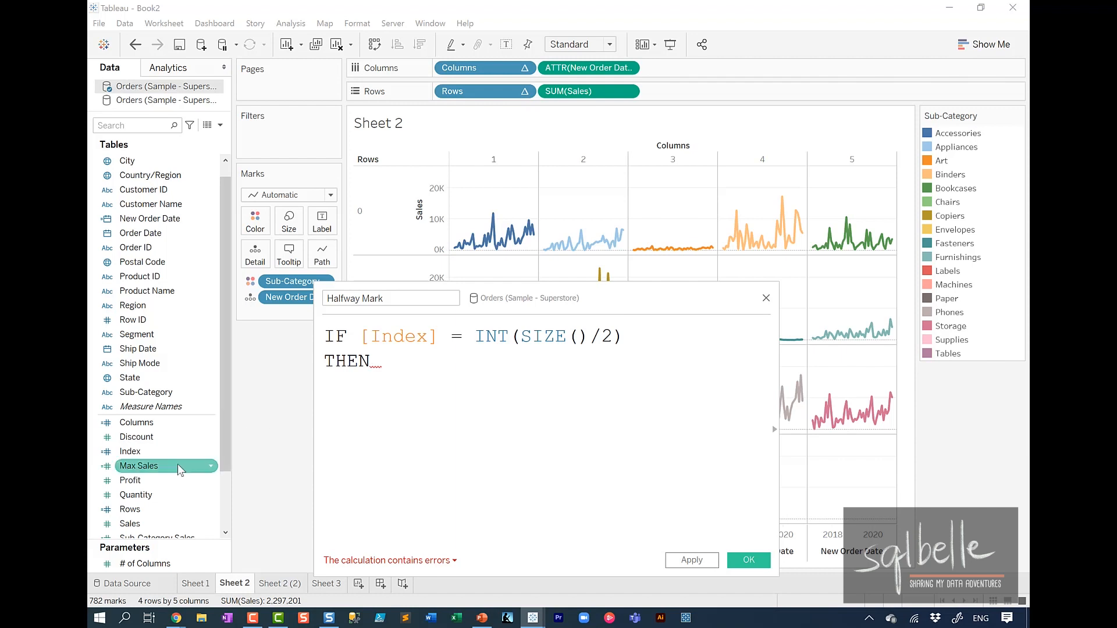
{"action": "left_click_drag", "start_coordinate": [154, 467], "coordinate": [440, 370]}
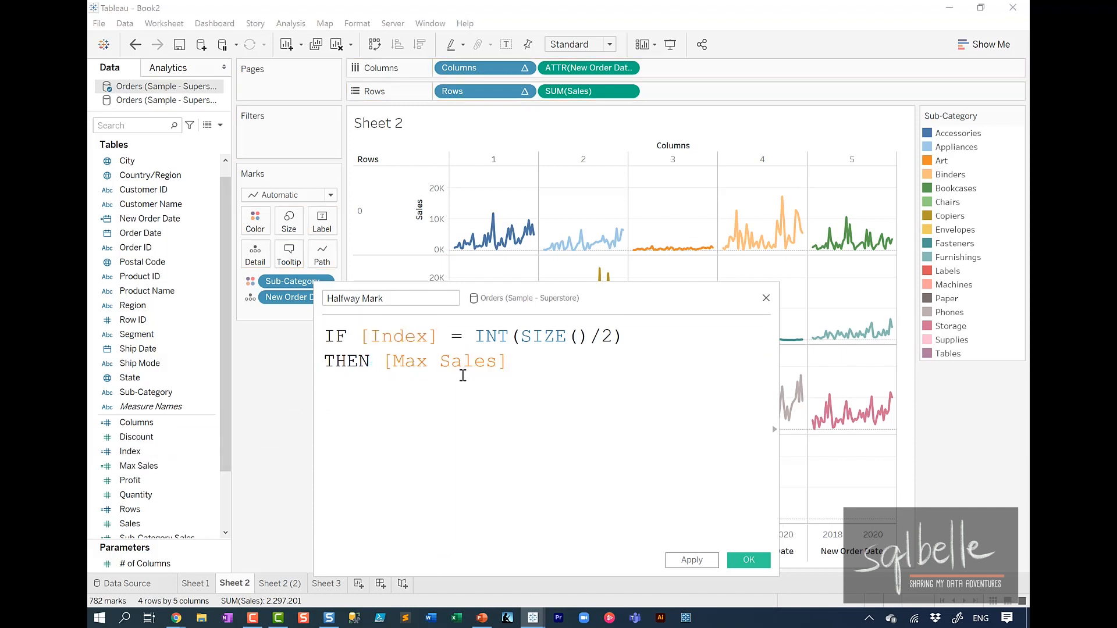
{"action": "key", "text": "Return"}
{"action": "type", "text": "END"}
Examine the error details reported for the Halfway Mark calculation.
{"action": "left_click", "coordinate": [442, 561]}
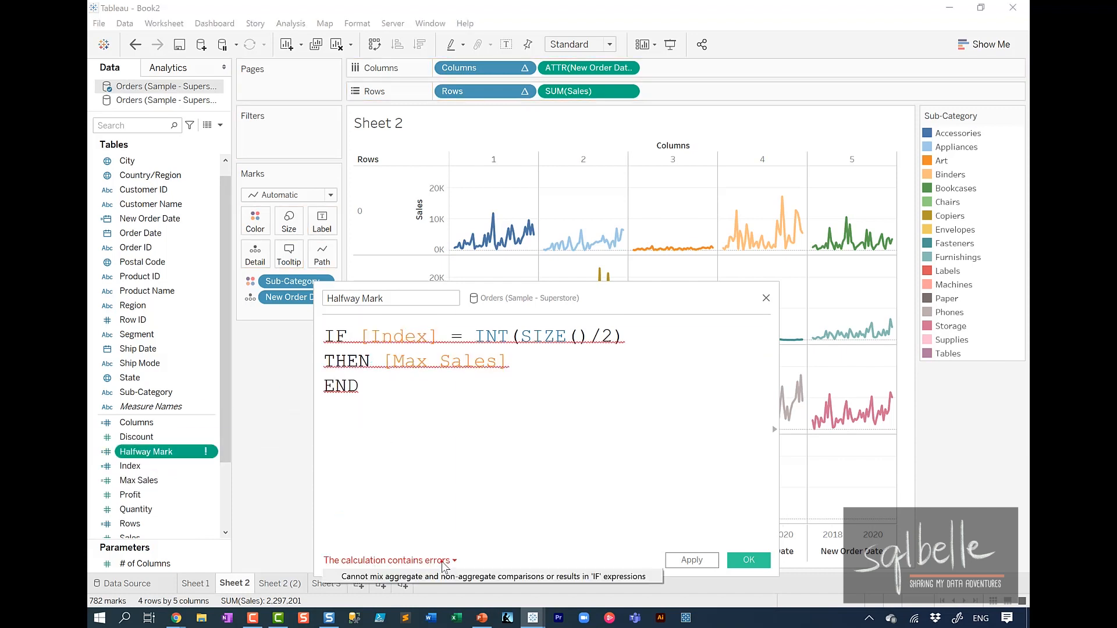
{"action": "key", "text": "ctrl+2"}
{"action": "mouse_move", "coordinate": [434, 535]}
{"action": "left_mouse_down"}
{"action": "mouse_move", "coordinate": [344, 606]}
{"action": "mouse_move", "coordinate": [662, 563]}
{"action": "mouse_move", "coordinate": [422, 532]}
{"action": "left_mouse_up"}
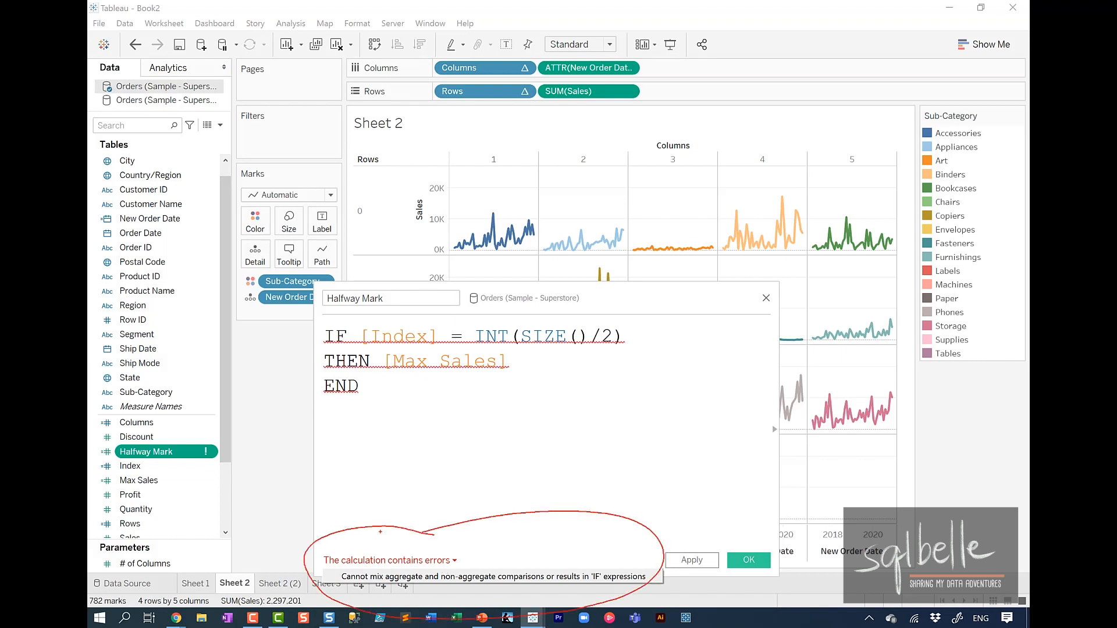
{"action": "mouse_move", "coordinate": [195, 437]}
{"action": "left_mouse_down"}
{"action": "mouse_move", "coordinate": [106, 454]}
{"action": "mouse_move", "coordinate": [210, 446]}
{"action": "left_mouse_up"}
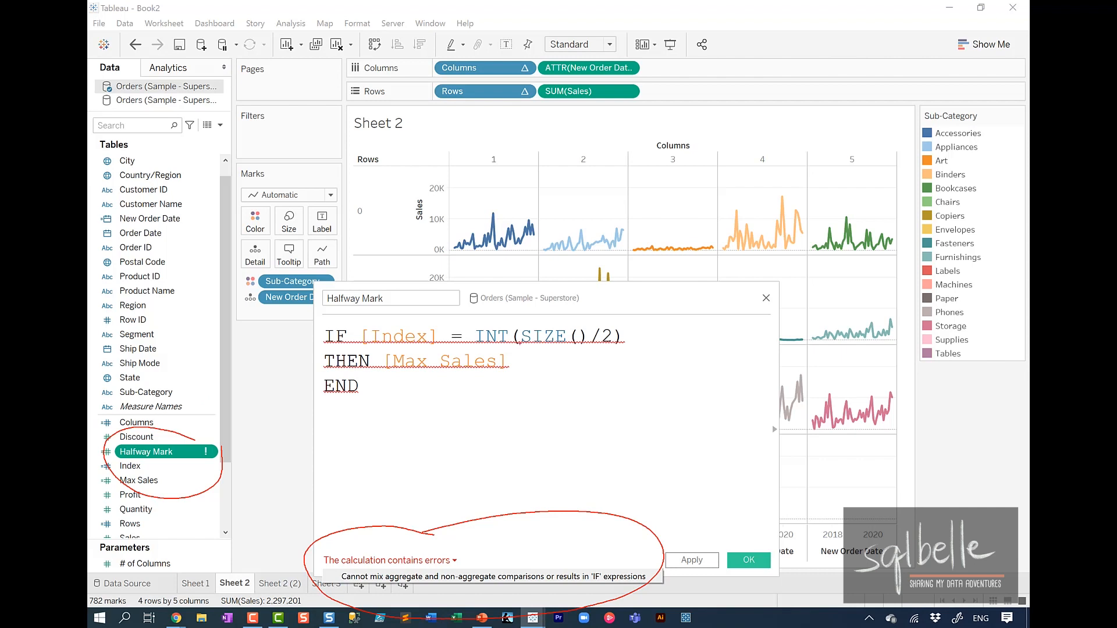
{"action": "mouse_move", "coordinate": [521, 344]}
{"action": "left_mouse_down"}
{"action": "mouse_move", "coordinate": [367, 379]}
{"action": "mouse_move", "coordinate": [527, 345]}
{"action": "left_mouse_up"}
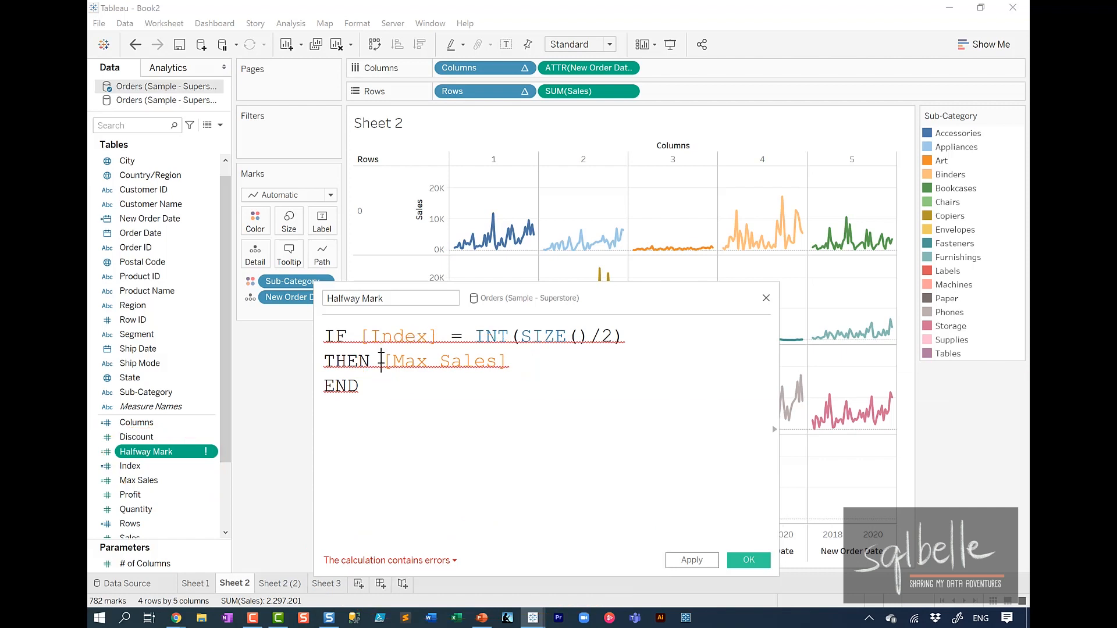
Wrap [Max Sales] in SUM( ) in the Halfway Mark formula and save the calculated field.
{"action": "left_click", "coordinate": [383, 361]}
{"action": "type", "text": "SUM("}
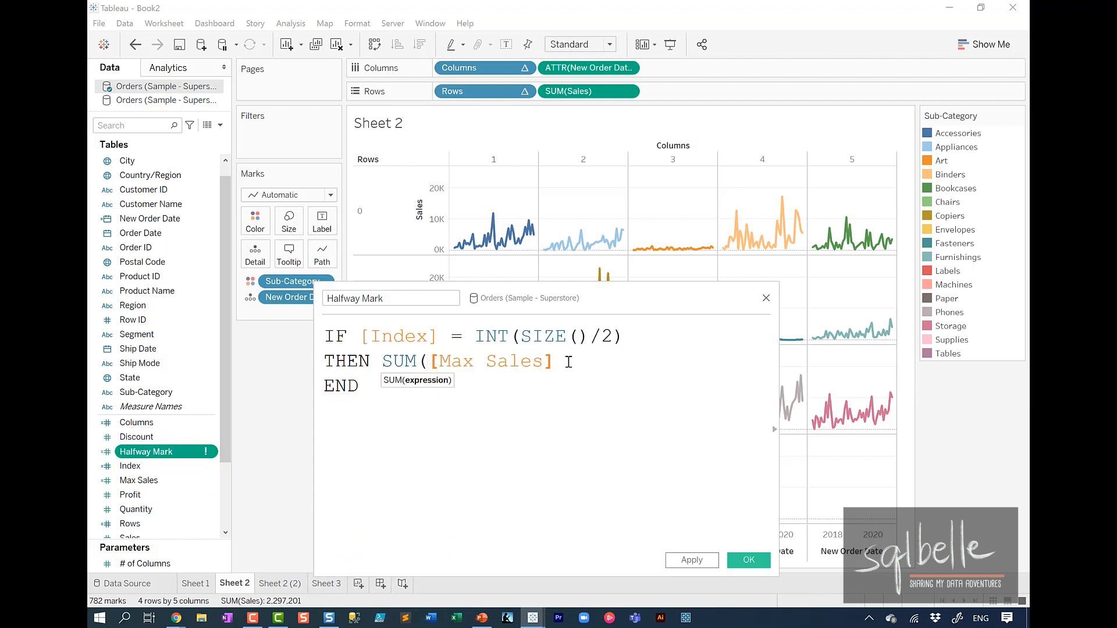
{"action": "left_click", "coordinate": [568, 361]}
{"action": "type", "text": ")"}
{"action": "left_click", "coordinate": [748, 560]}
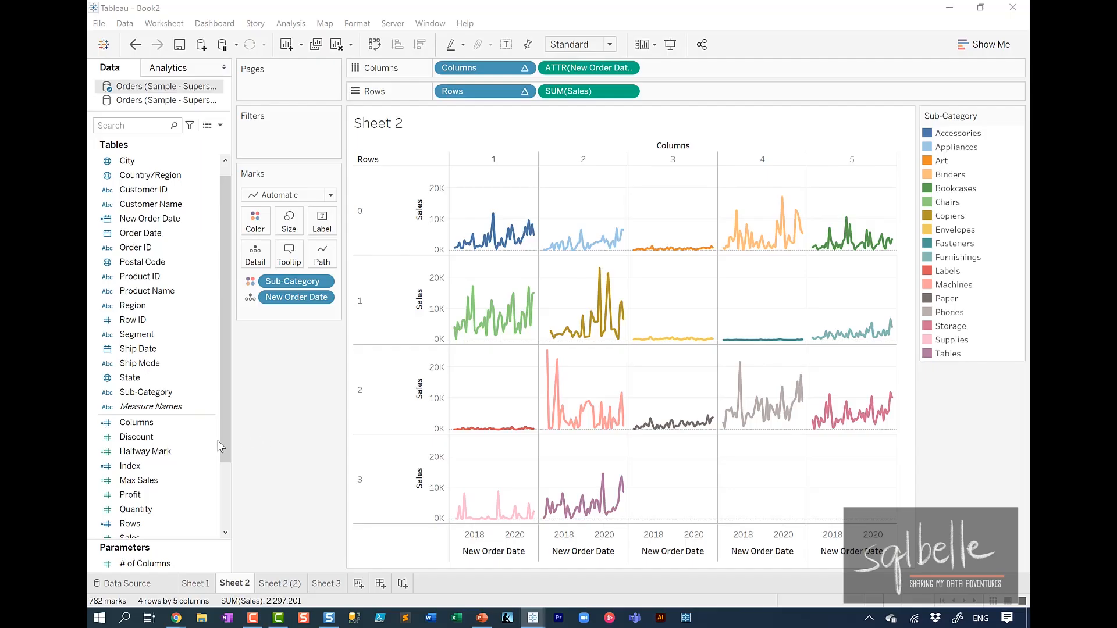
Add Halfway Mark to Rows after SUM(Sales) and compute it using New Order Date.
{"action": "left_click", "coordinate": [150, 453]}
{"action": "left_click_drag", "start_coordinate": [150, 453], "coordinate": [732, 96]}
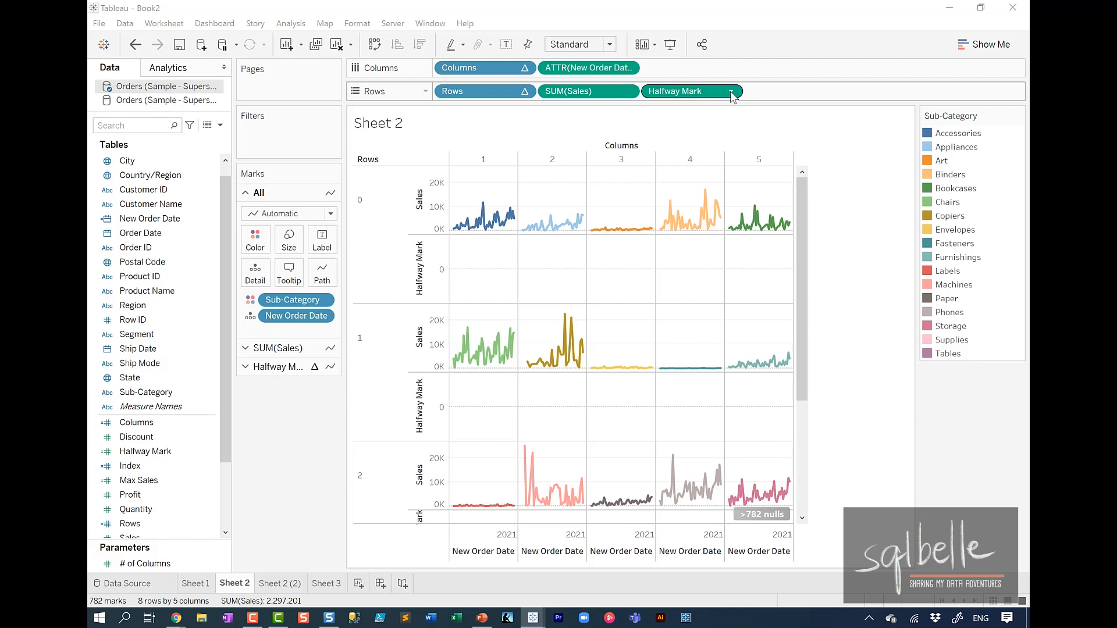
{"action": "left_click", "coordinate": [731, 92]}
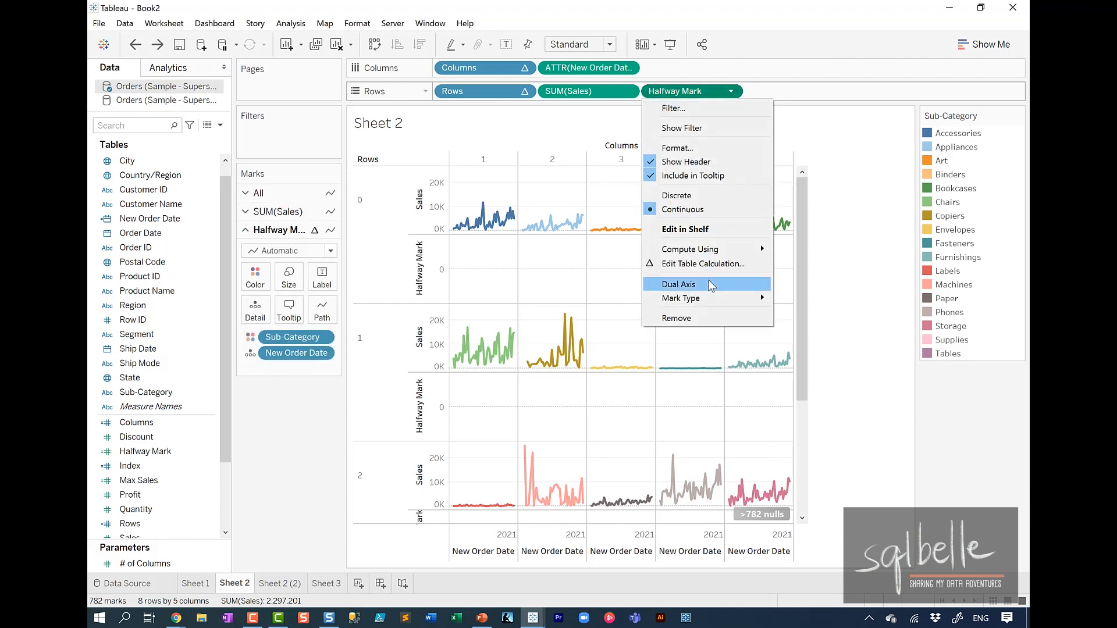
{"action": "mouse_move", "coordinate": [721, 247]}
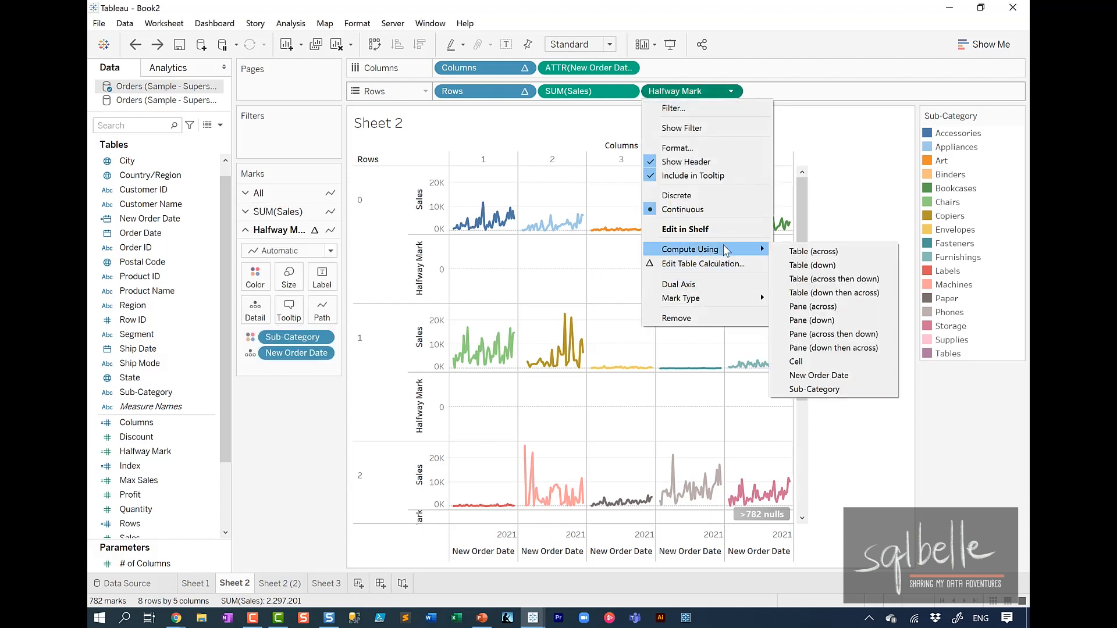
{"action": "left_click", "coordinate": [819, 376]}
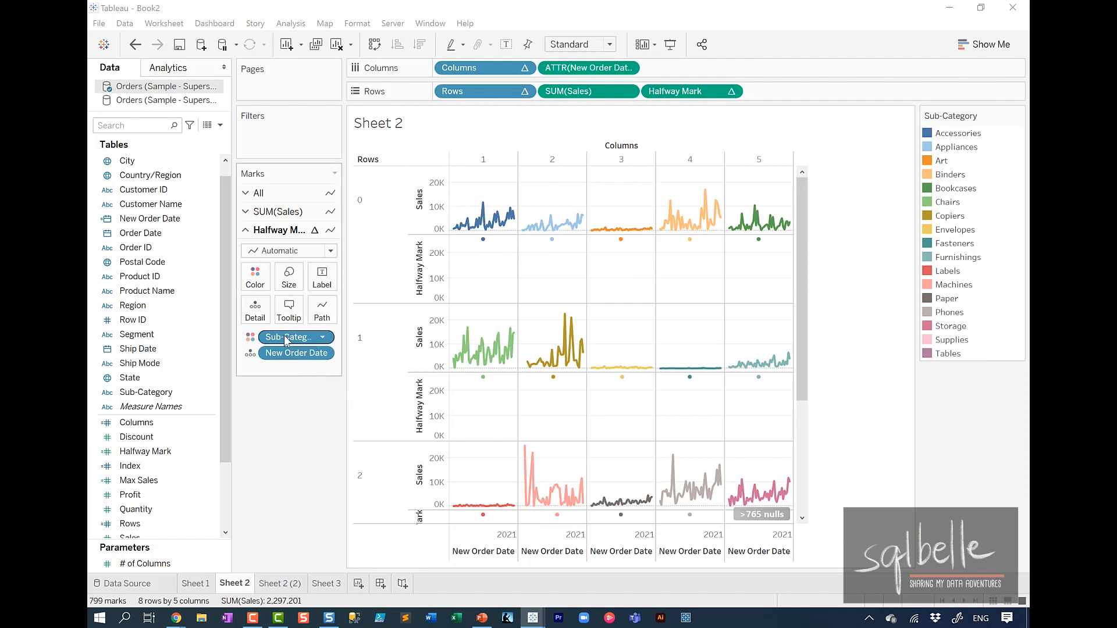
Label the Halfway Mark marks with Sub-Category and Sub-Category Sales.
{"action": "left_click_drag", "start_coordinate": [288, 338], "coordinate": [322, 277]}
{"action": "scroll", "coordinate": [331, 458], "scroll_direction": "down", "scroll_amount": 3}
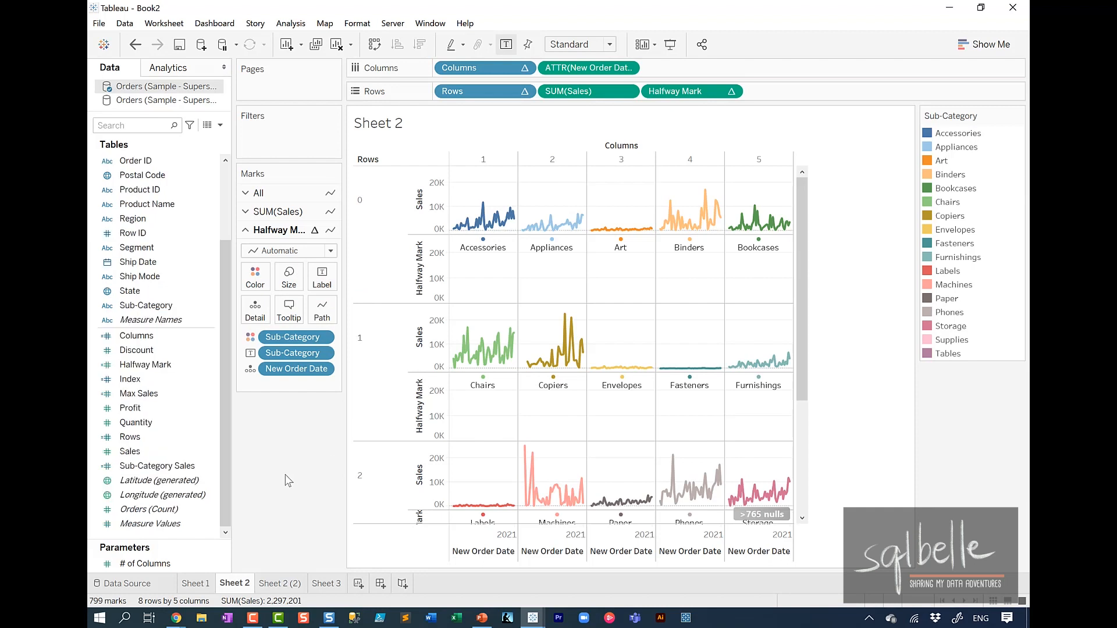
{"action": "left_click_drag", "start_coordinate": [185, 469], "coordinate": [332, 283]}
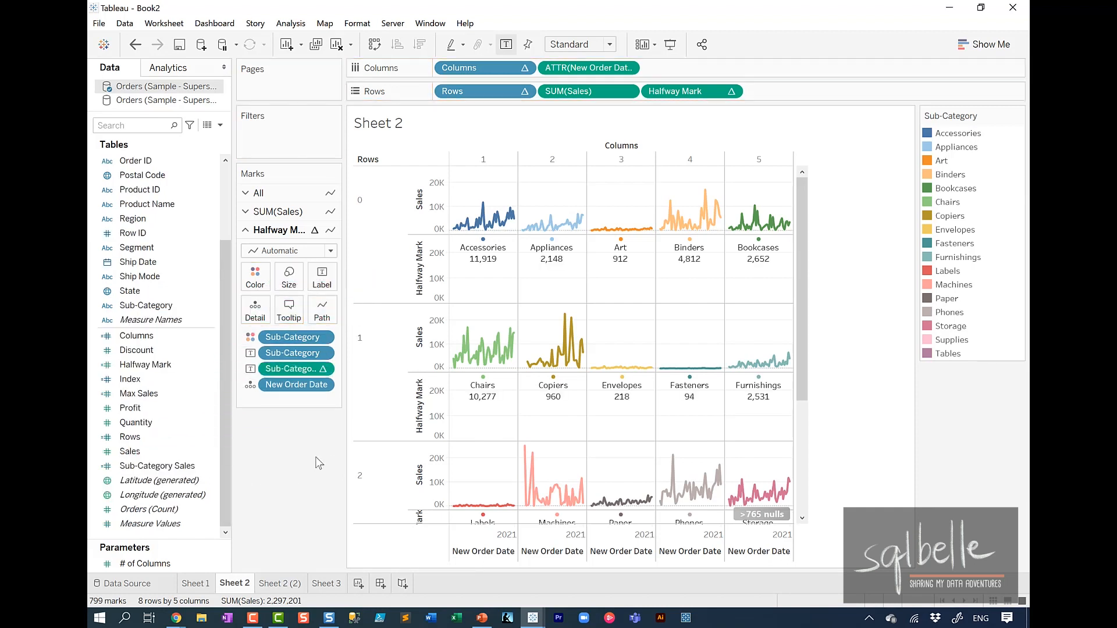
Compute the Sub-Category Sales label over the specific dimensions Sub-Category and New Order Date, restarting every Sub-Category.
{"action": "left_click", "coordinate": [323, 369]}
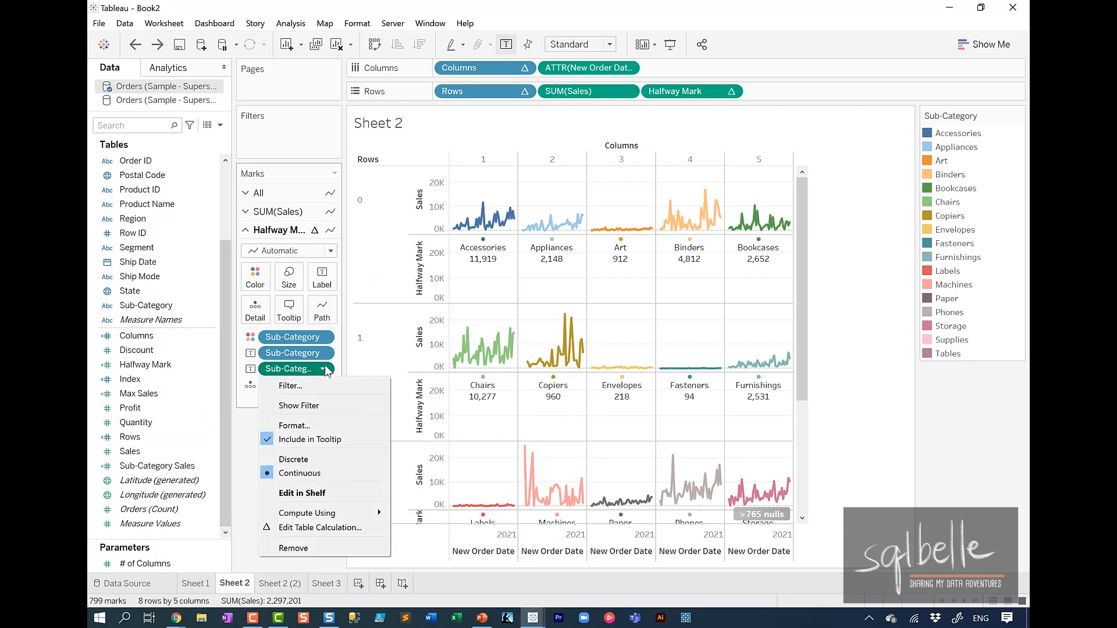
{"action": "left_click", "coordinate": [317, 528]}
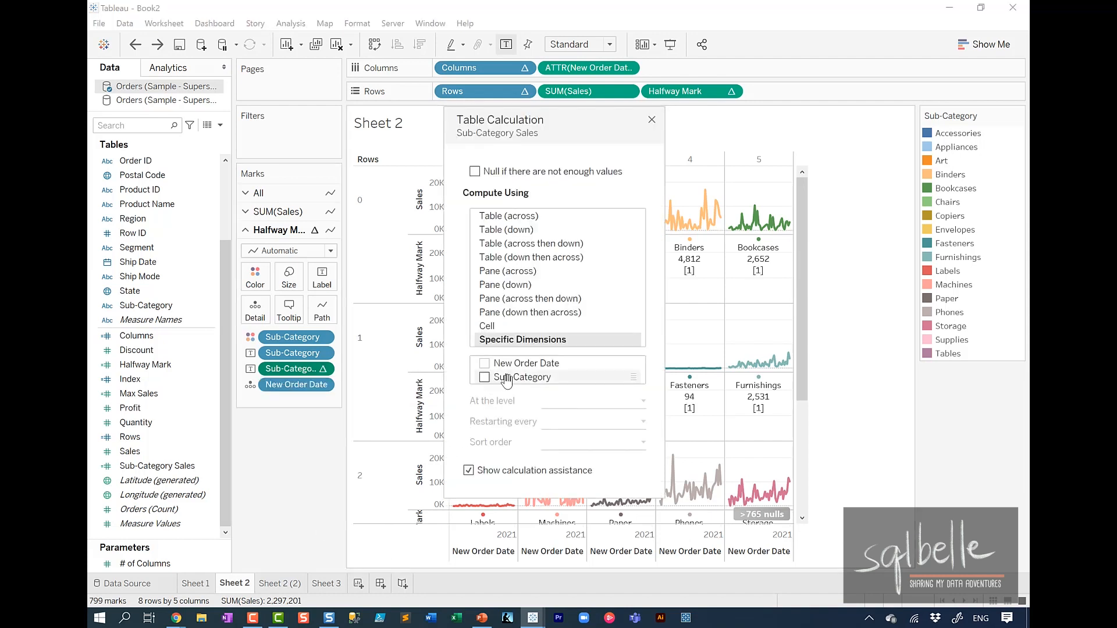
{"action": "left_click_drag", "start_coordinate": [506, 379], "coordinate": [488, 364]}
{"action": "left_click", "coordinate": [483, 363]}
{"action": "left_click", "coordinate": [485, 377]}
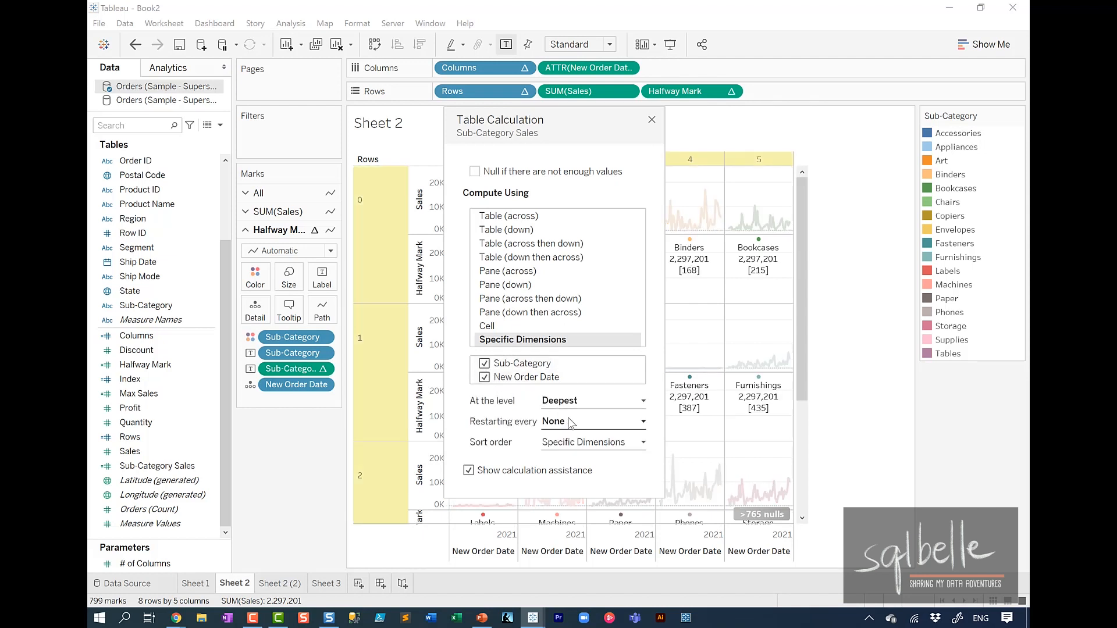
{"action": "left_click", "coordinate": [570, 423]}
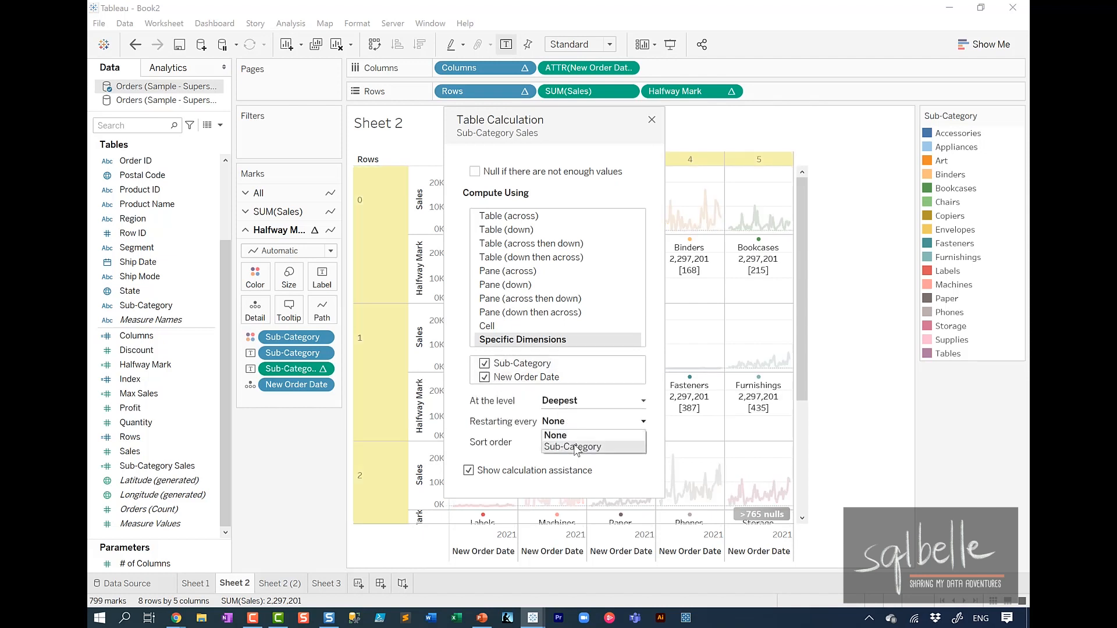
{"action": "left_click", "coordinate": [574, 446]}
{"action": "left_click", "coordinate": [281, 479]}
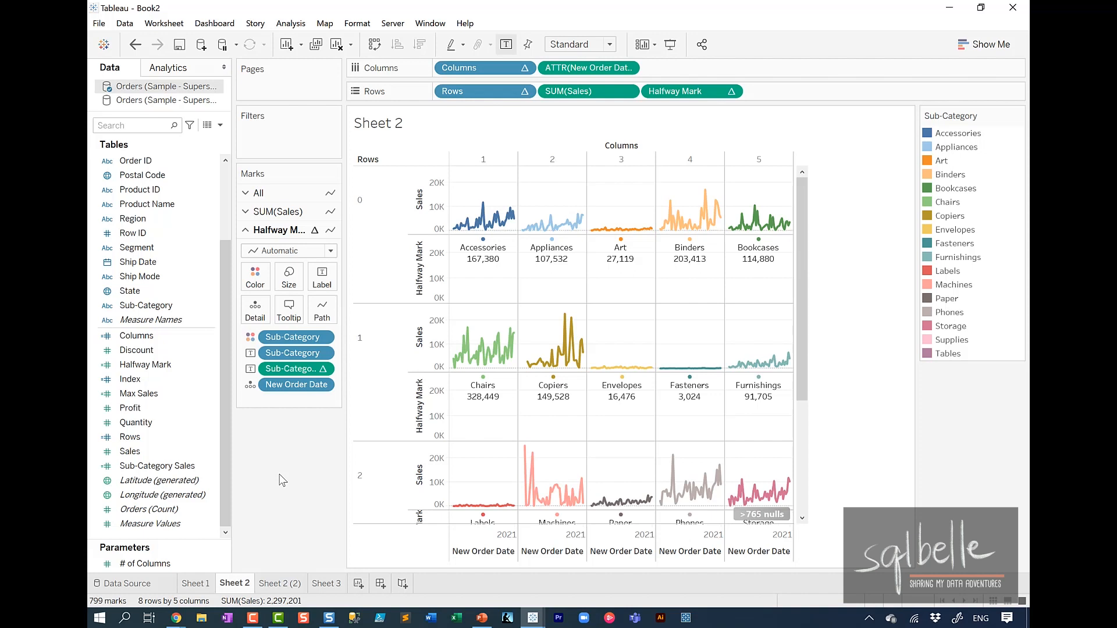
Shrink the Halfway Mark marks to the smallest size and set their color opacity to 0%.
{"action": "left_click", "coordinate": [288, 280]}
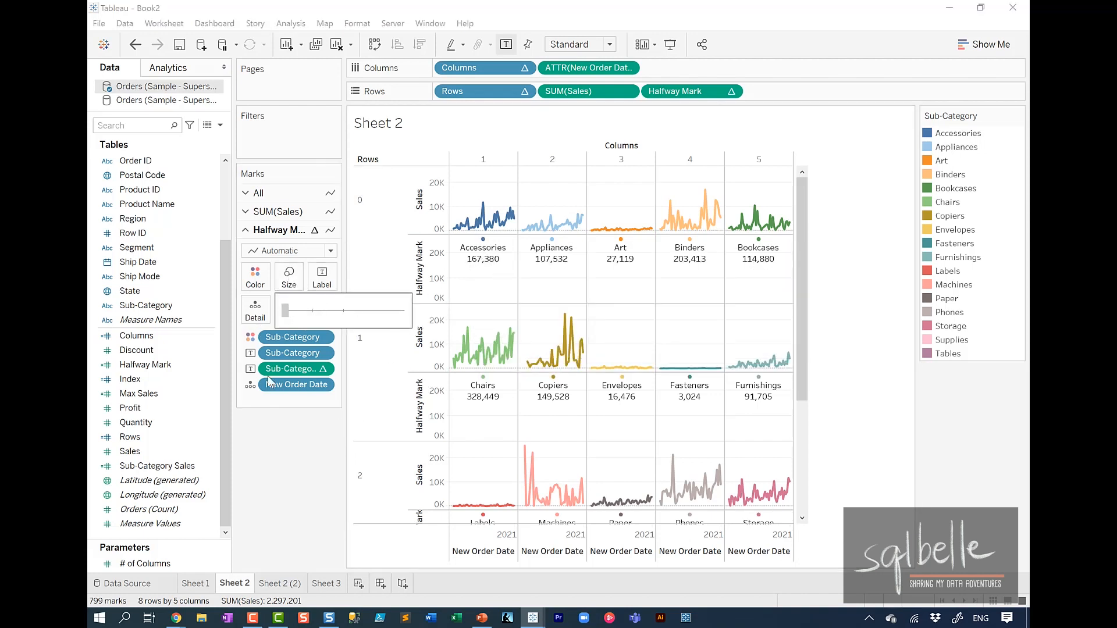
{"action": "left_click", "coordinate": [281, 434]}
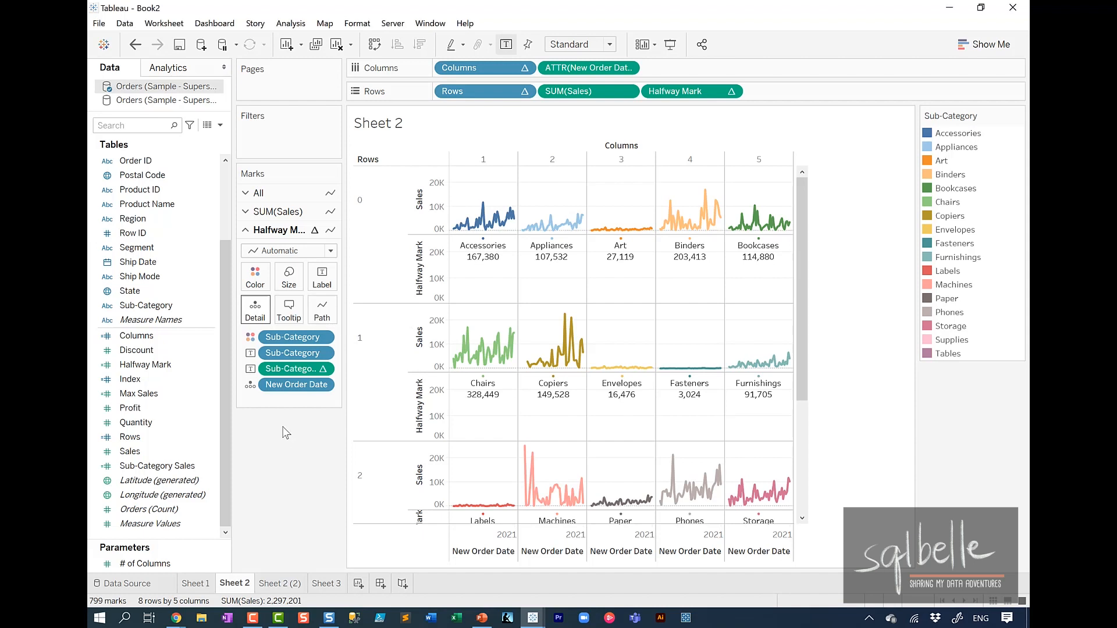
{"action": "left_click", "coordinate": [252, 283]}
{"action": "left_click_drag", "start_coordinate": [316, 354], "coordinate": [250, 396]}
{"action": "left_click", "coordinate": [284, 465]}
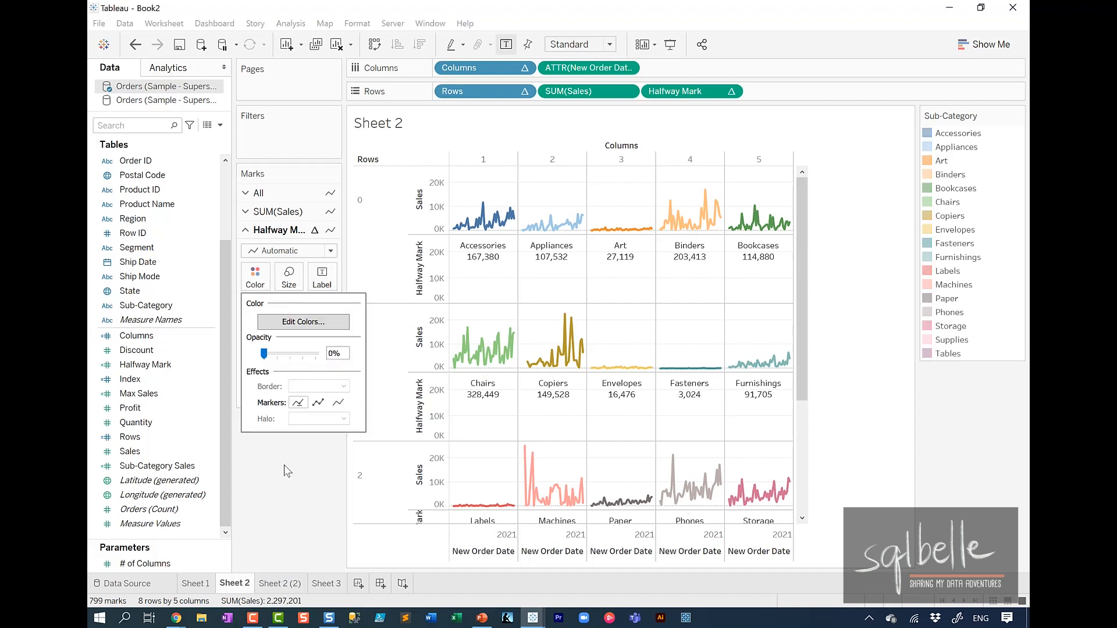
Set the Halfway Mark label font to bold and to match the mark color.
{"action": "left_click", "coordinate": [324, 285]}
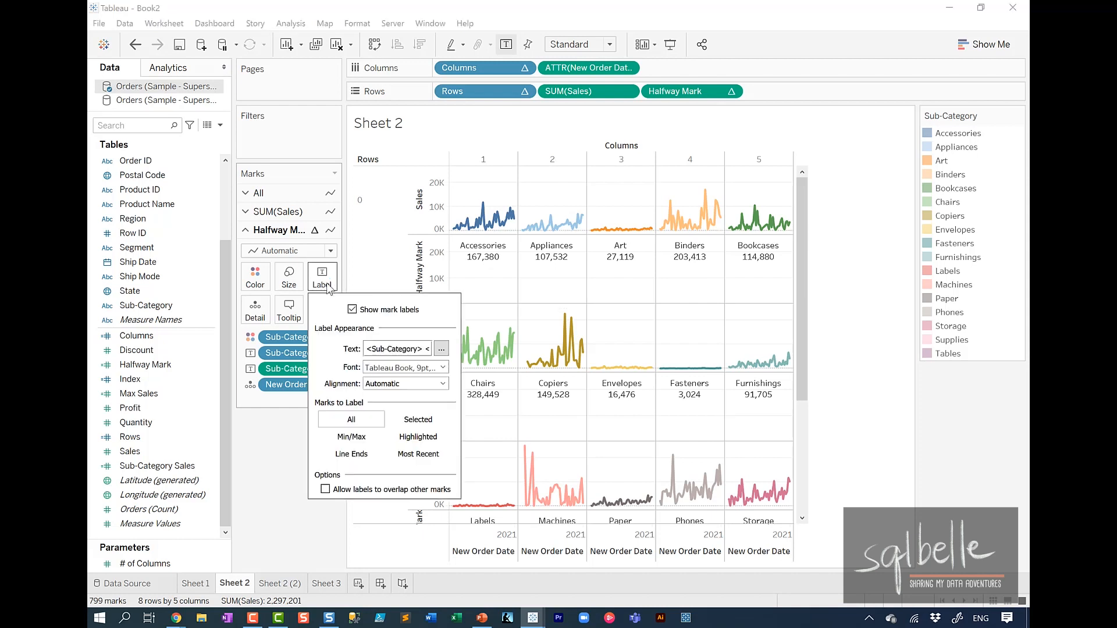
{"action": "left_click", "coordinate": [443, 368]}
{"action": "left_click", "coordinate": [429, 442]}
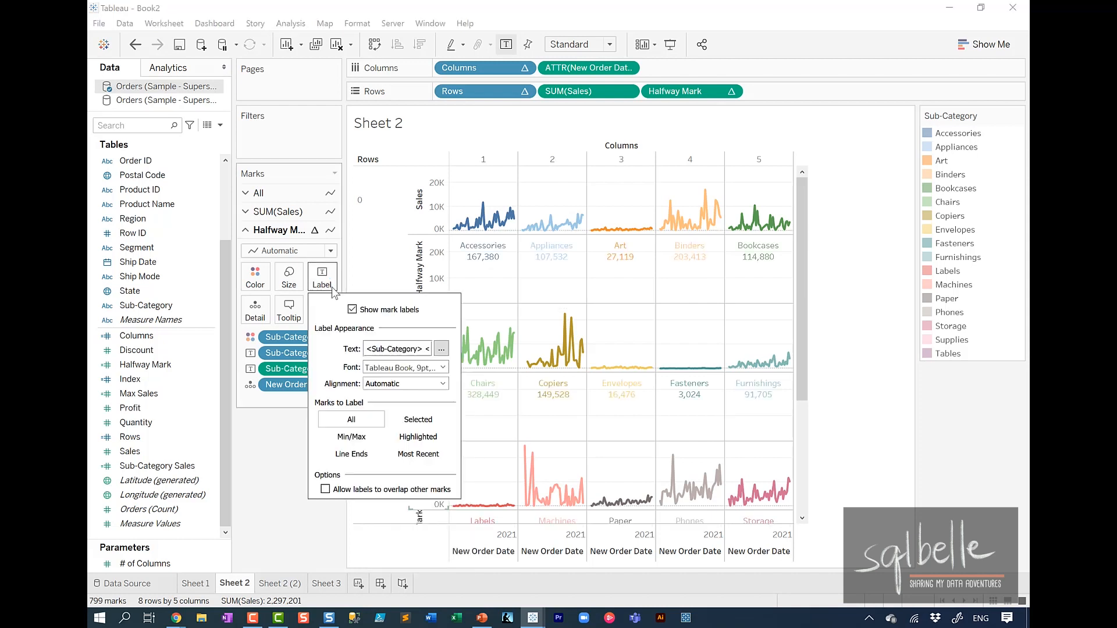
{"action": "left_click", "coordinate": [443, 367]}
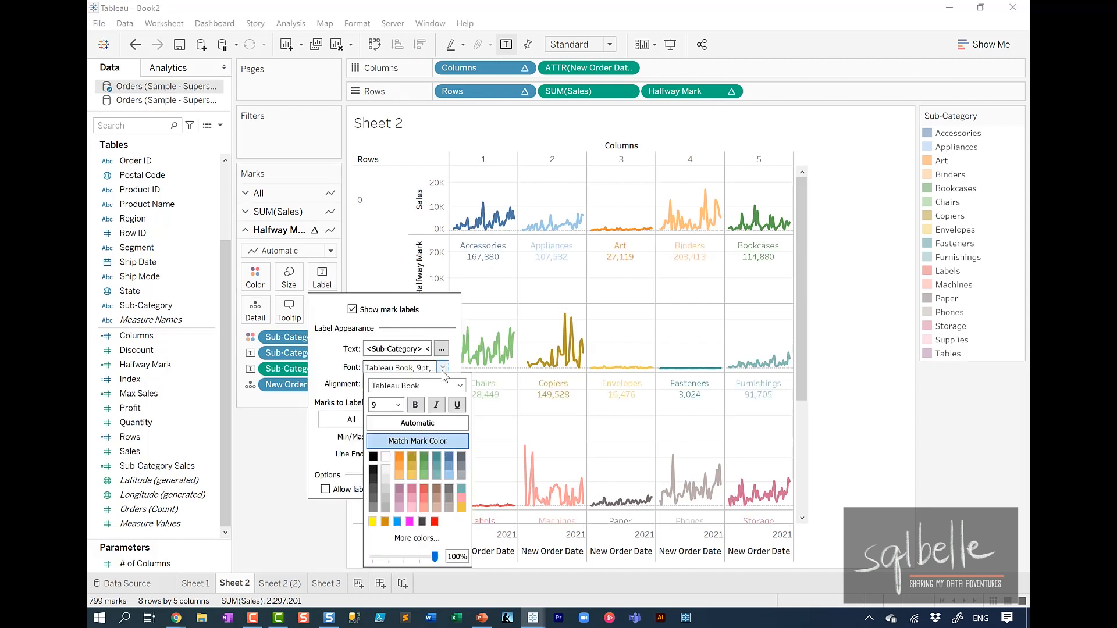
{"action": "left_click", "coordinate": [415, 410]}
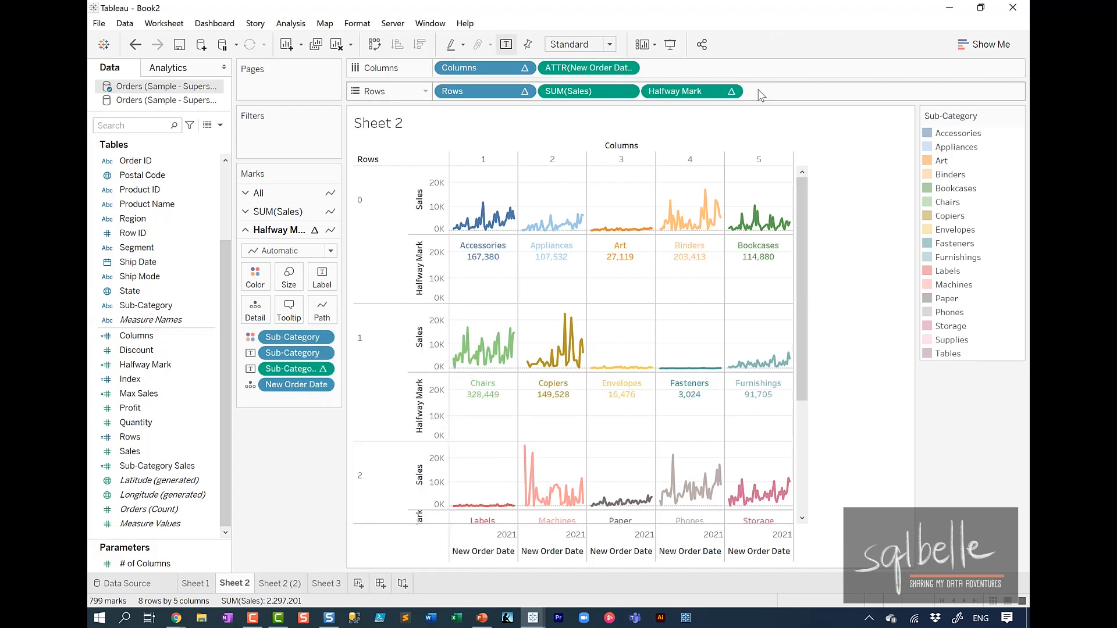
Combine Halfway Mark and Sales as a dual axis and remove Measure Names from both measures' marks.
{"action": "left_click", "coordinate": [731, 92]}
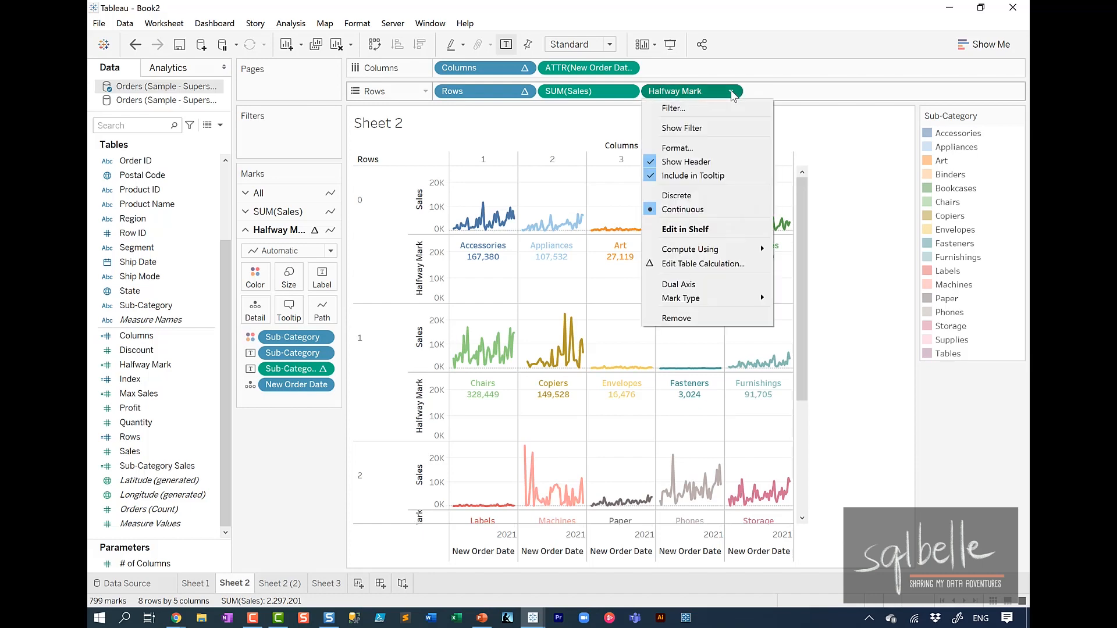
{"action": "left_click", "coordinate": [704, 284]}
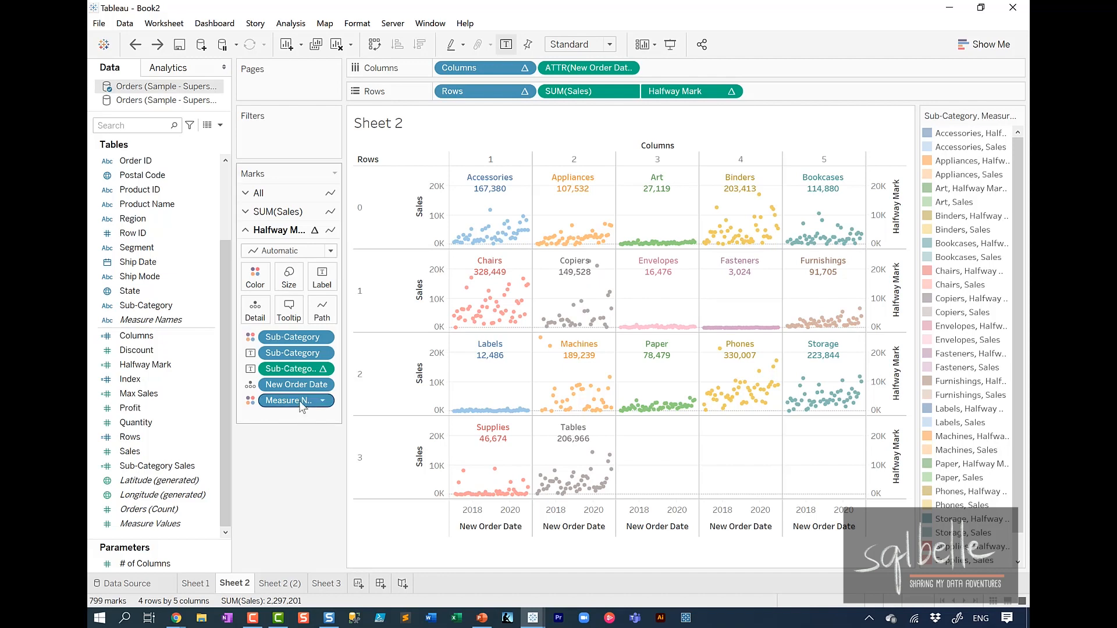
{"action": "left_click_drag", "start_coordinate": [291, 413], "coordinate": [294, 500]}
{"action": "left_click", "coordinate": [290, 213]}
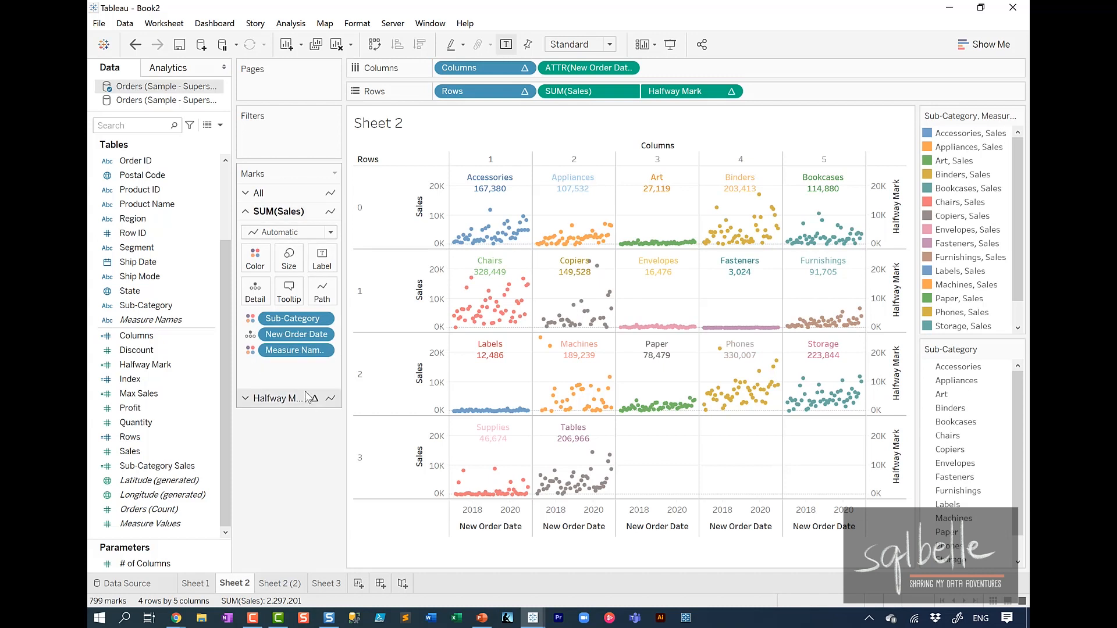
{"action": "left_click_drag", "start_coordinate": [305, 350], "coordinate": [303, 491]}
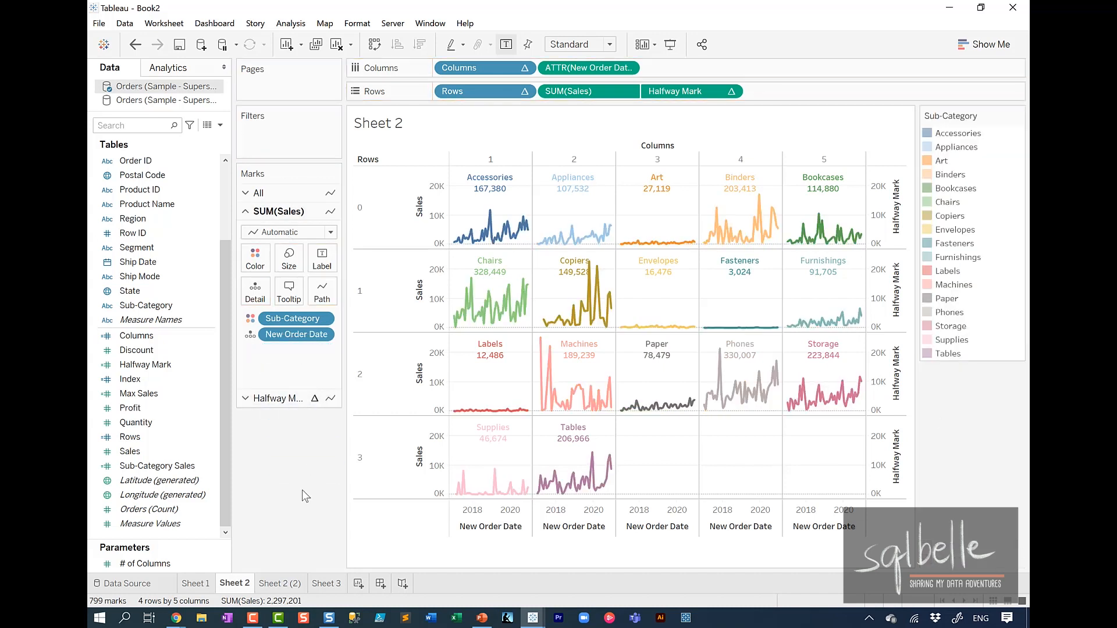
Synchronize the Halfway Mark axis with the Sales axis.
{"action": "right_click", "coordinate": [890, 216]}
{"action": "left_click", "coordinate": [918, 288]}
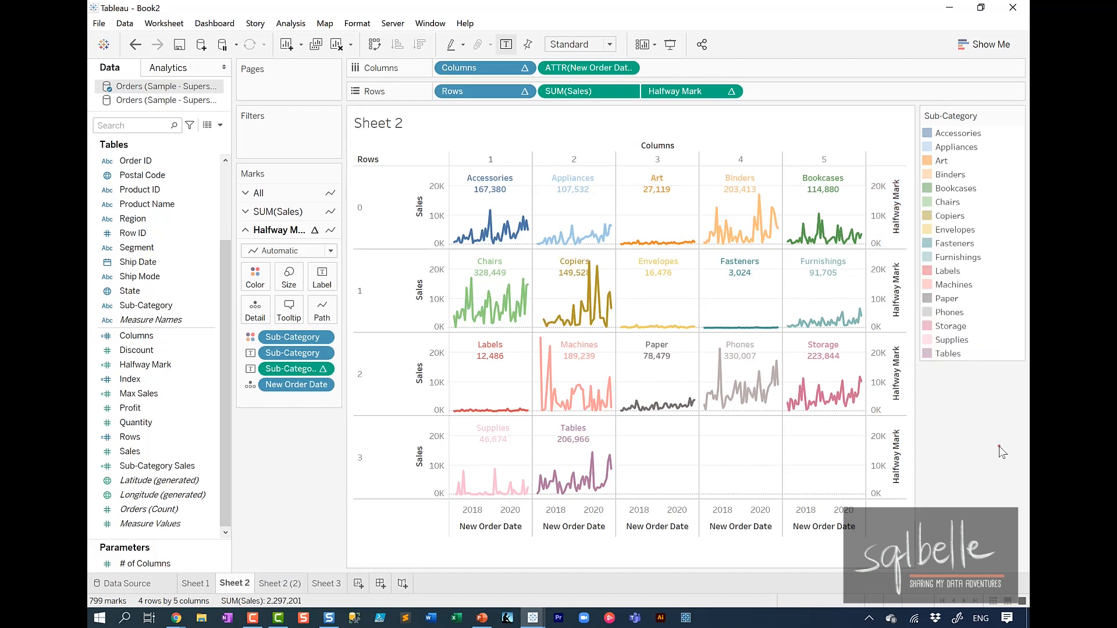
{"action": "mouse_move", "coordinate": [610, 253]}
{"action": "left_mouse_down"}
{"action": "mouse_move", "coordinate": [551, 259]}
{"action": "mouse_move", "coordinate": [621, 286]}
{"action": "mouse_move", "coordinate": [596, 252]}
{"action": "left_mouse_up"}
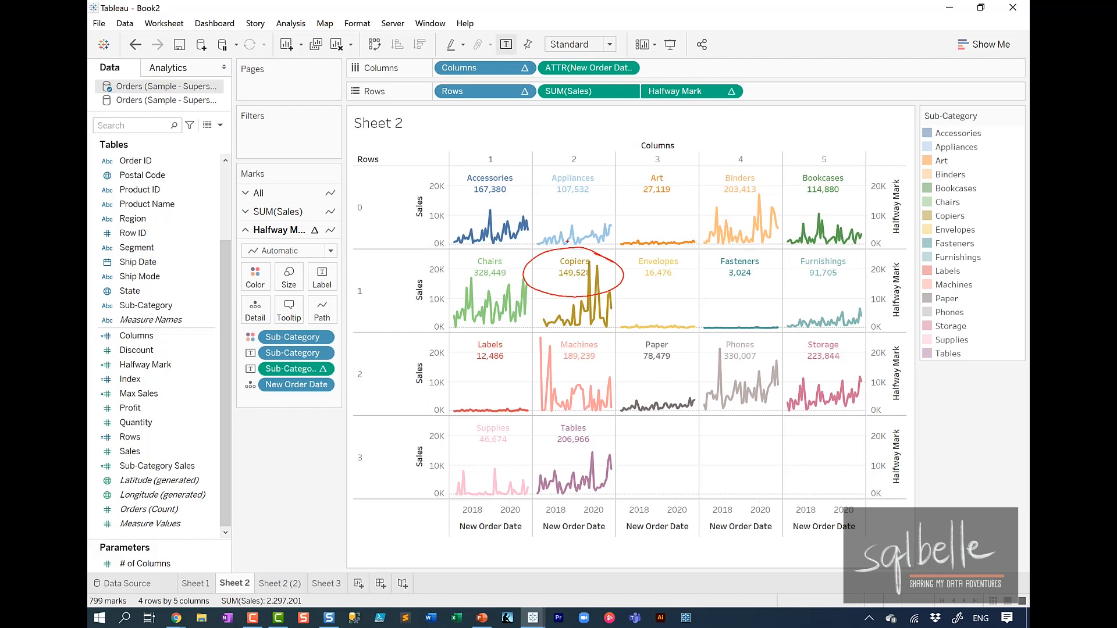
{"action": "key", "text": "Escape"}
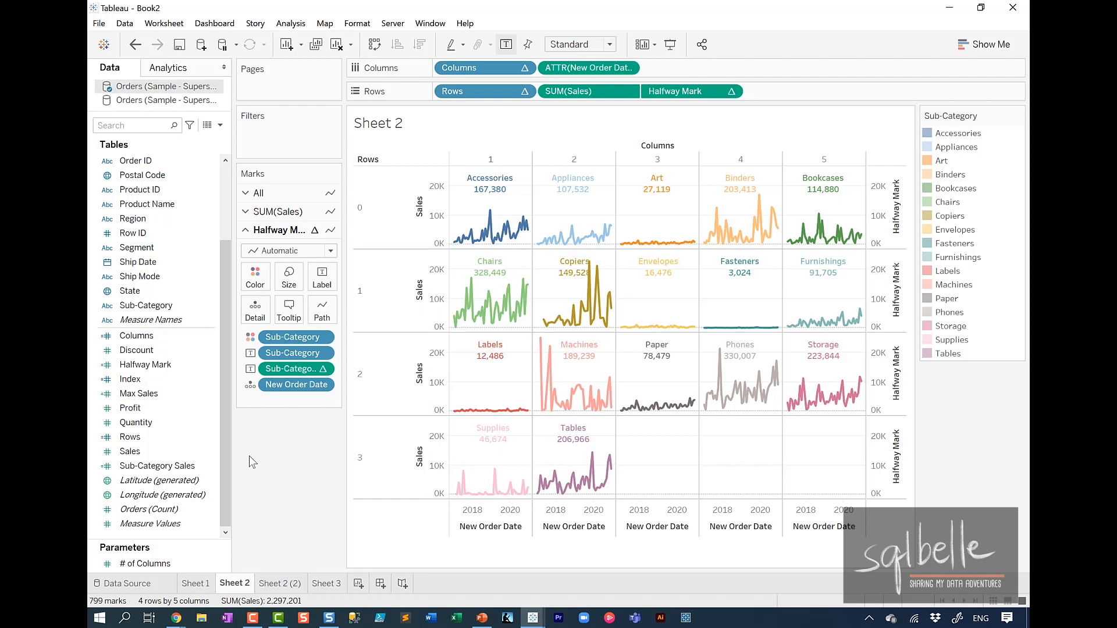
Multiply the Max Sales calculation by 1.2 and apply the change.
{"action": "right_click", "coordinate": [168, 393]}
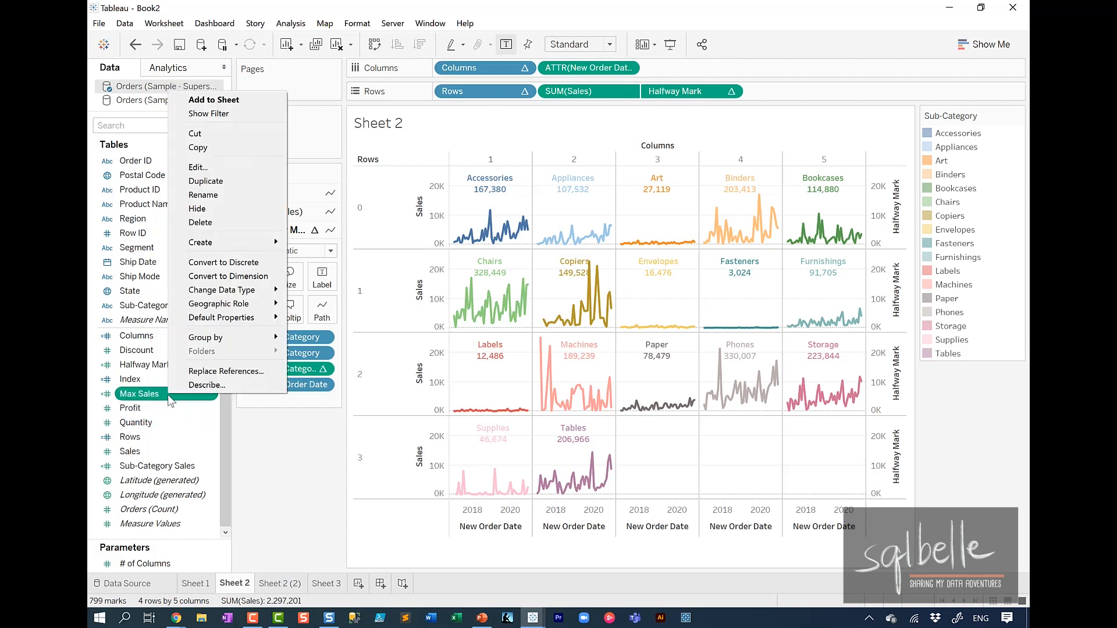
{"action": "left_click", "coordinate": [209, 167]}
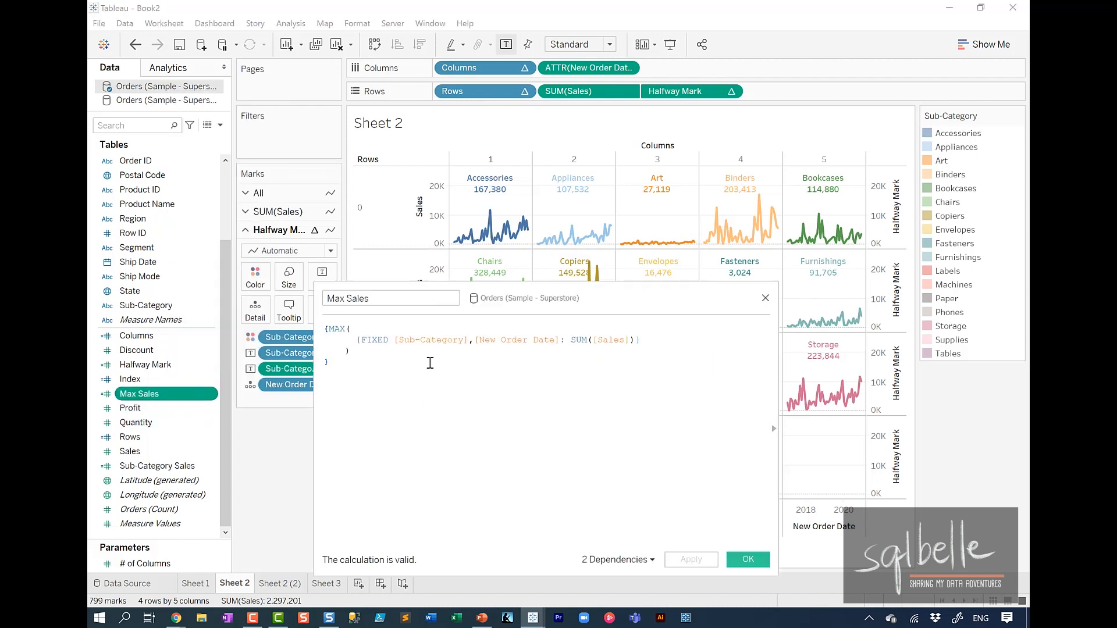
{"action": "type", "text": "*"}
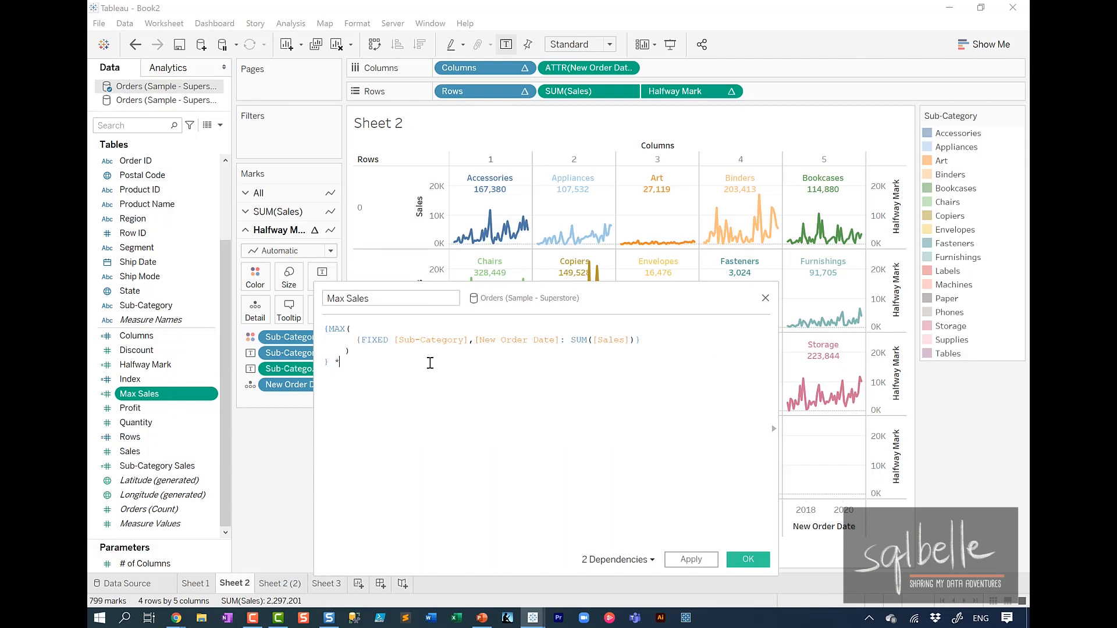
{"action": "type", "text": " 1.2"}
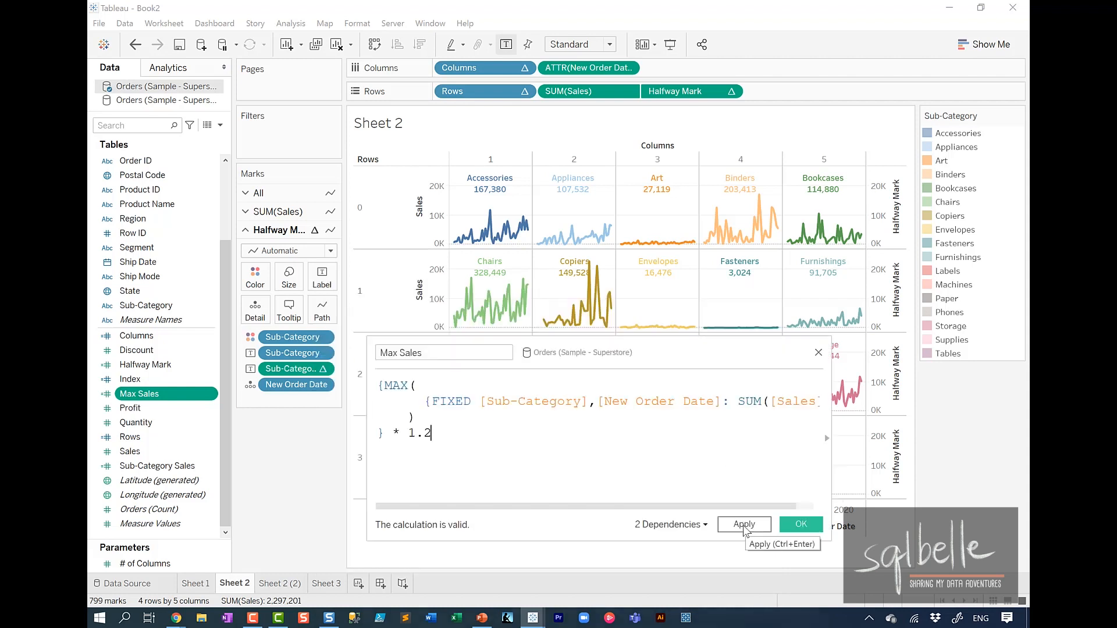
{"action": "left_click", "coordinate": [744, 526]}
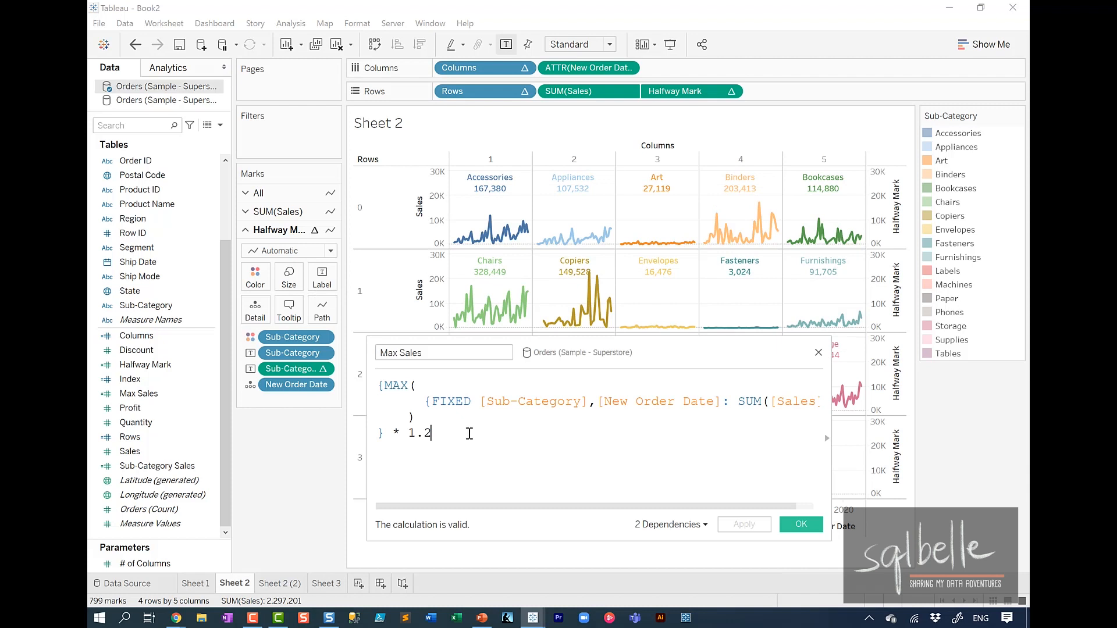
Change the Max Sales multiplier to 1.5 and save the calculation.
{"action": "key", "text": "BackSpace"}
{"action": "type", "text": "5"}
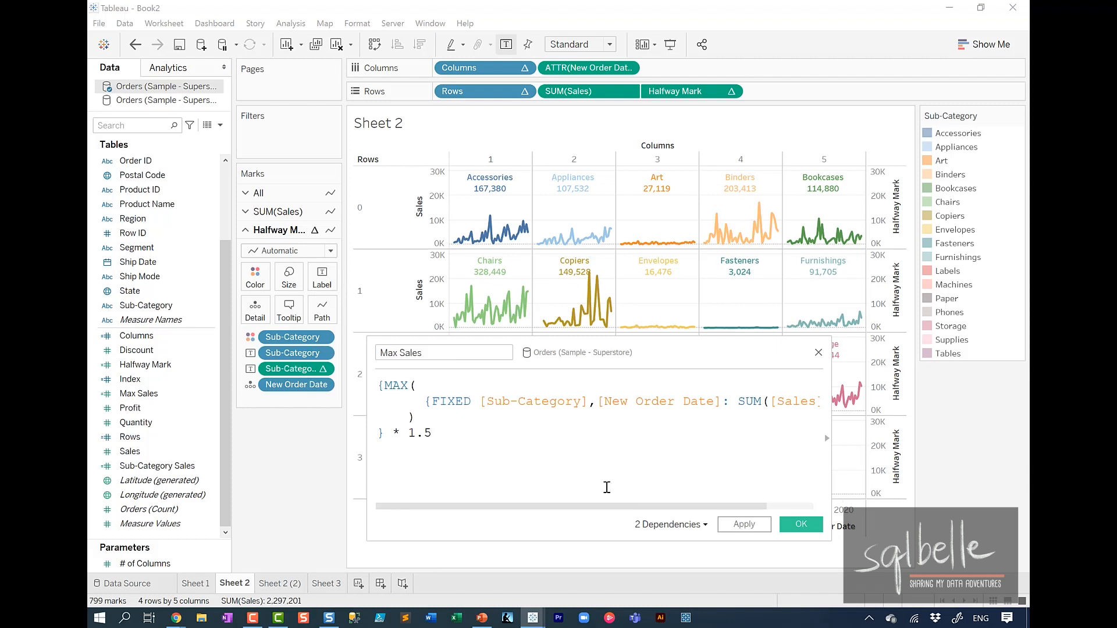
{"action": "left_click", "coordinate": [744, 524]}
{"action": "left_click_drag", "start_coordinate": [626, 338], "coordinate": [594, 282]}
{"action": "left_click", "coordinate": [766, 469]}
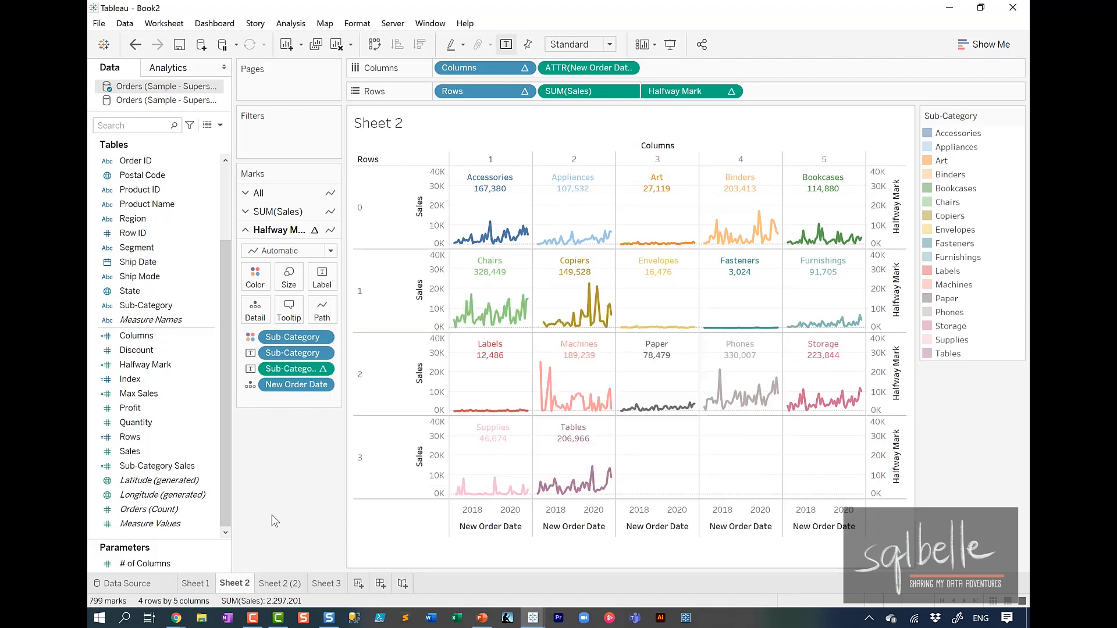
Replace the sheet title with "Sub-Category Sales from 2017-2020".
{"action": "double_click", "coordinate": [379, 123]}
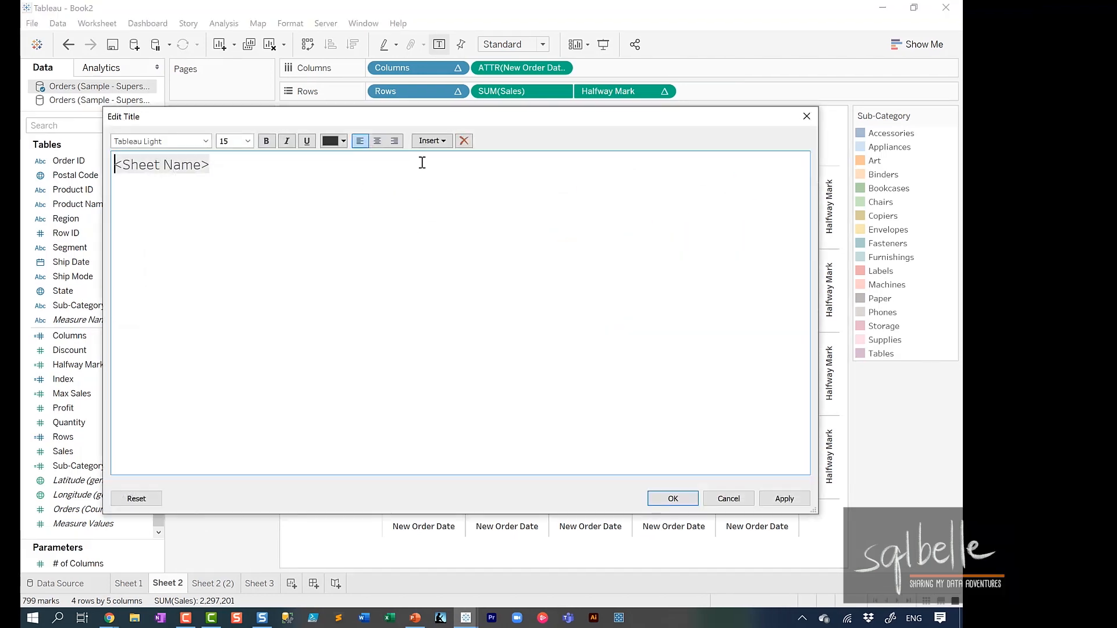
{"action": "key", "text": "ctrl+a"}
{"action": "type", "text": "Sub-Category "}
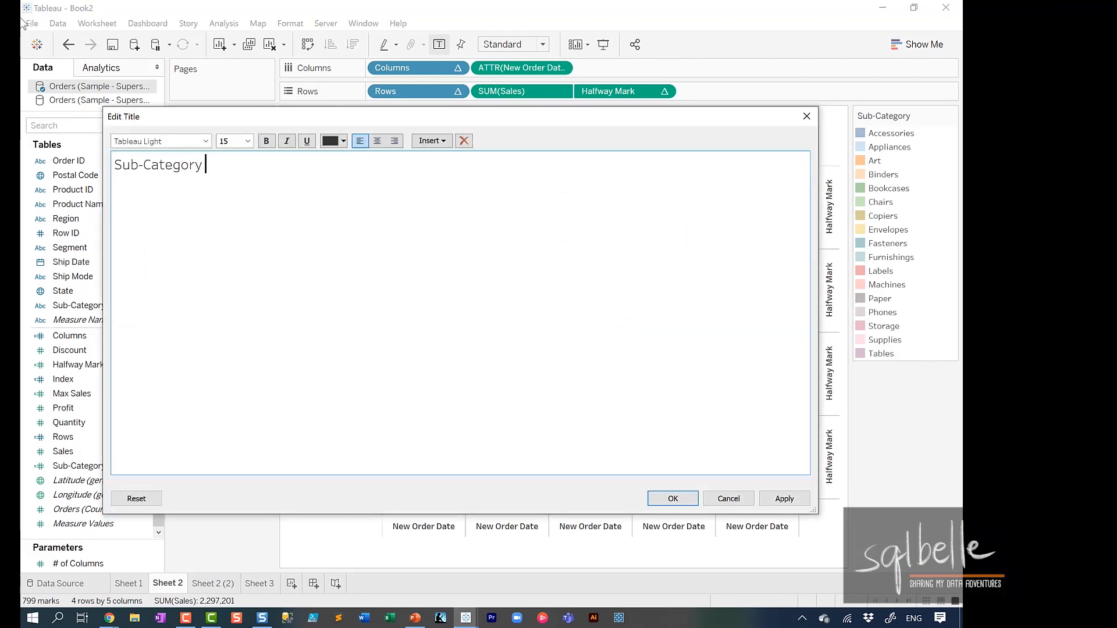
{"action": "type", "text": "Sales from 2017-2020"}
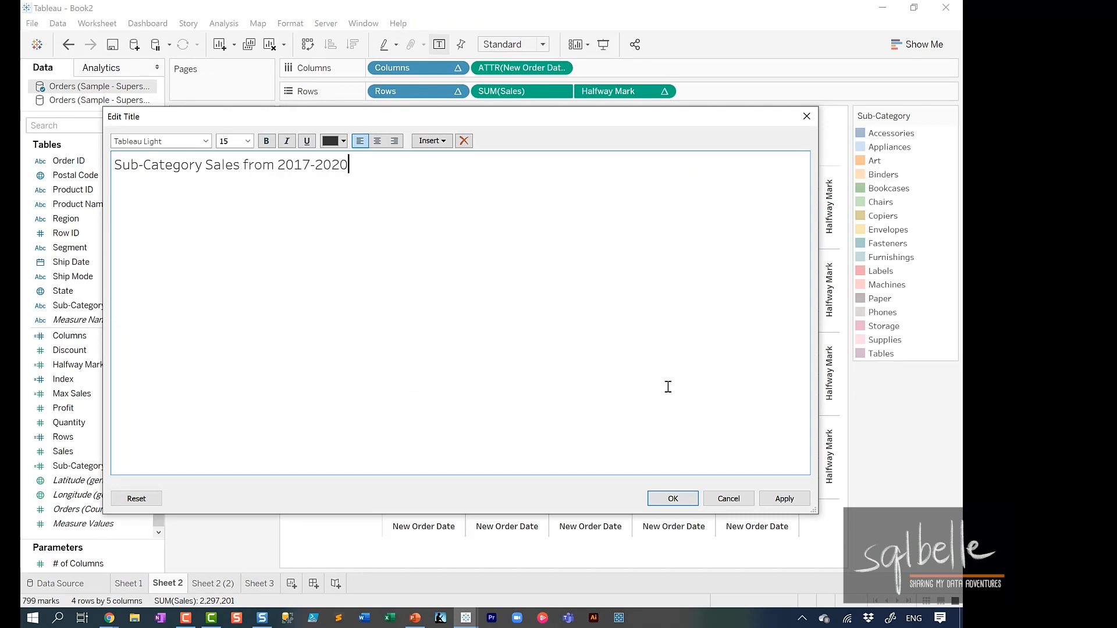
{"action": "left_click", "coordinate": [672, 498]}
Give the sheet title a light gray shading and make its text bold.
{"action": "right_click", "coordinate": [467, 122]}
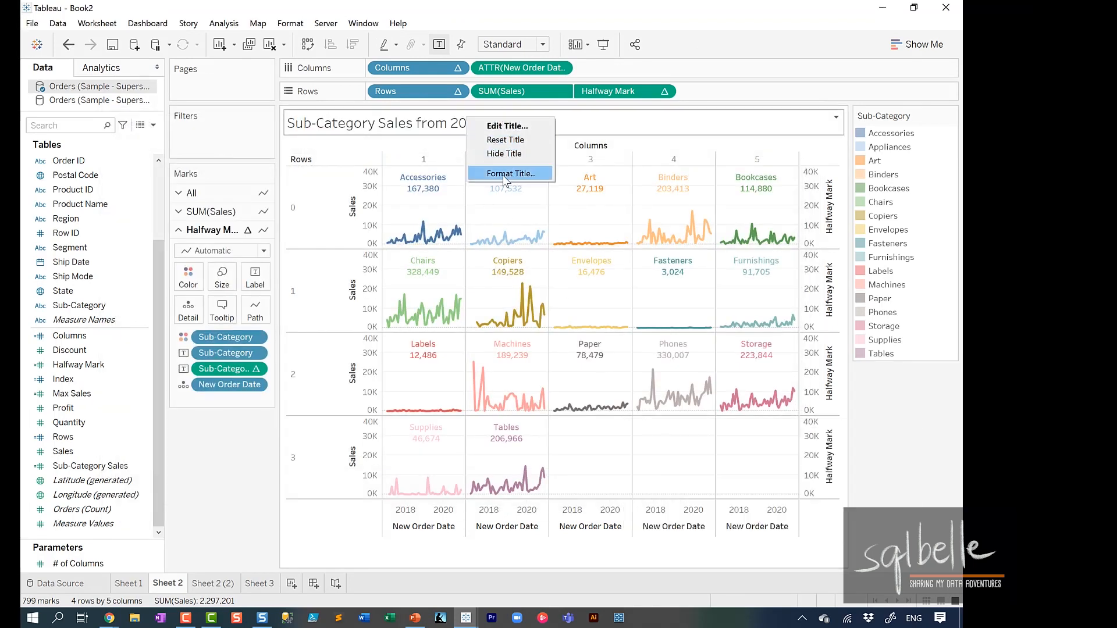
{"action": "left_click", "coordinate": [512, 172]}
{"action": "left_click", "coordinate": [140, 109]}
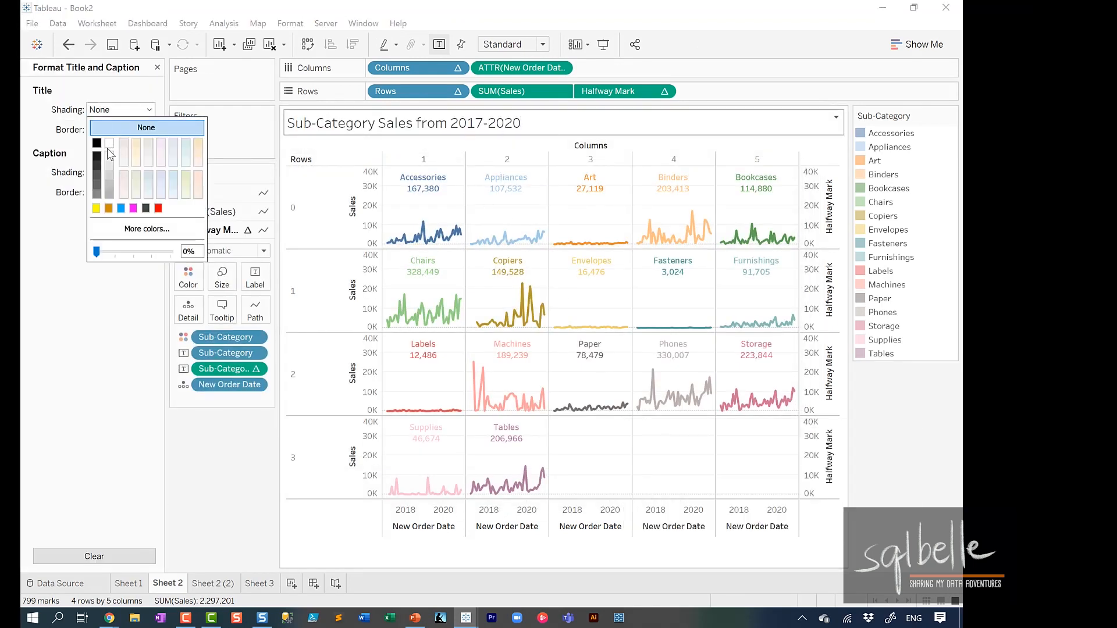
{"action": "left_click", "coordinate": [157, 67]}
{"action": "double_click", "coordinate": [398, 124]}
{"action": "key", "text": "ctrl+a"}
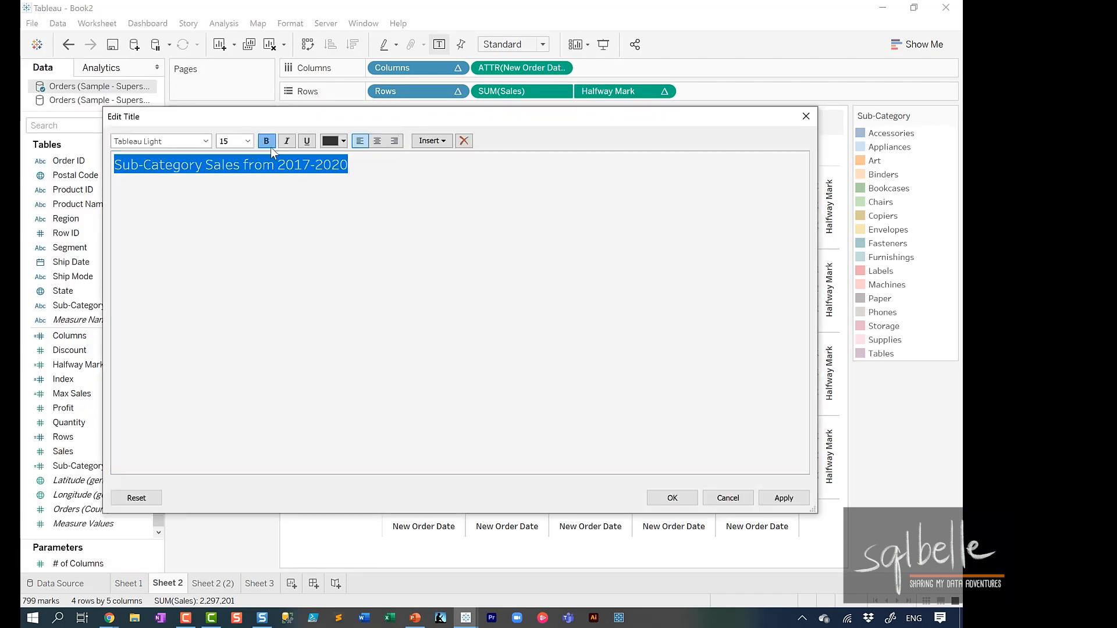
{"action": "left_click", "coordinate": [672, 498]}
Set the grid lines for the rows to None.
{"action": "left_click", "coordinate": [290, 24]}
{"action": "left_click", "coordinate": [303, 148]}
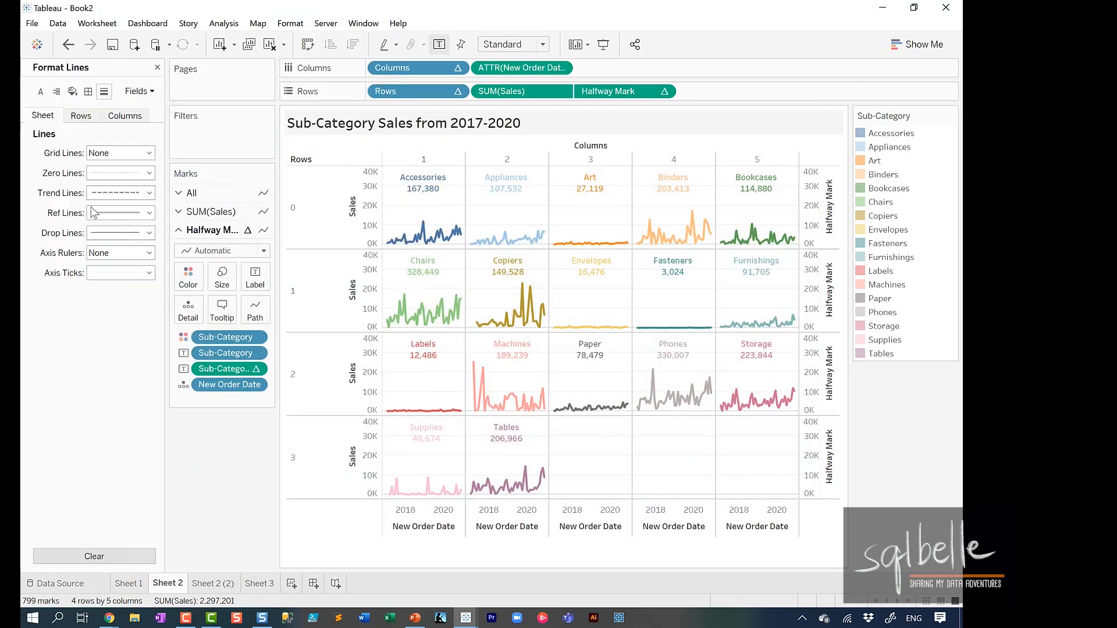
{"action": "left_click", "coordinate": [81, 115]}
{"action": "left_click", "coordinate": [121, 152]}
{"action": "left_click", "coordinate": [158, 68]}
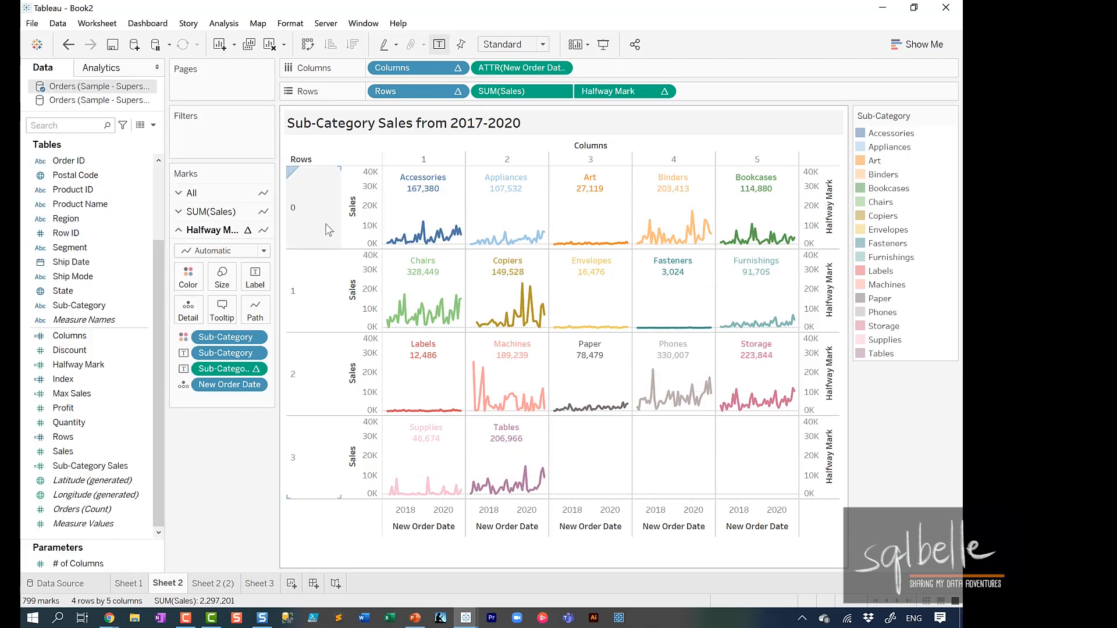
Hide the Rows and Columns index headers around the chart grid.
{"action": "right_click", "coordinate": [302, 198]}
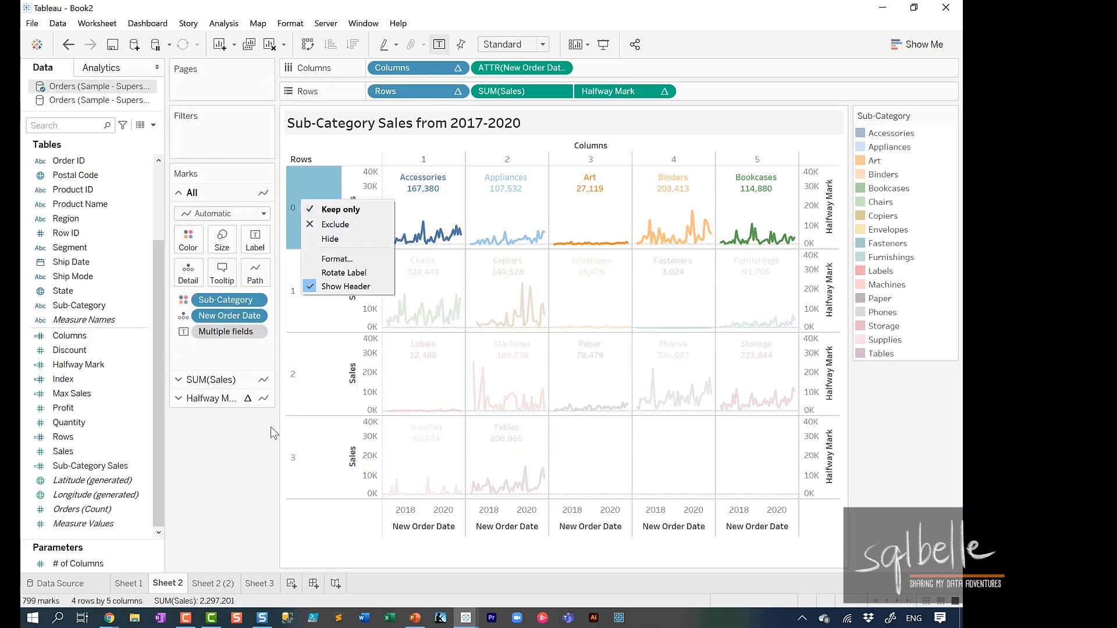
{"action": "right_click", "coordinate": [307, 222]}
{"action": "left_click", "coordinate": [349, 308]}
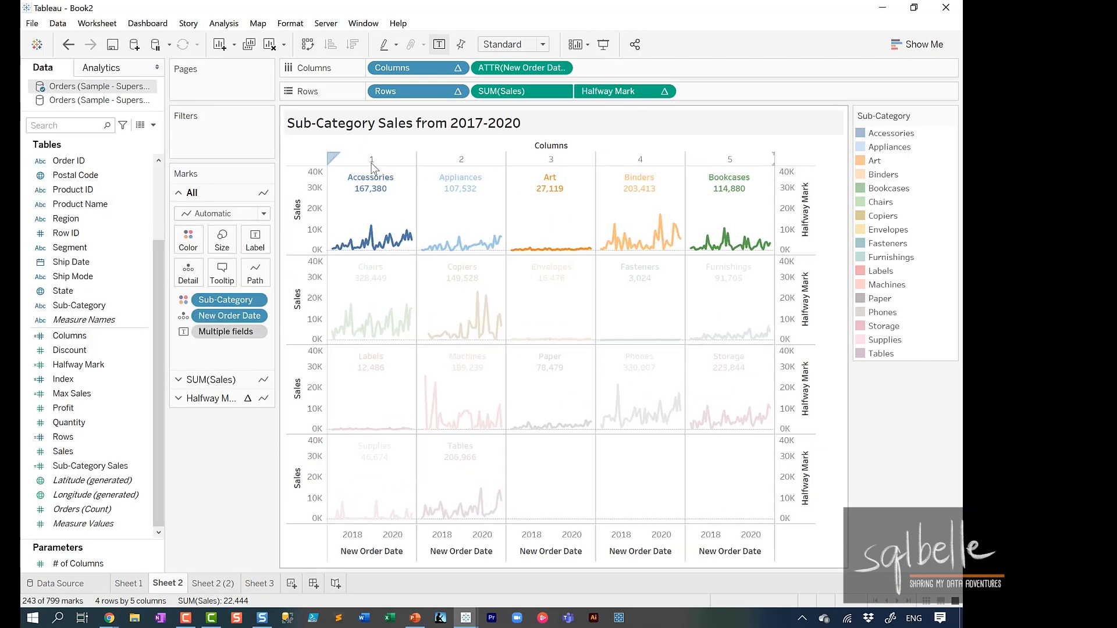
{"action": "right_click", "coordinate": [368, 156]}
{"action": "left_click", "coordinate": [402, 241]}
Hide the Sales, Halfway Mark and New Order Date axis headers and fit the sheet to Entire View.
{"action": "right_click", "coordinate": [306, 210]}
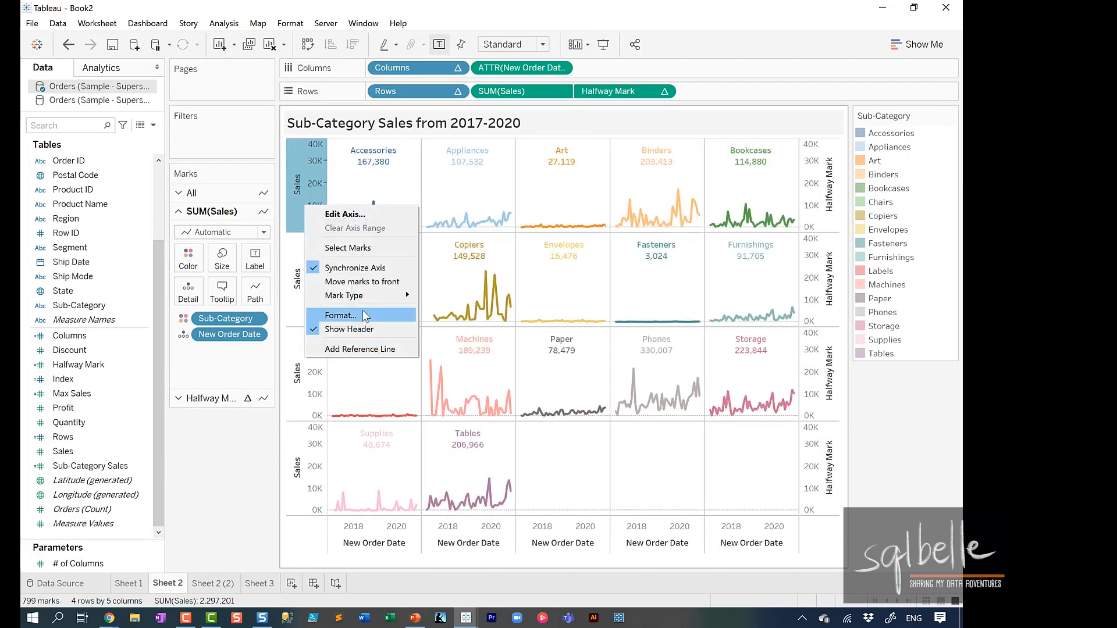
{"action": "left_click", "coordinate": [362, 310]}
{"action": "right_click", "coordinate": [738, 543]}
{"action": "left_click", "coordinate": [807, 514]}
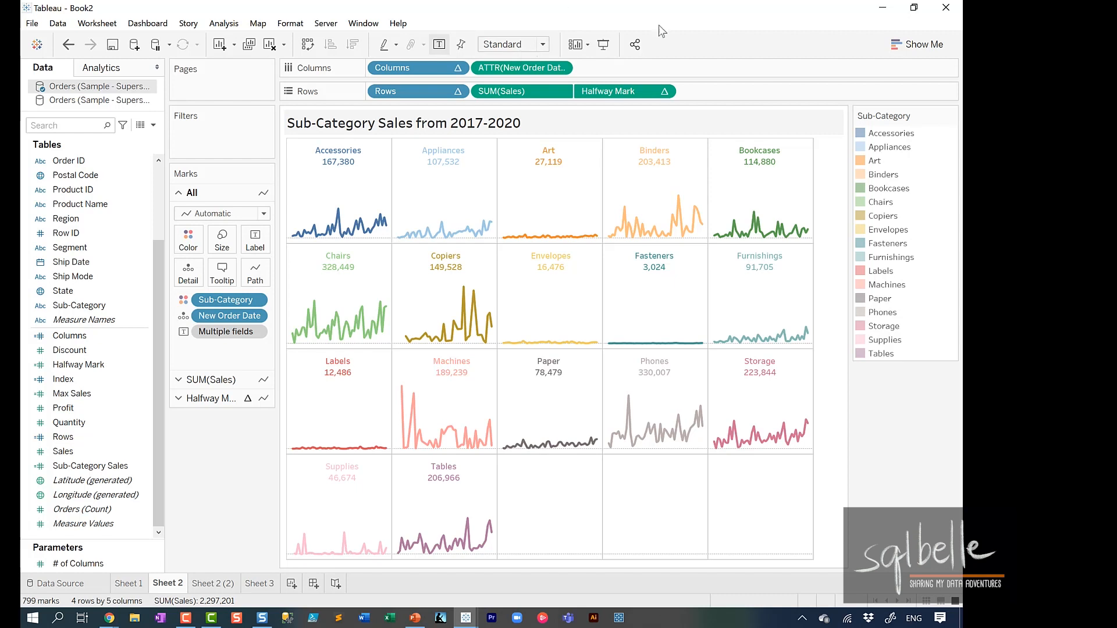
{"action": "left_click", "coordinate": [543, 45]}
{"action": "left_click", "coordinate": [500, 96]}
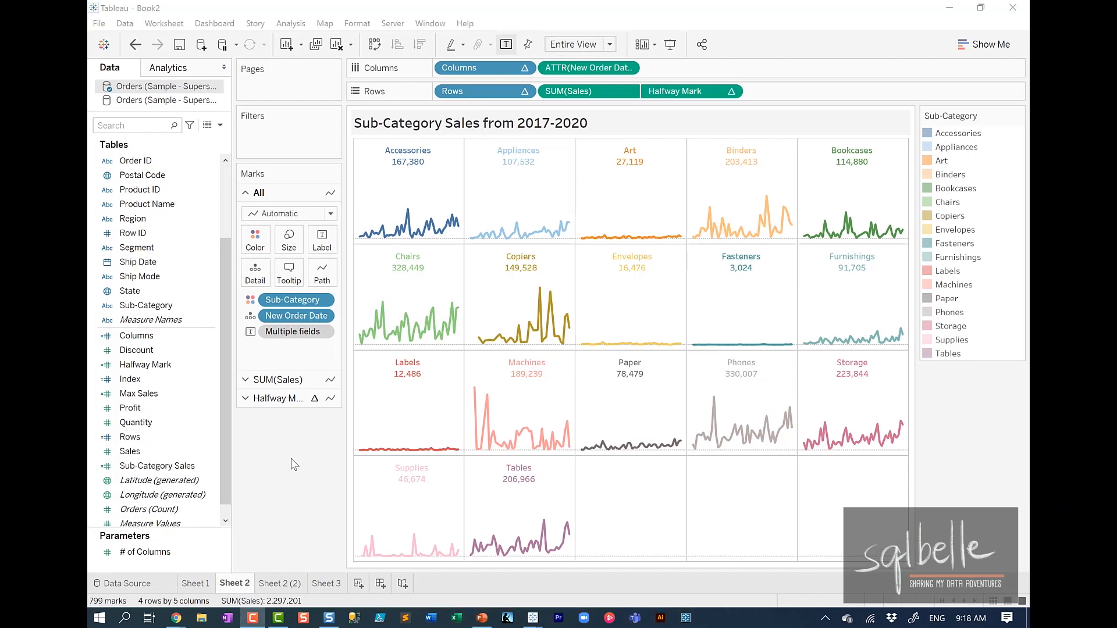
Restrict the # of Columns parameter to a range of 1 to 10 with step size 1, and show its control.
{"action": "left_click", "coordinate": [175, 552]}
{"action": "right_click", "coordinate": [175, 551]}
{"action": "left_click", "coordinate": [226, 395]}
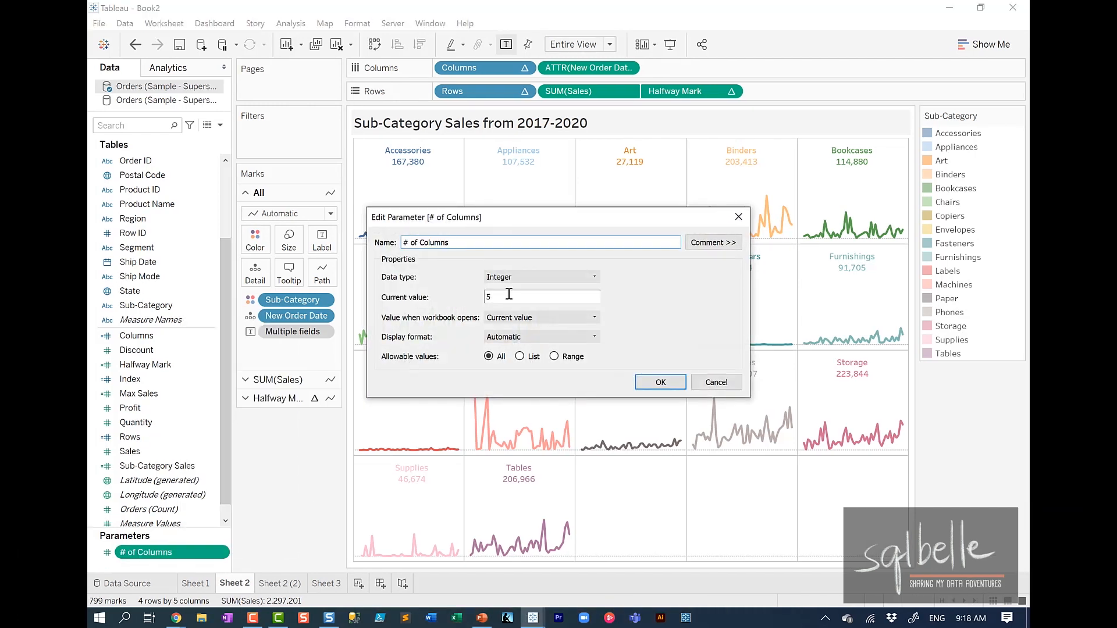
{"action": "left_click", "coordinate": [554, 356]}
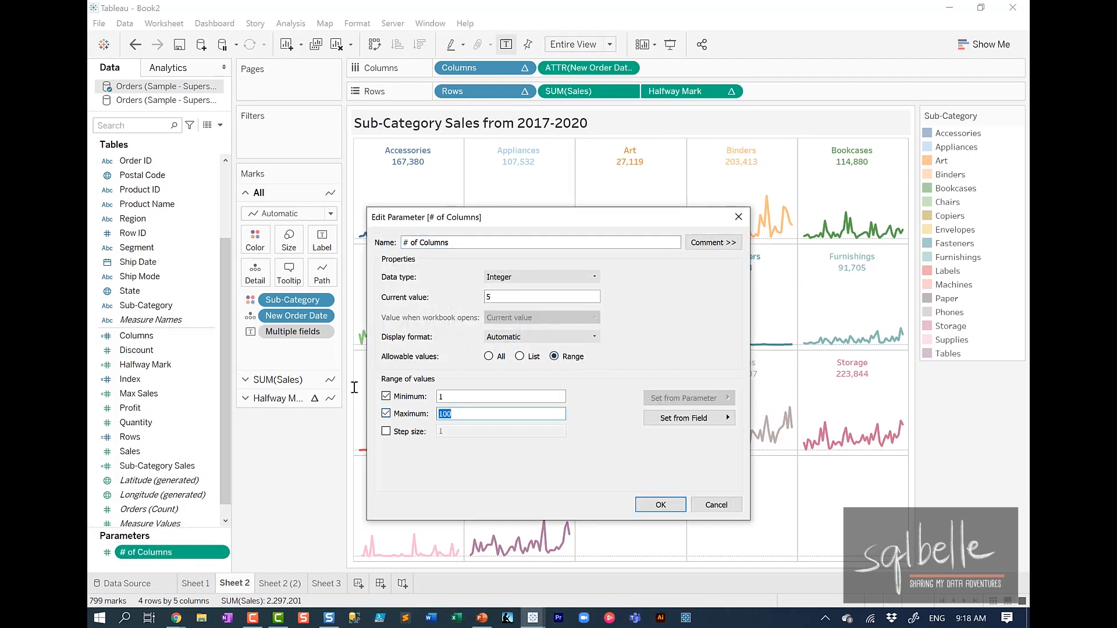
{"action": "type", "text": "10"}
{"action": "left_click", "coordinate": [409, 431]}
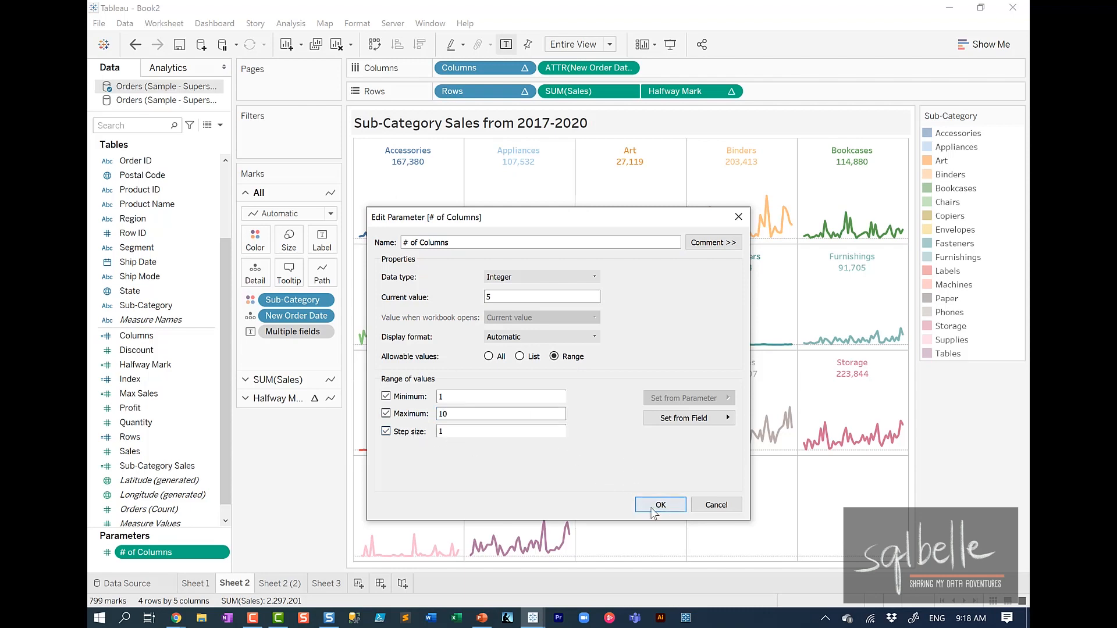
{"action": "left_click", "coordinate": [659, 505]}
{"action": "right_click", "coordinate": [171, 554]}
{"action": "left_click", "coordinate": [248, 342]}
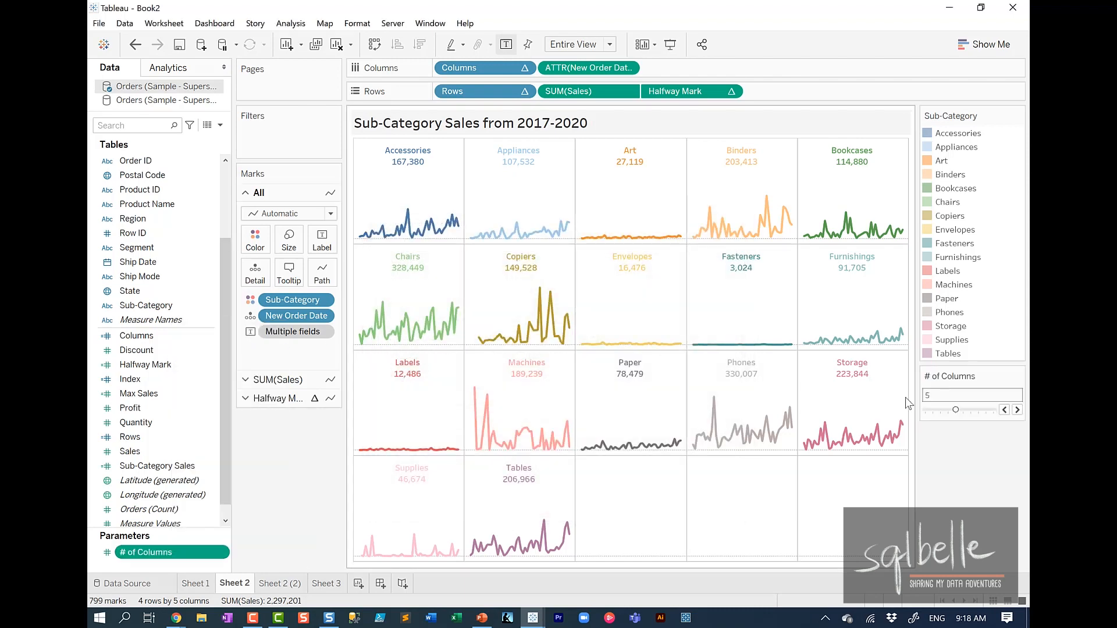
Test the # of Columns parameter by raising it to 8, lowering it to 2 and returning it to 5.
{"action": "left_click", "coordinate": [1016, 410]}
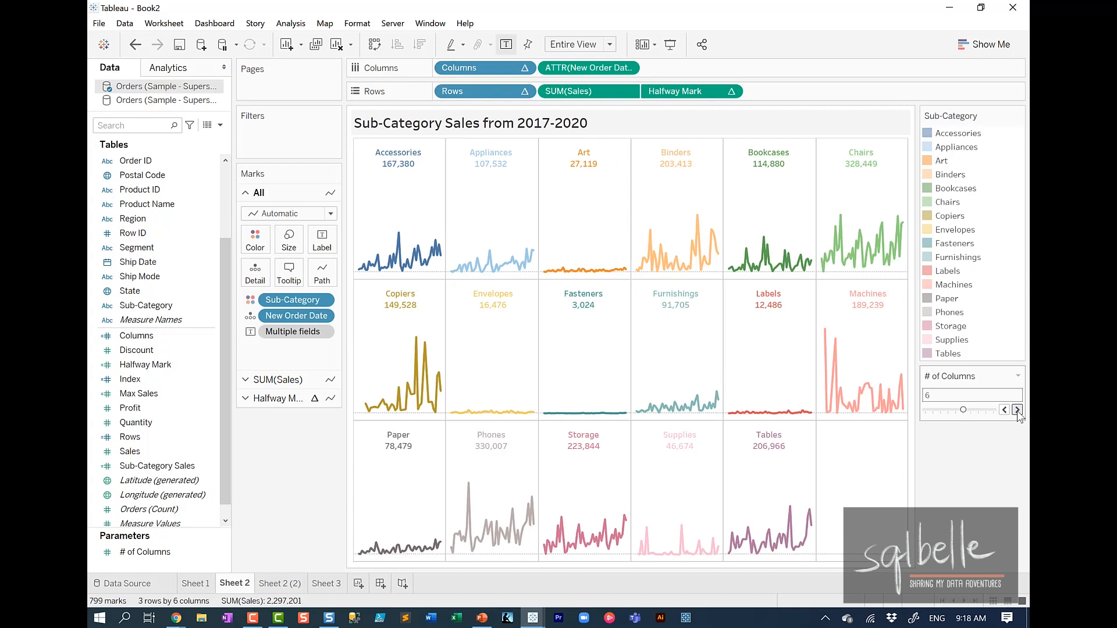
{"action": "left_click", "coordinate": [1017, 410]}
{"action": "left_click", "coordinate": [1017, 410]}
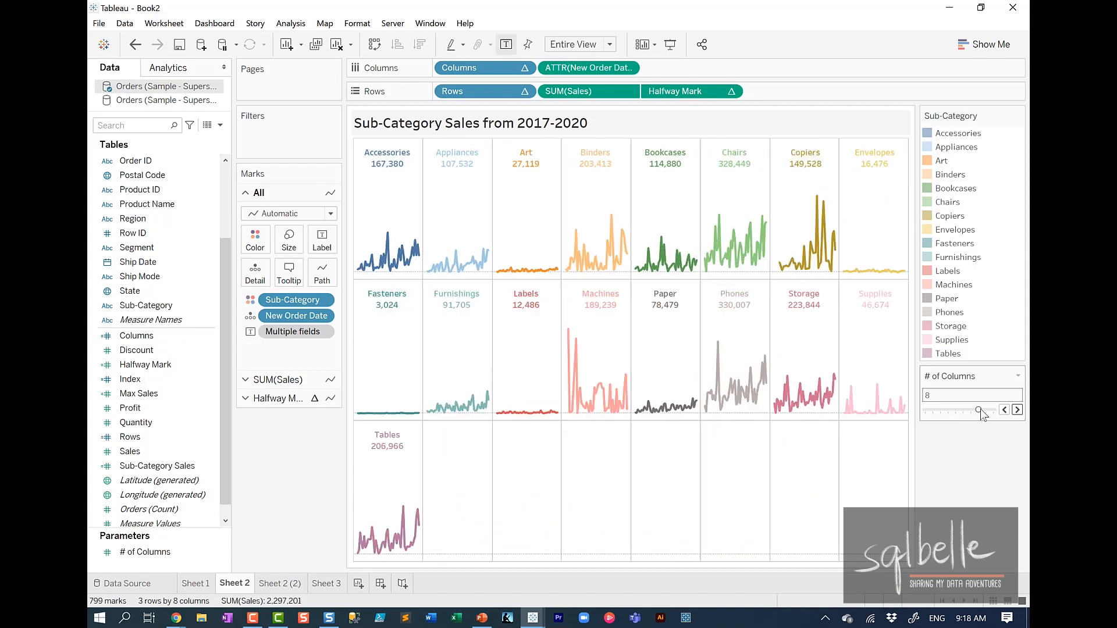
{"action": "left_click_drag", "start_coordinate": [980, 409], "coordinate": [934, 412]}
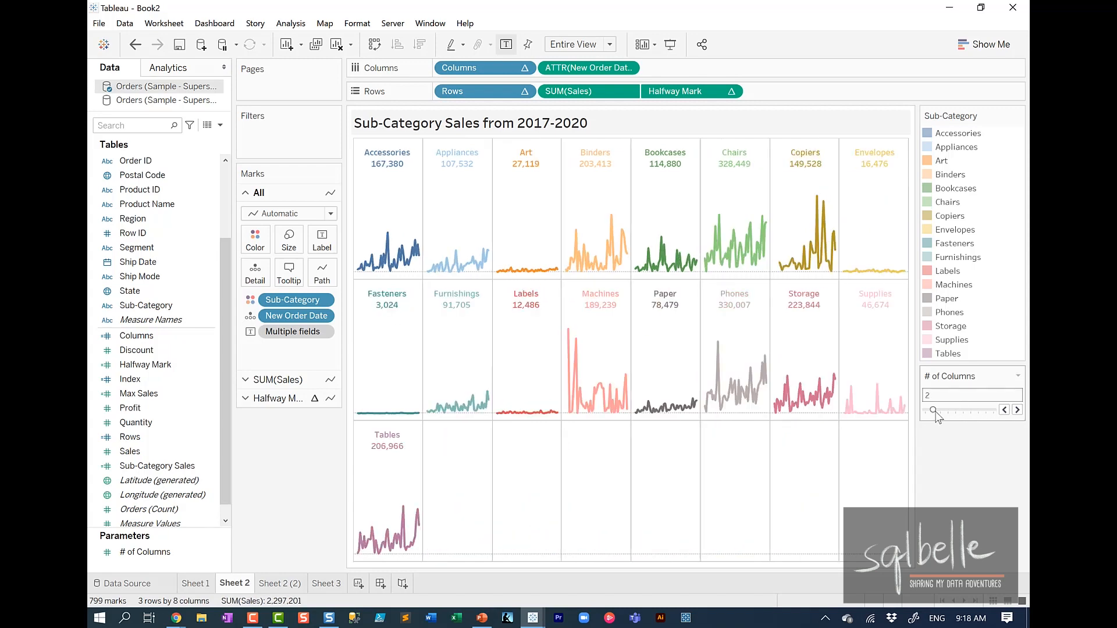
{"action": "left_click", "coordinate": [1017, 410]}
{"action": "left_click", "coordinate": [1016, 411]}
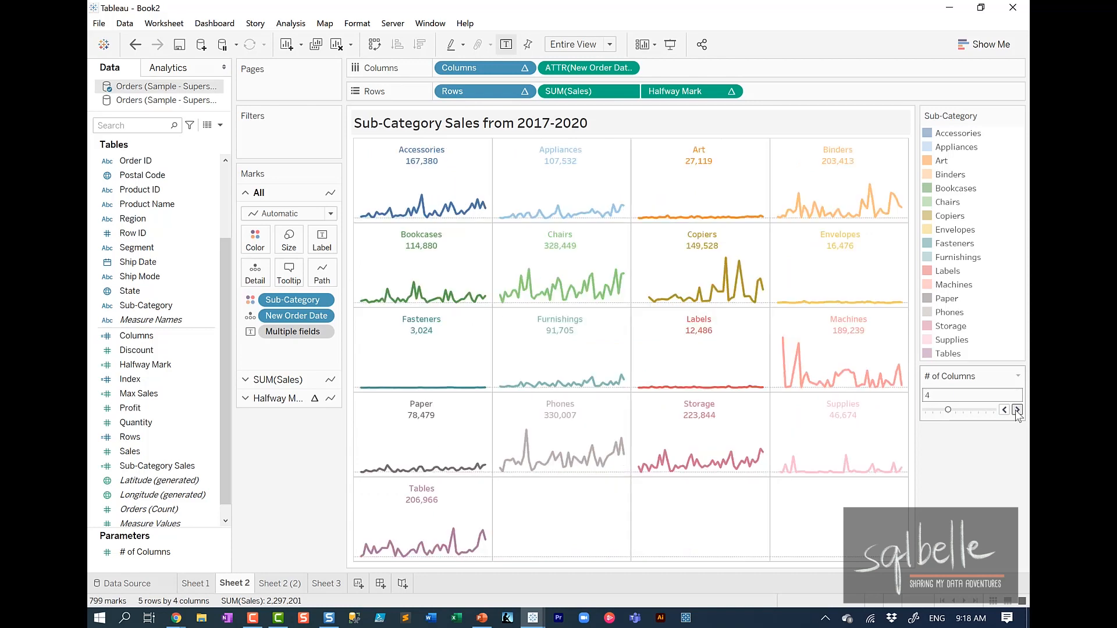
{"action": "left_click", "coordinate": [1016, 410]}
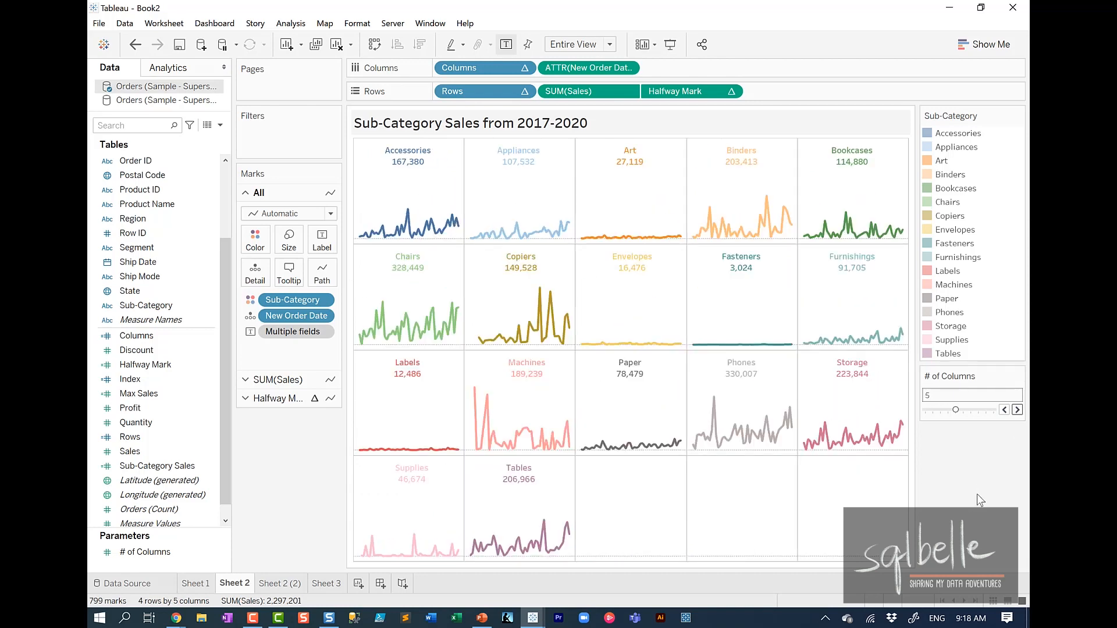